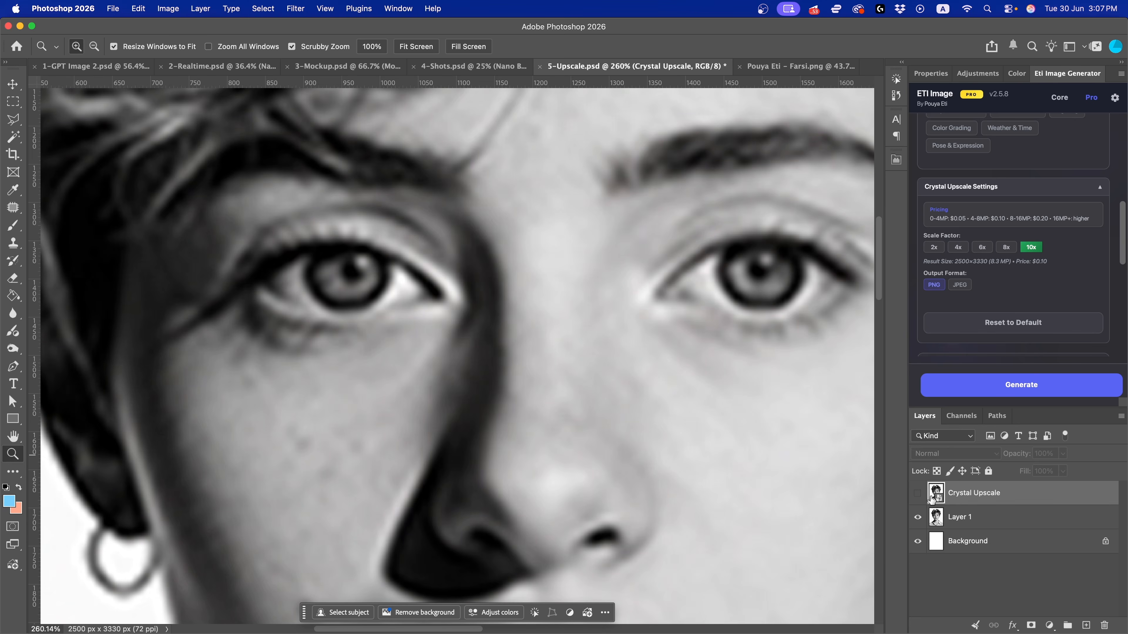
Show the Crystal Upscale layer over the portrait
click(918, 493)
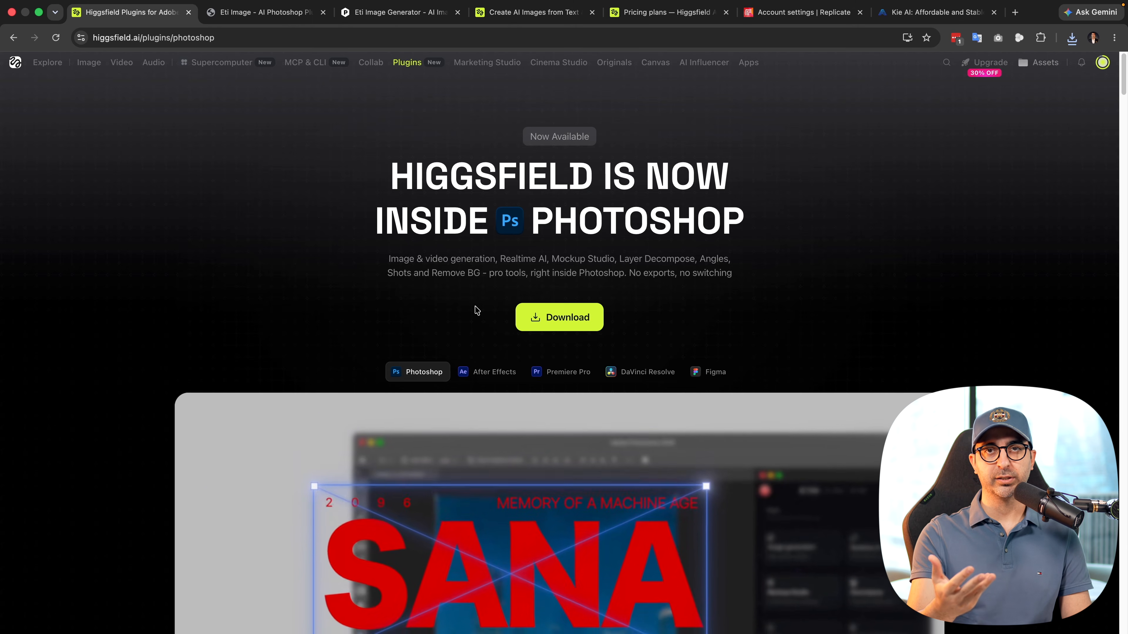
Switch from the Higgsfield plugin page to the Eti Image plugin page in the browser
click(248, 15)
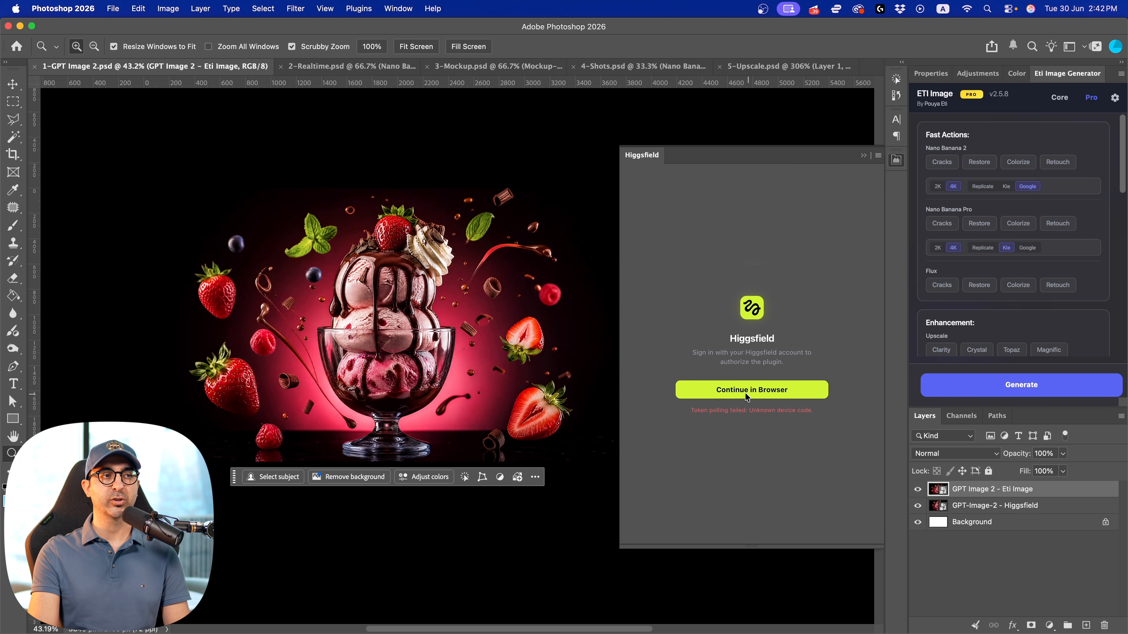
Sign in to the Higgsfield plugin through the browser, permitting the authorization link and granting the plugin access to the account
click(768, 393)
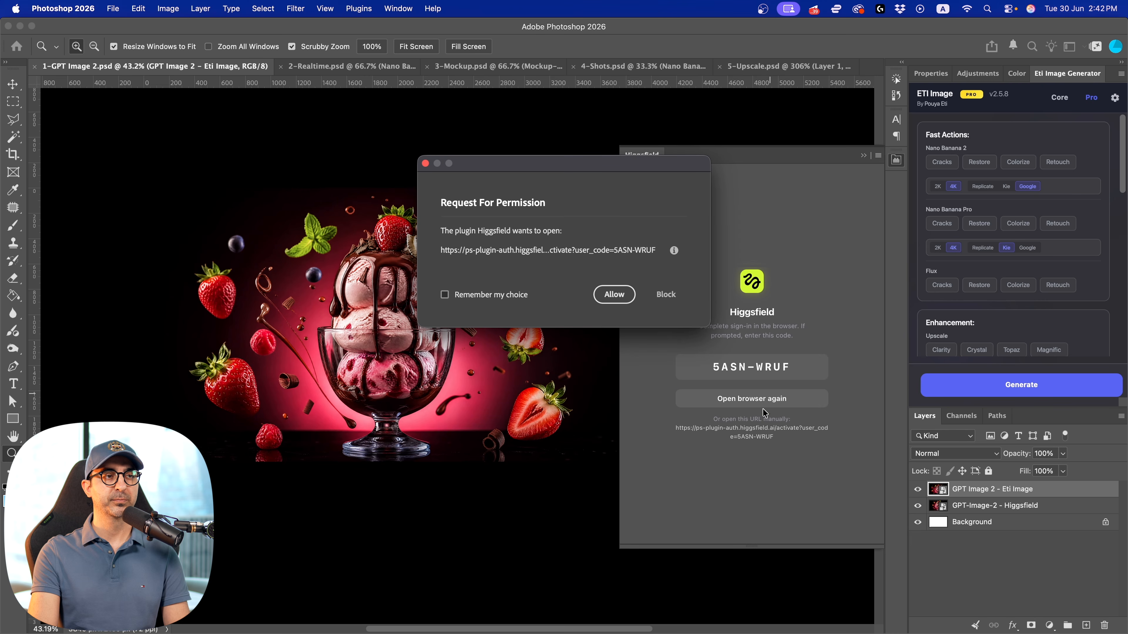
click(613, 296)
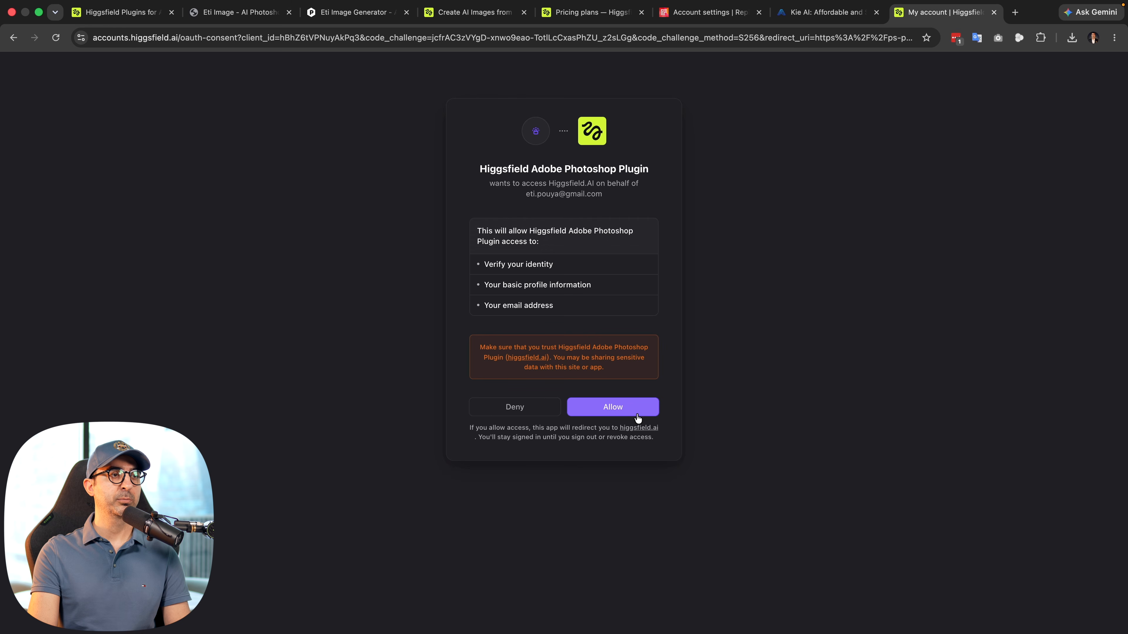
click(629, 412)
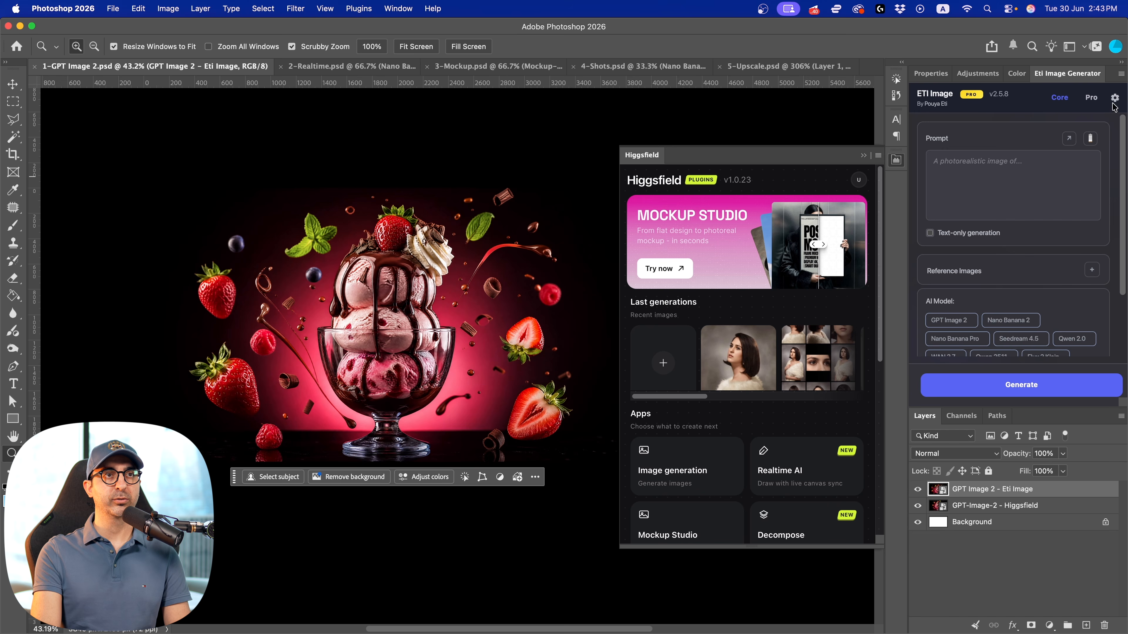
Open the Eti Image settings and review the Replicate, Freepik, Kie.ai and Google AI API connections
click(1115, 98)
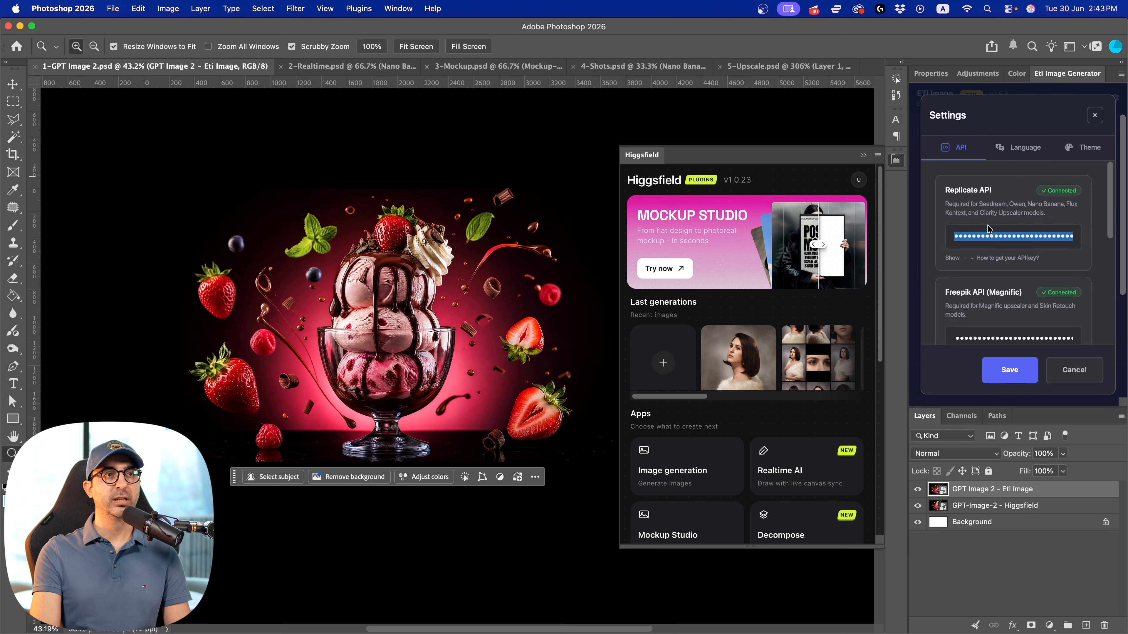
scroll(958, 188, down, 1)
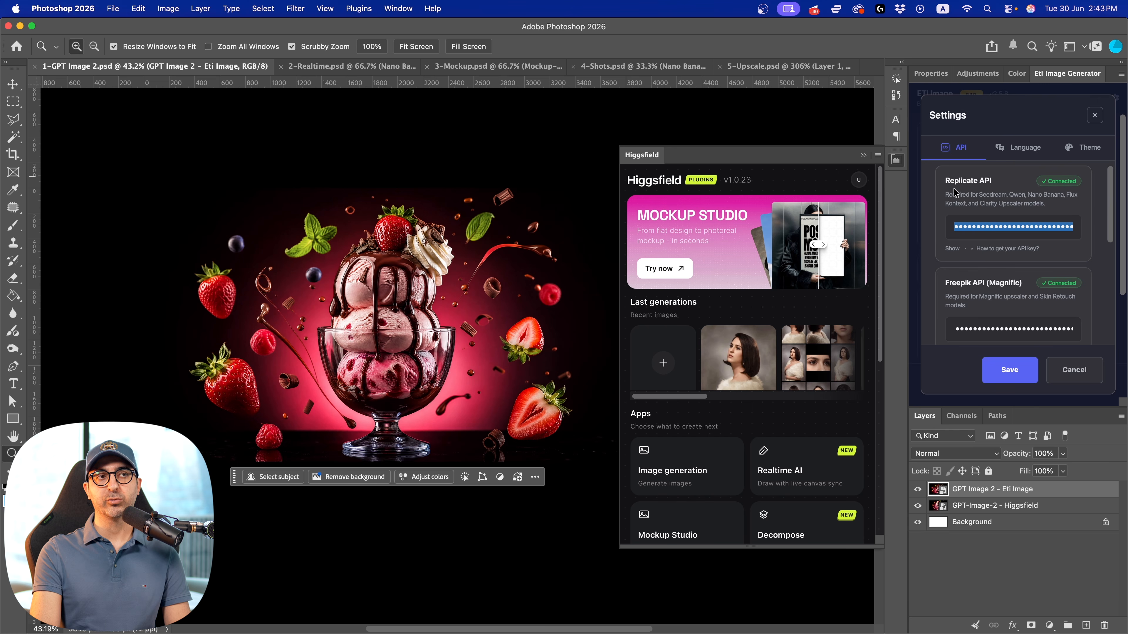
scroll(996, 195, down, 5)
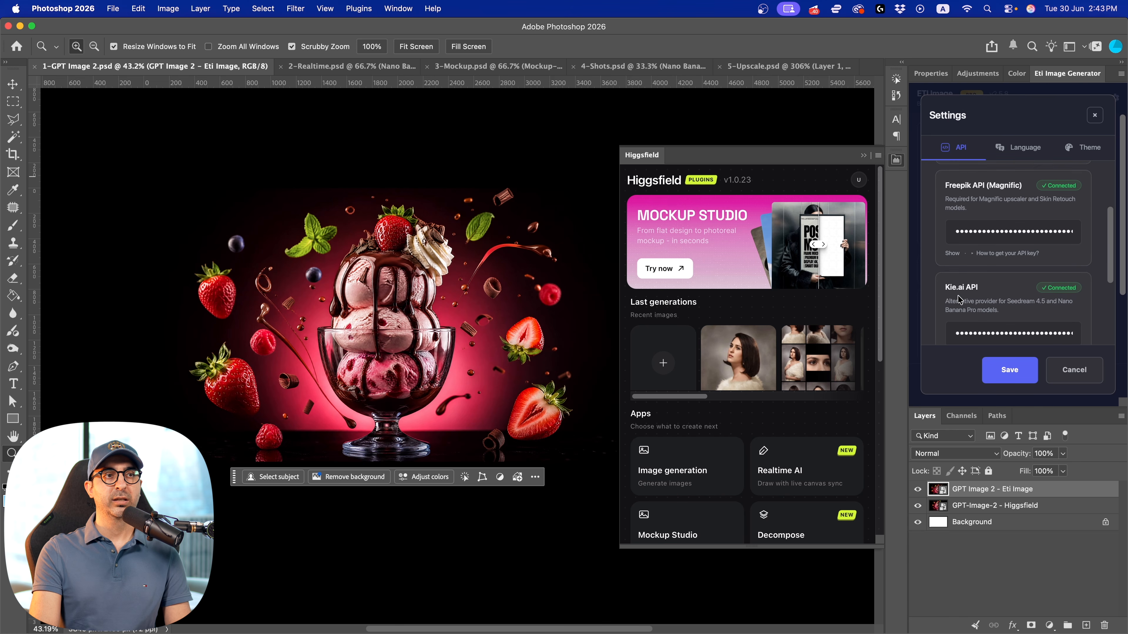
scroll(964, 294, down, 6)
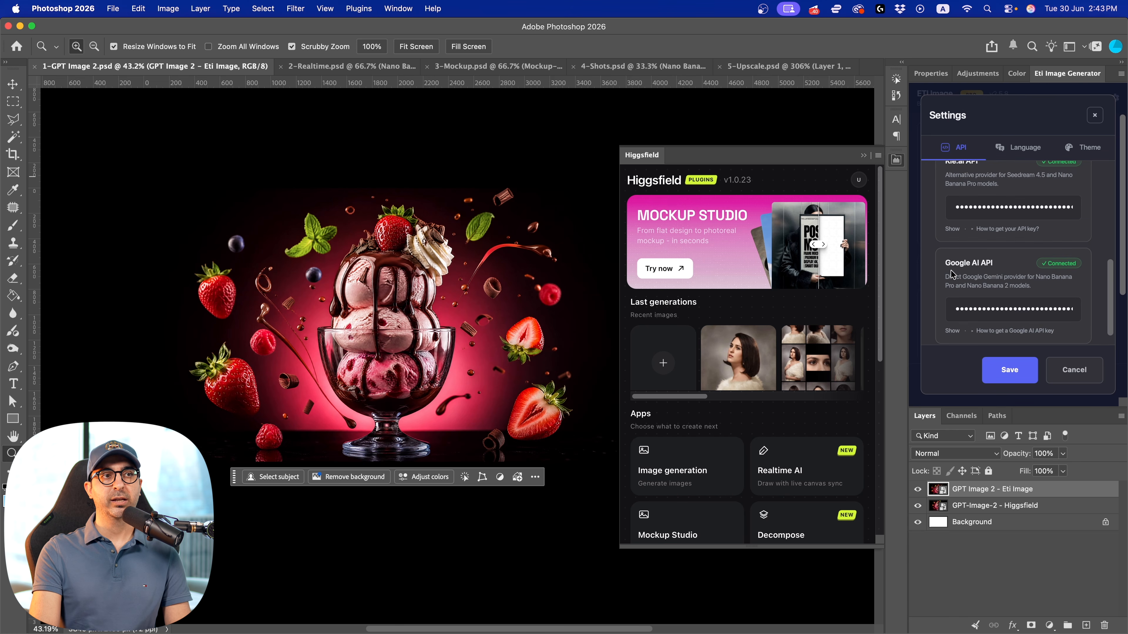
scroll(992, 272, up, 4)
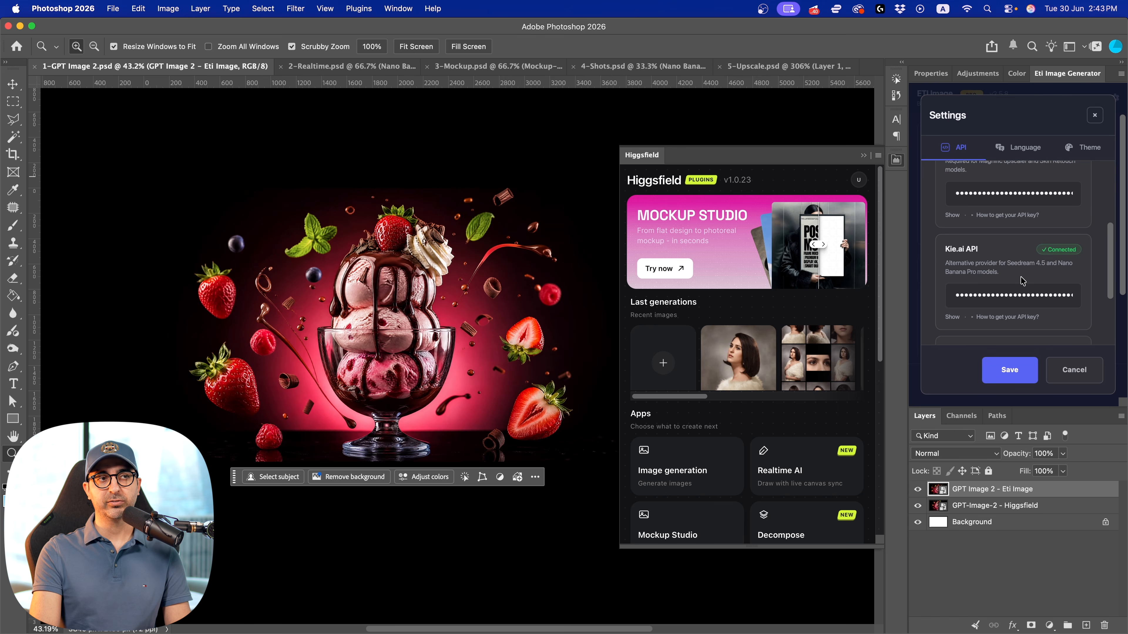
scroll(1021, 283, up, 7)
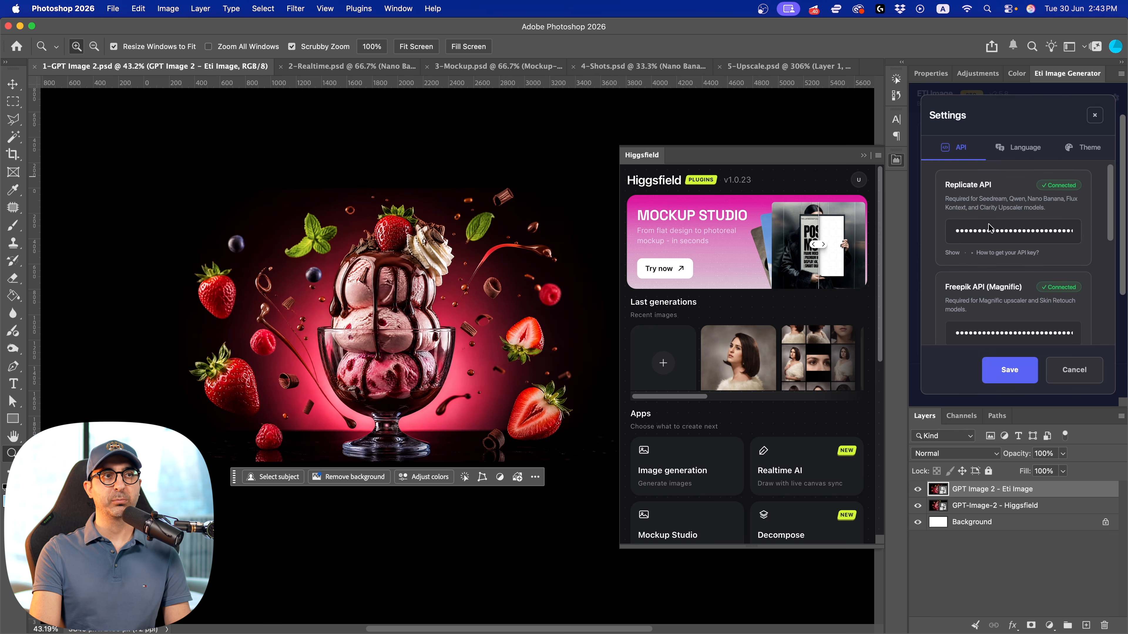
Switch to the browser and look at the Replicate account settings and the Kie AI API Keys page
key(ctrl+Left)
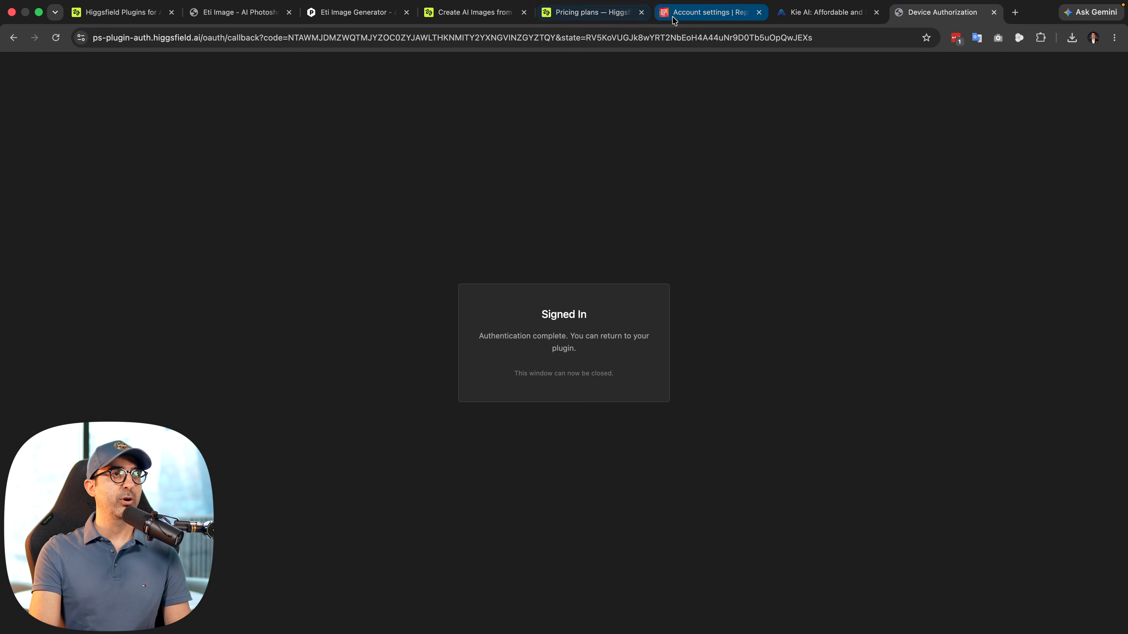
click(671, 18)
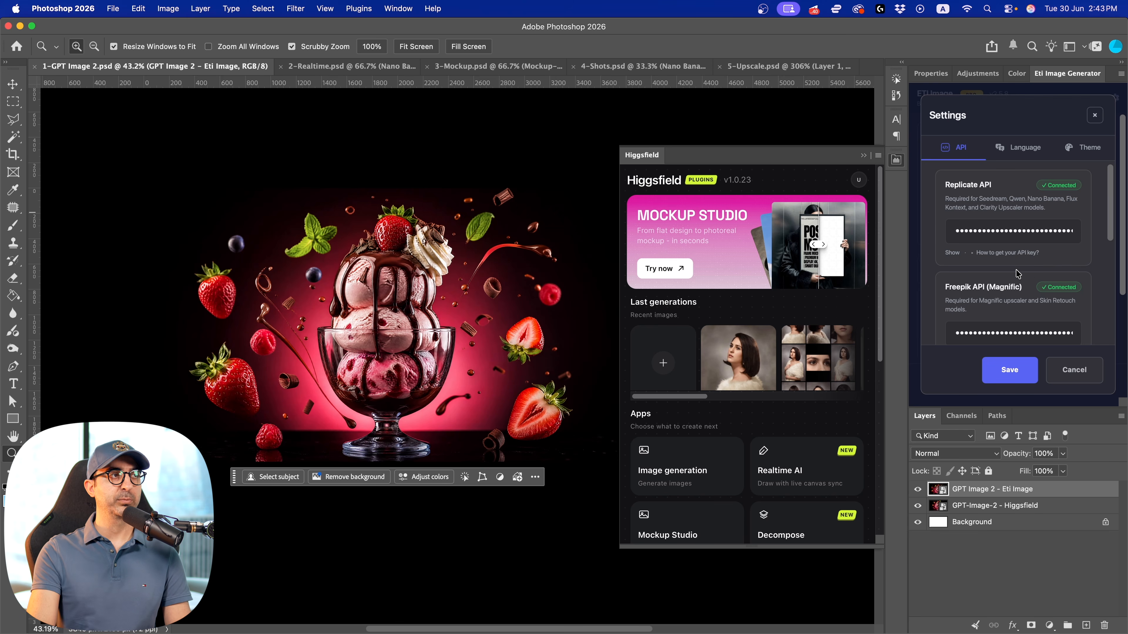
key(ctrl+Left)
click(822, 16)
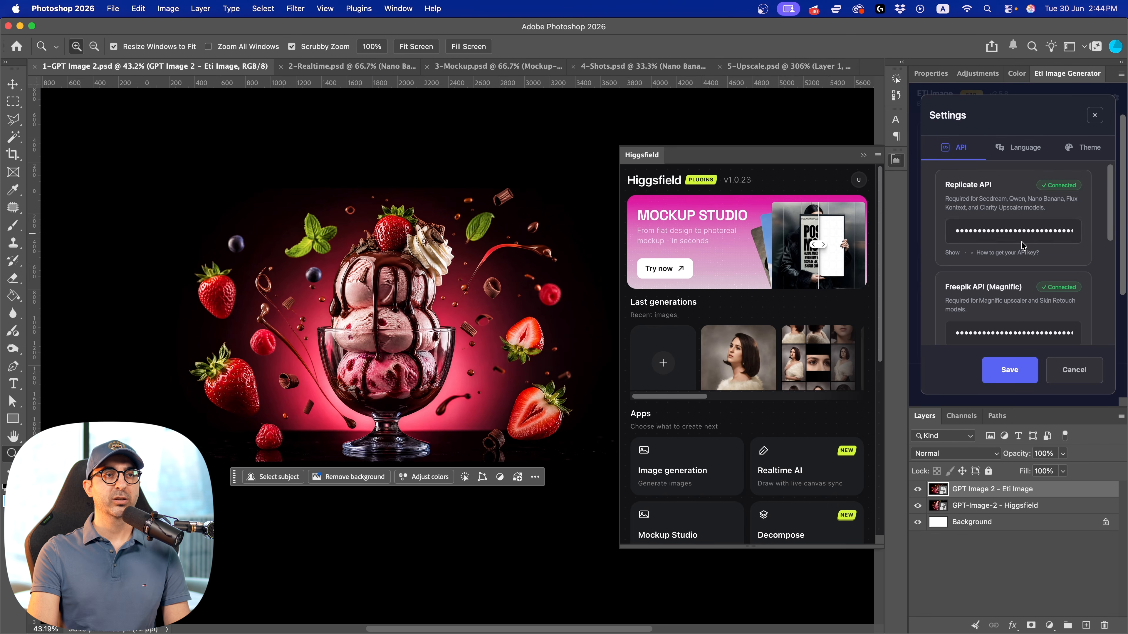
scroll(962, 257, down, 5)
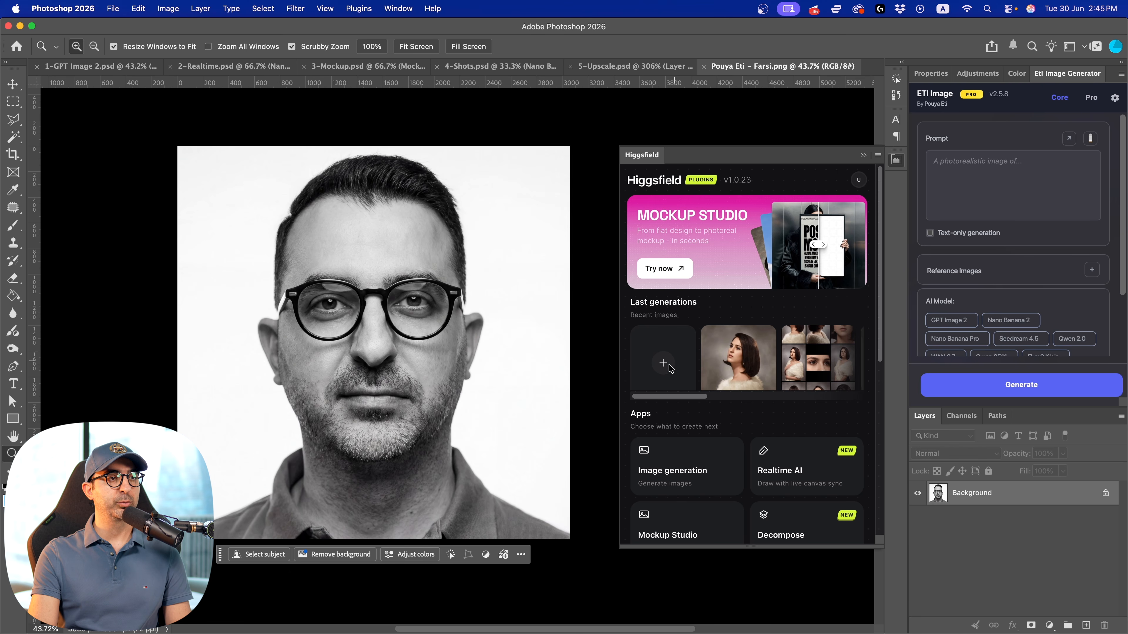
Open Higgsfield's image generation in Photoshop and add the larger black-and-white portrait PNG from the Movies folder as a reference image
click(675, 480)
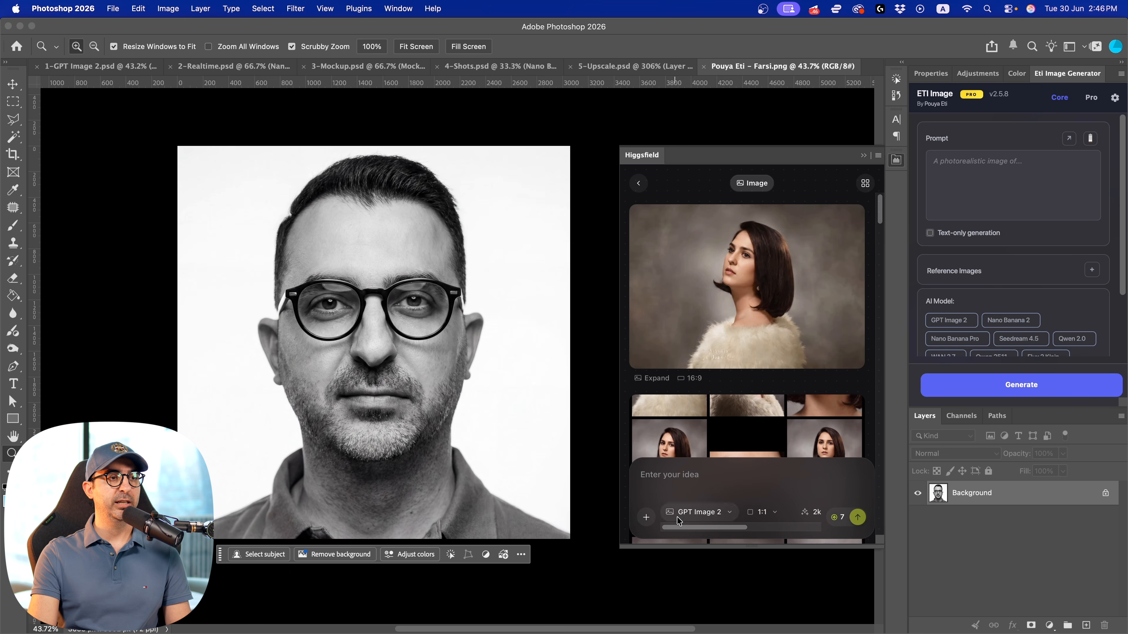
click(646, 518)
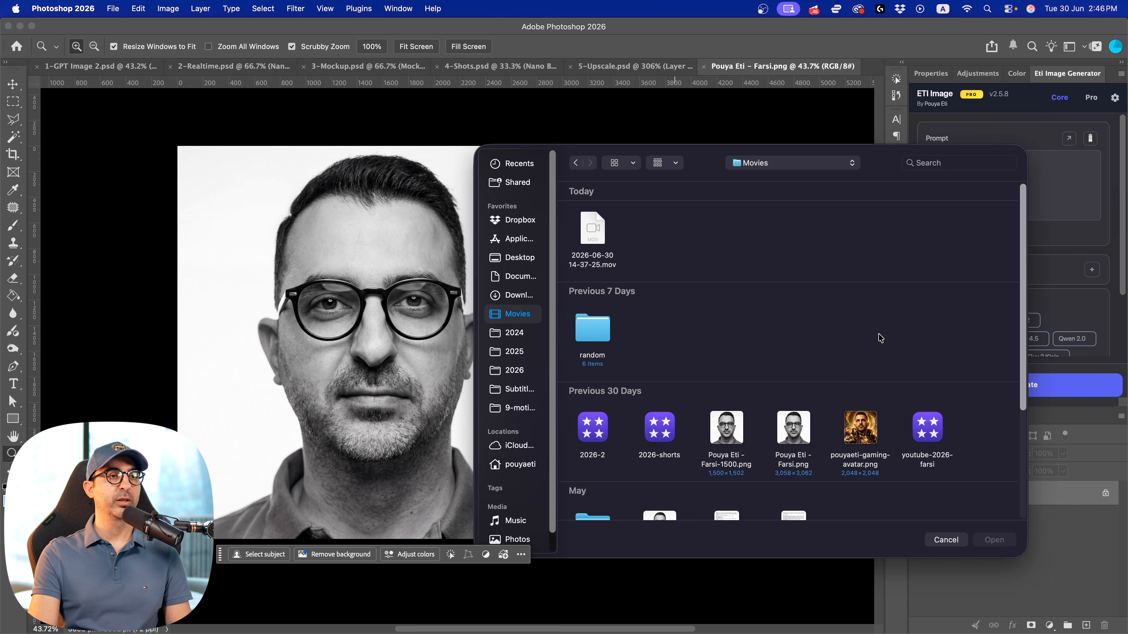
double_click(793, 428)
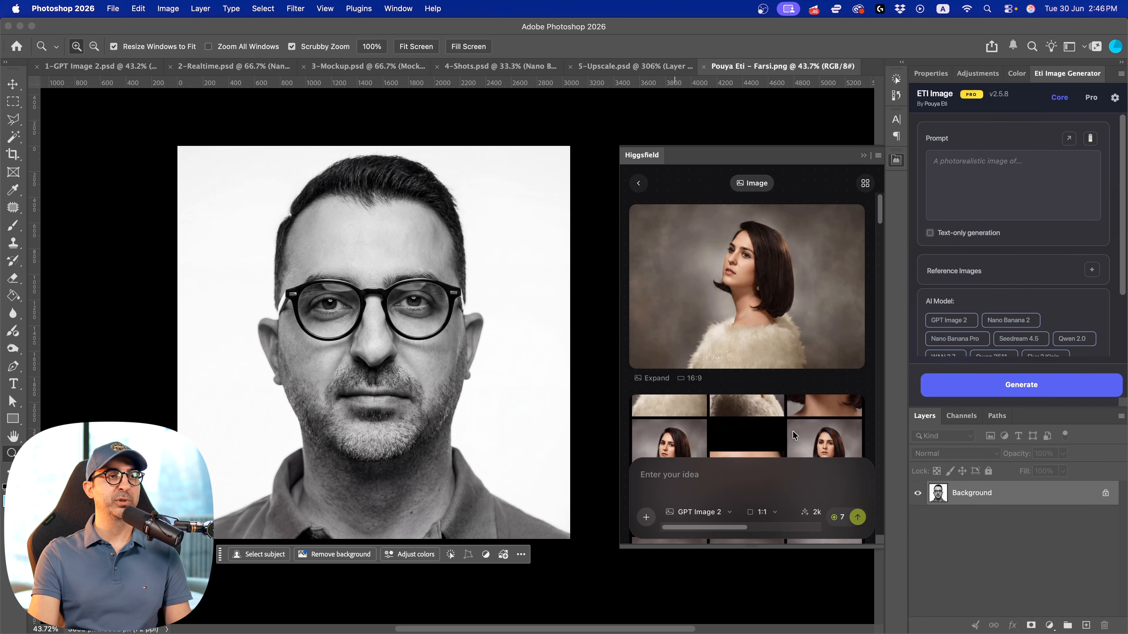
click(667, 475)
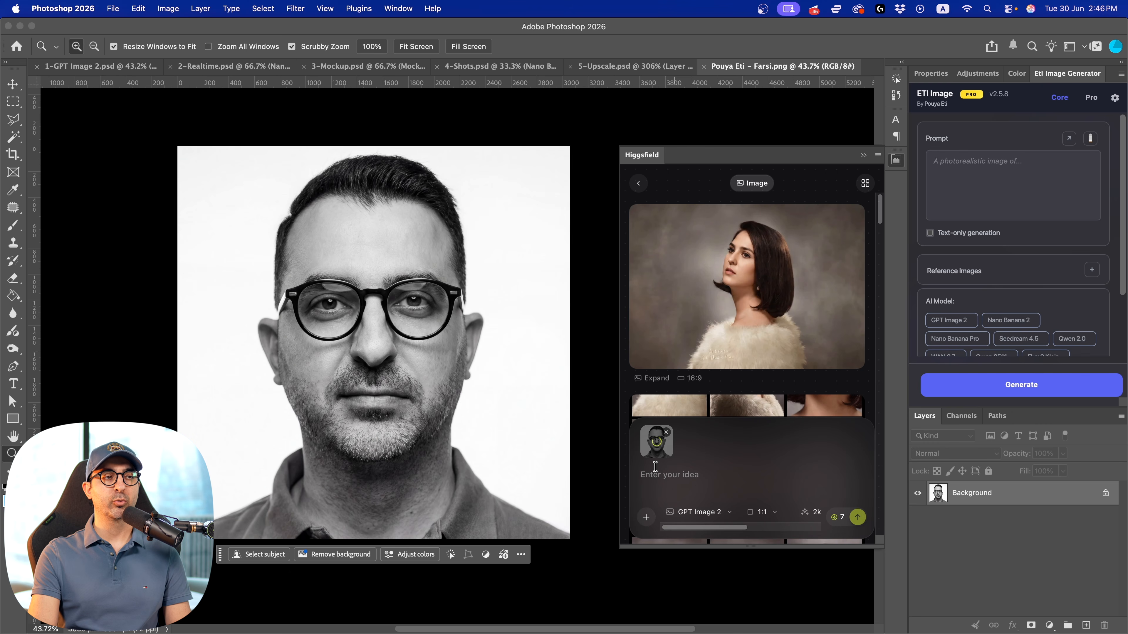
Select the whole portrait with the Rectangular Marquee tool, and replace that with a smaller selection around the face and glasses
key(v)
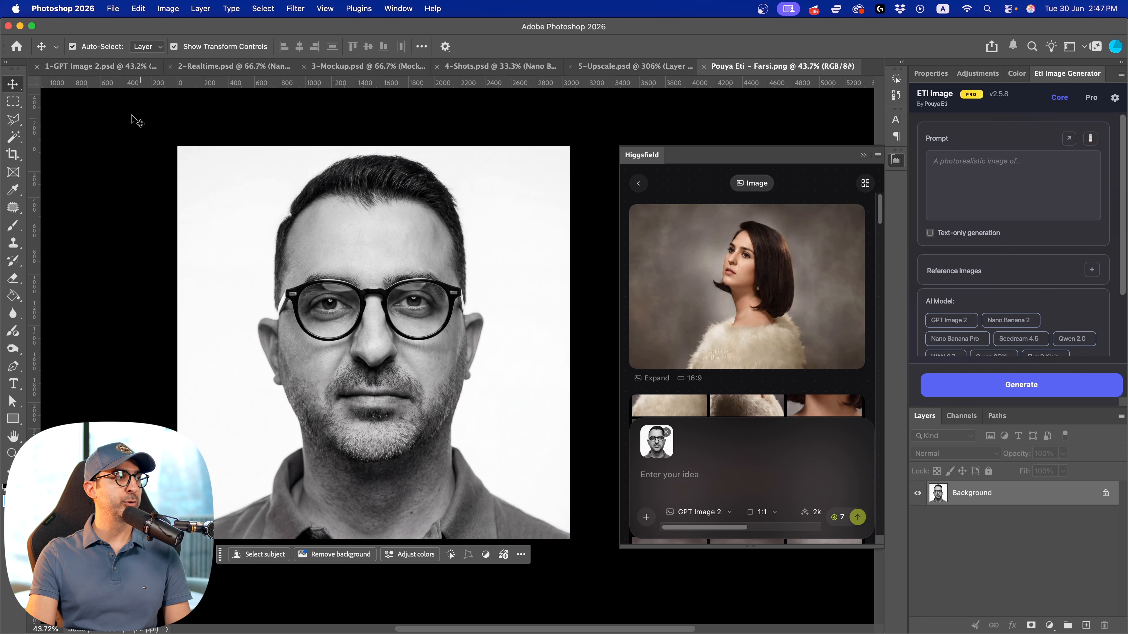
click(14, 102)
drag(188, 156, 570, 539)
click(379, 284)
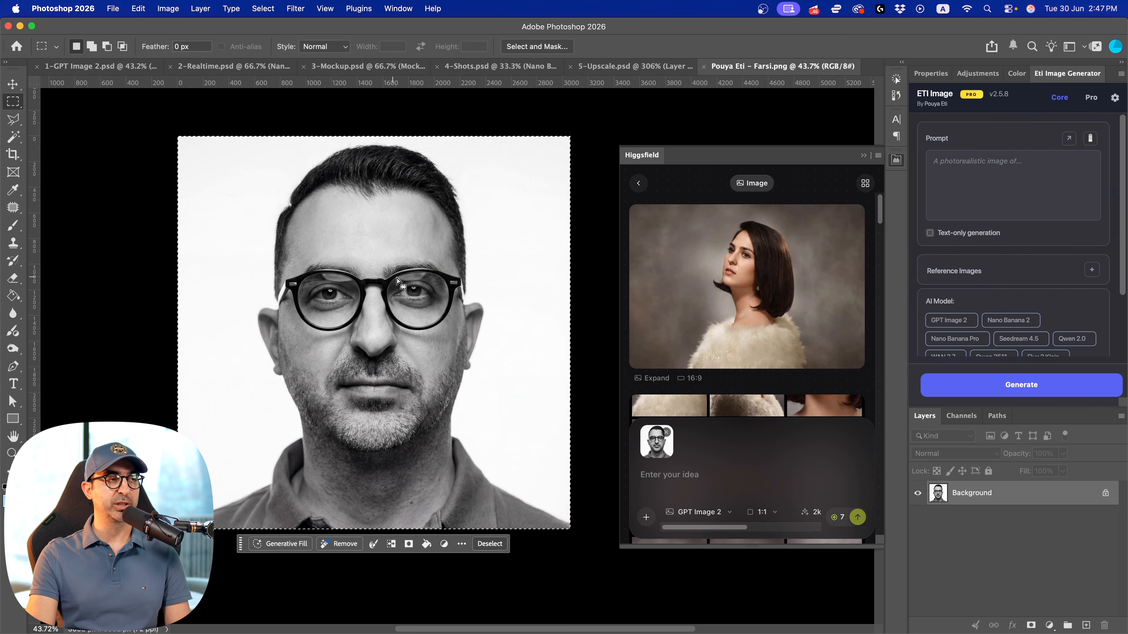
drag(233, 207, 518, 399)
click(997, 173)
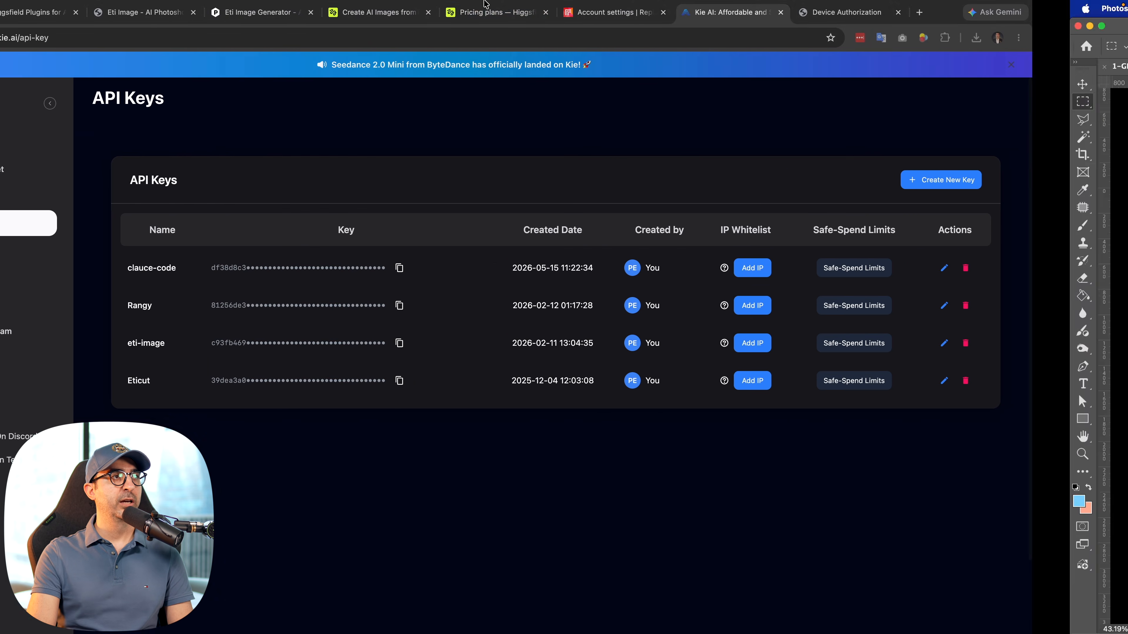
Switch to the browser and view the Higgsfield pricing plans page
click(591, 12)
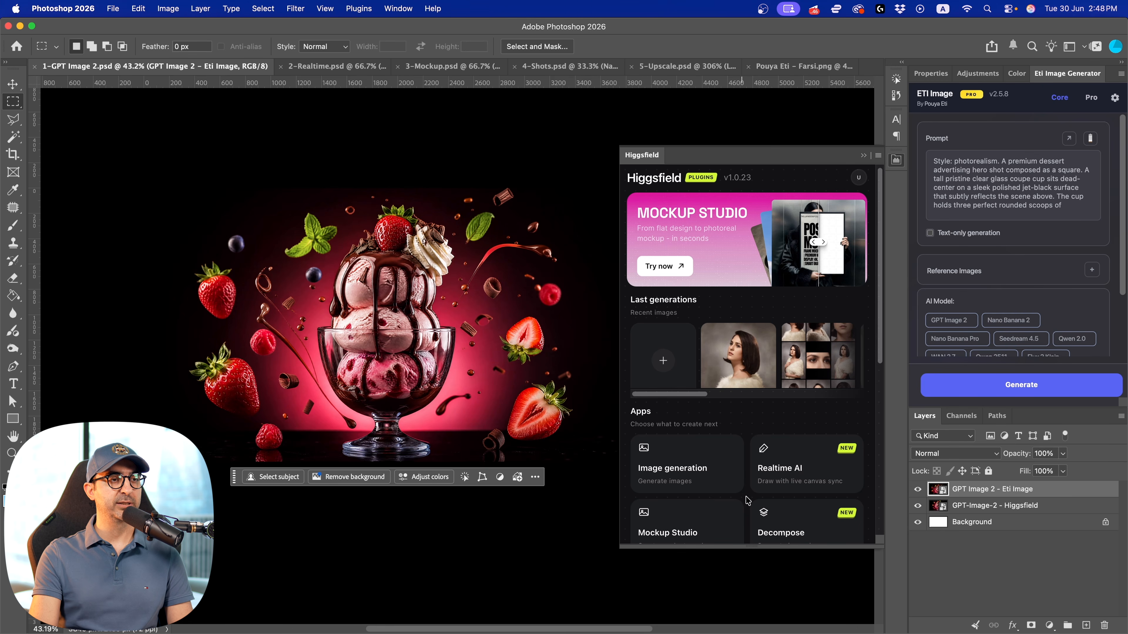
Open Higgsfield's image generation in Photoshop and paste the dessert advertising prompt into the idea field
click(684, 470)
click(688, 490)
key(super+v)
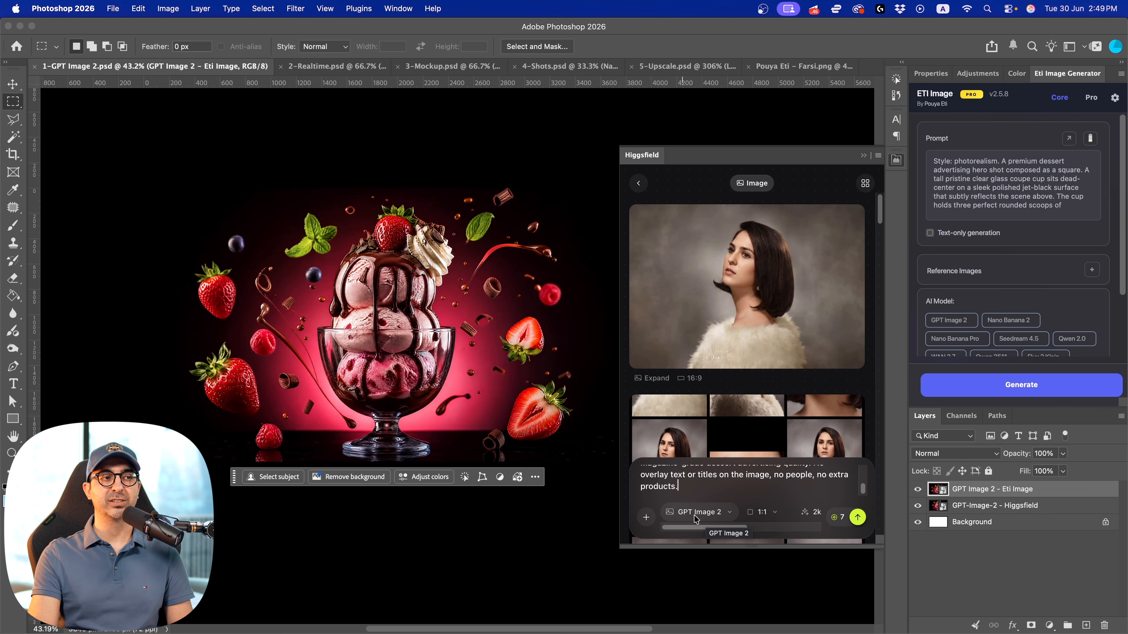
Set the Higgsfield generation's aspect ratio to 16:9 and its resolution to 4k
click(763, 513)
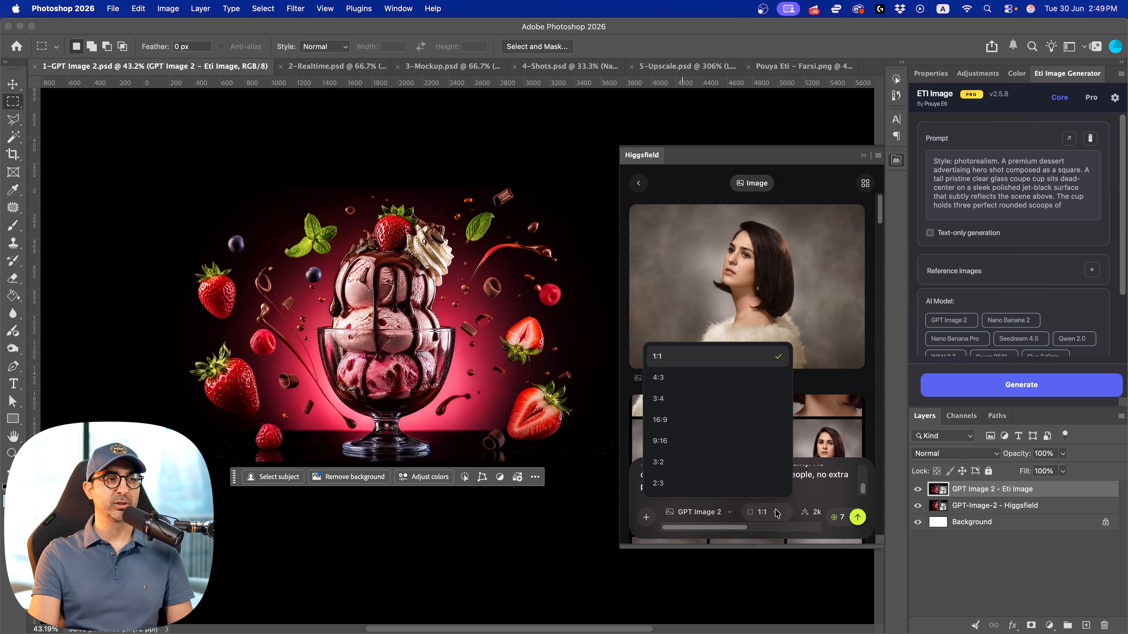
click(670, 425)
scroll(726, 534, right, 3)
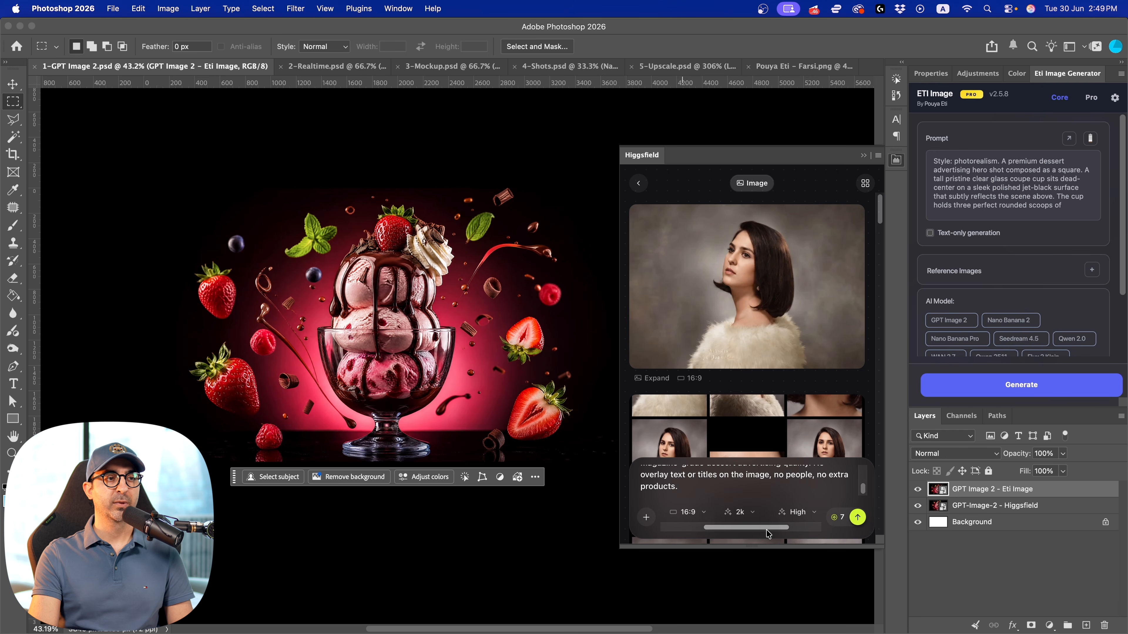
click(749, 515)
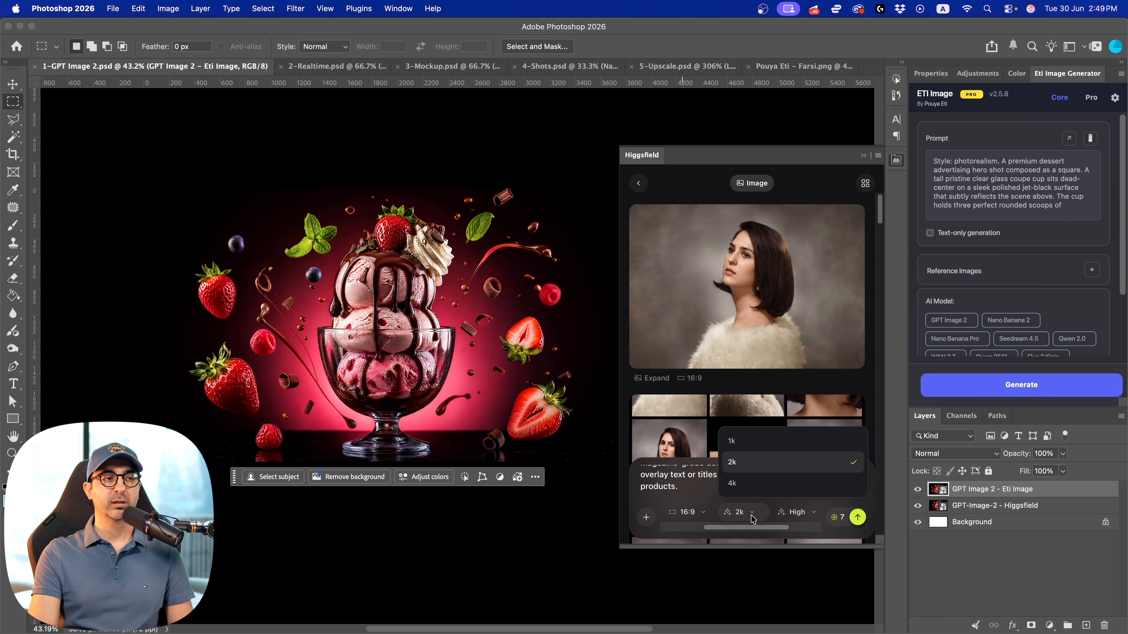
click(748, 487)
scroll(781, 531, right, 2)
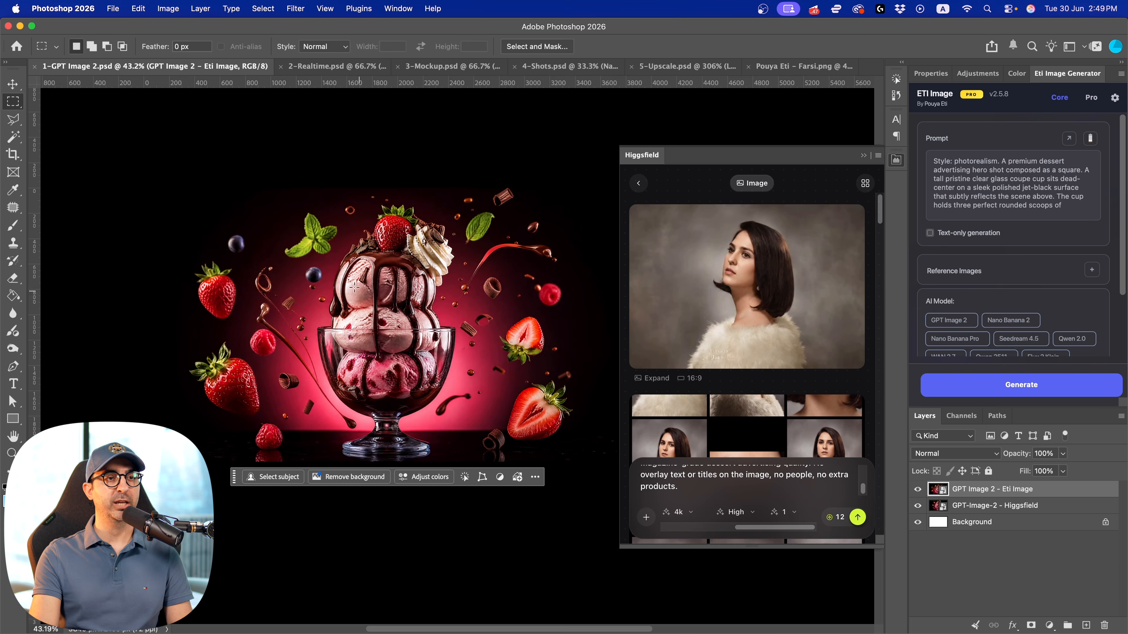
Hide the GPT Image 2 - Eti Image layer and inspect the Higgsfield ice cream image up close
click(916, 489)
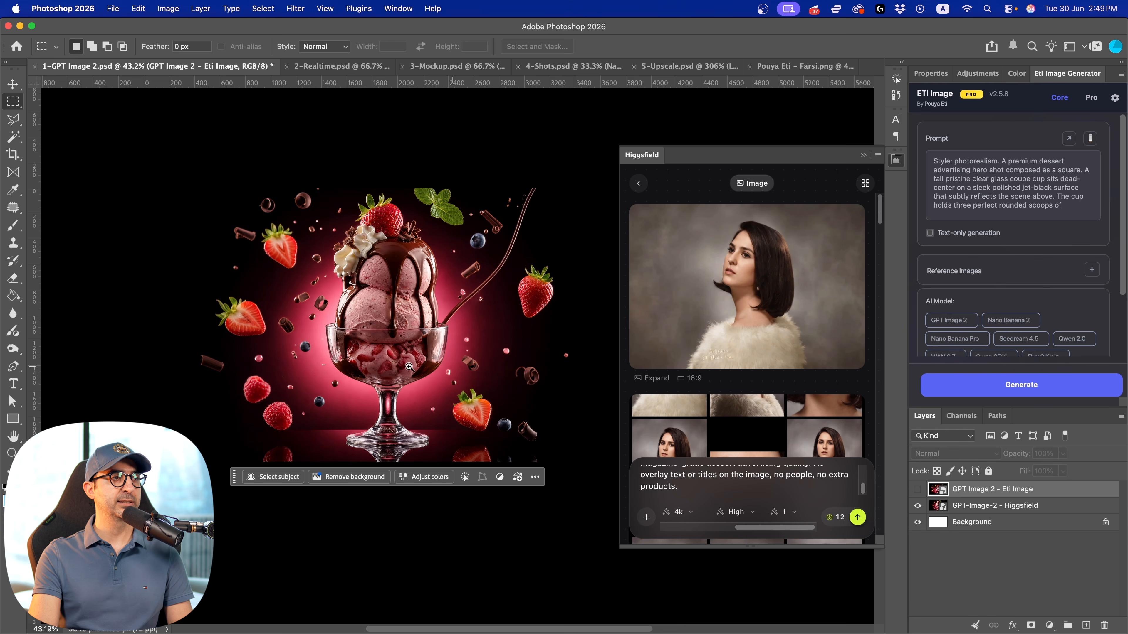
key(z)
drag(406, 320, 430, 288)
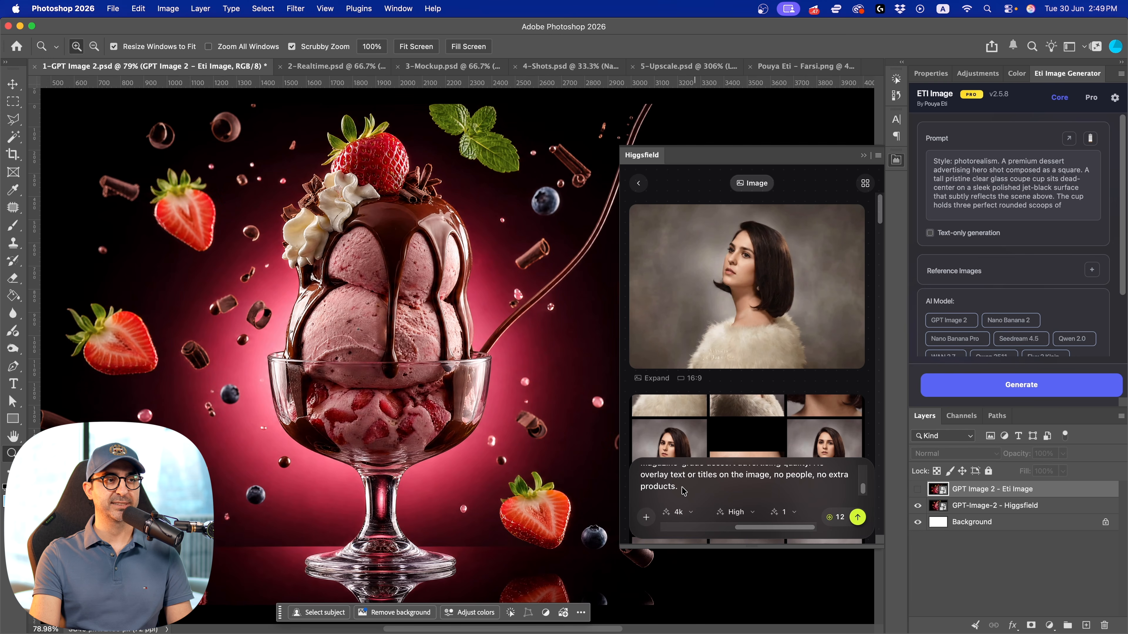
drag(473, 355, 431, 357)
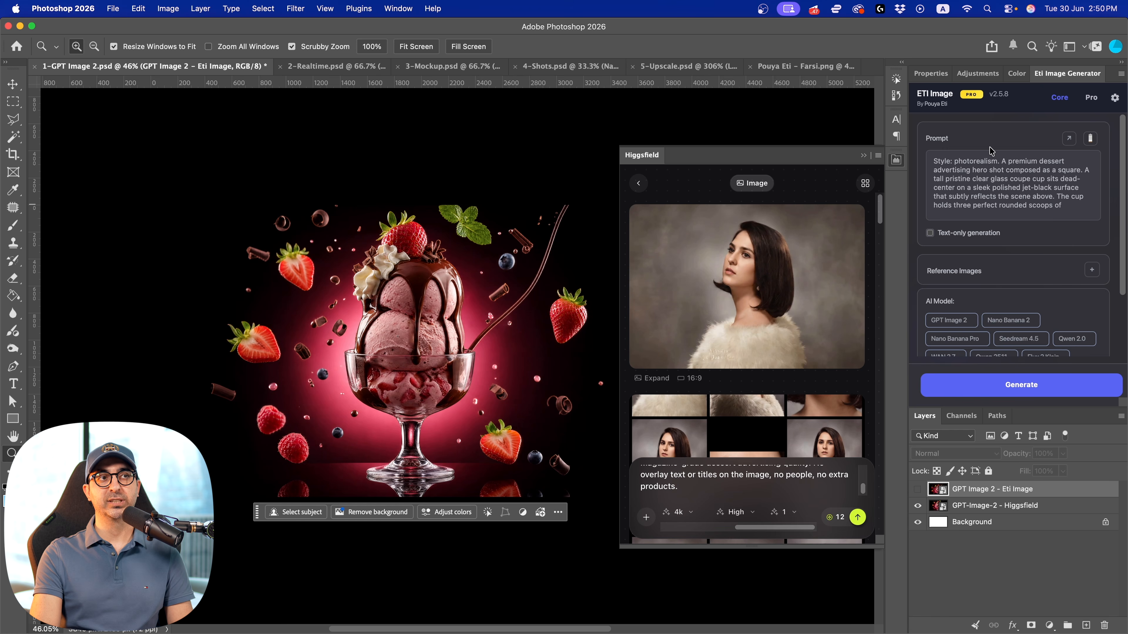
Choose GPT Image 2 as the Eti Image model for the dessert prompt and expand its settings
drag(981, 161, 1044, 187)
click(999, 266)
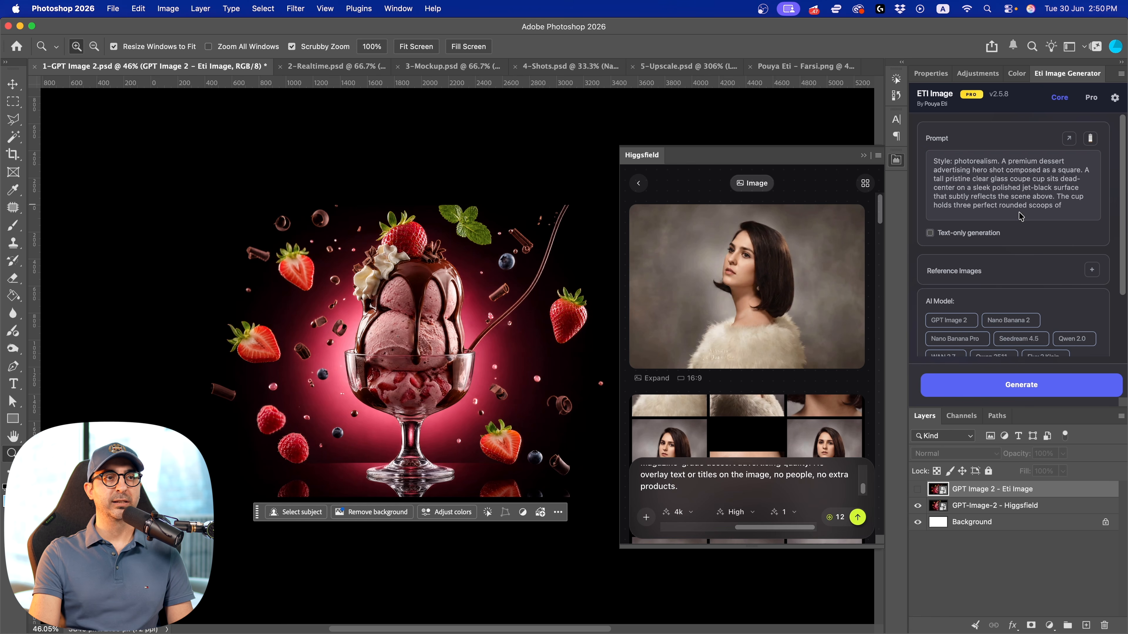
click(948, 320)
scroll(954, 334, down, 5)
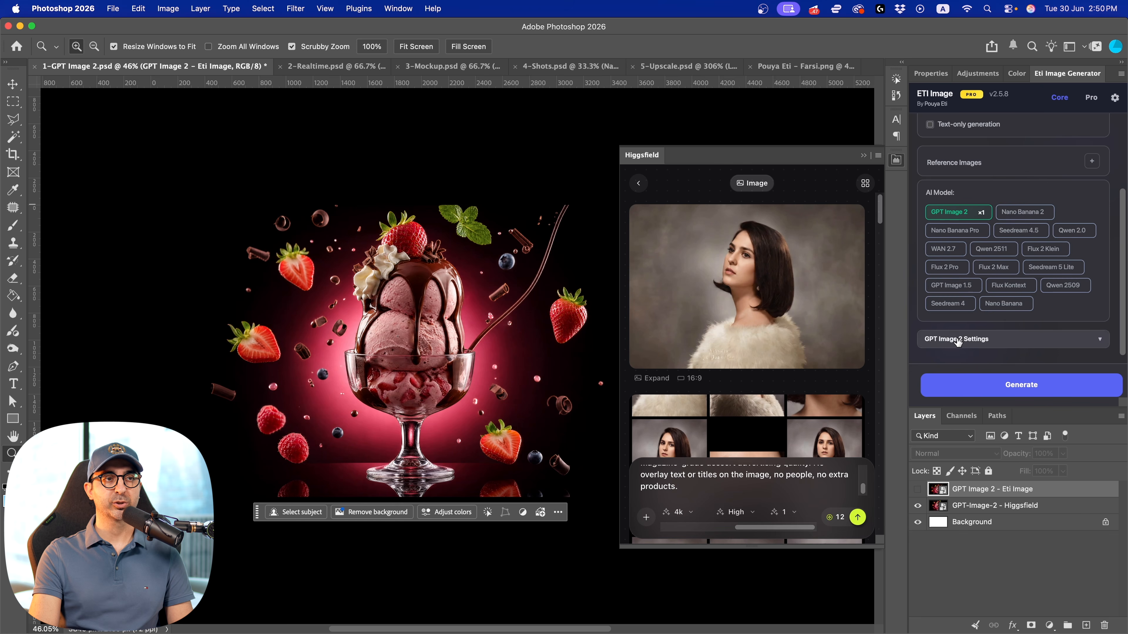
click(960, 346)
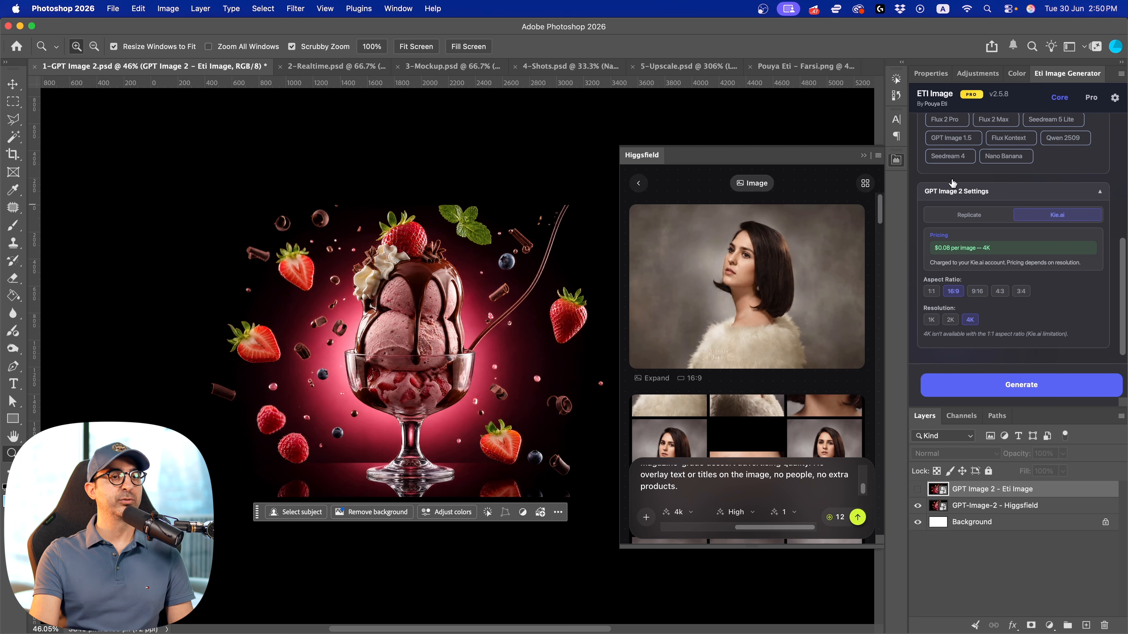
Show the GPT Image 2 - Eti Image layer again to compare it with the Higgsfield version
click(917, 489)
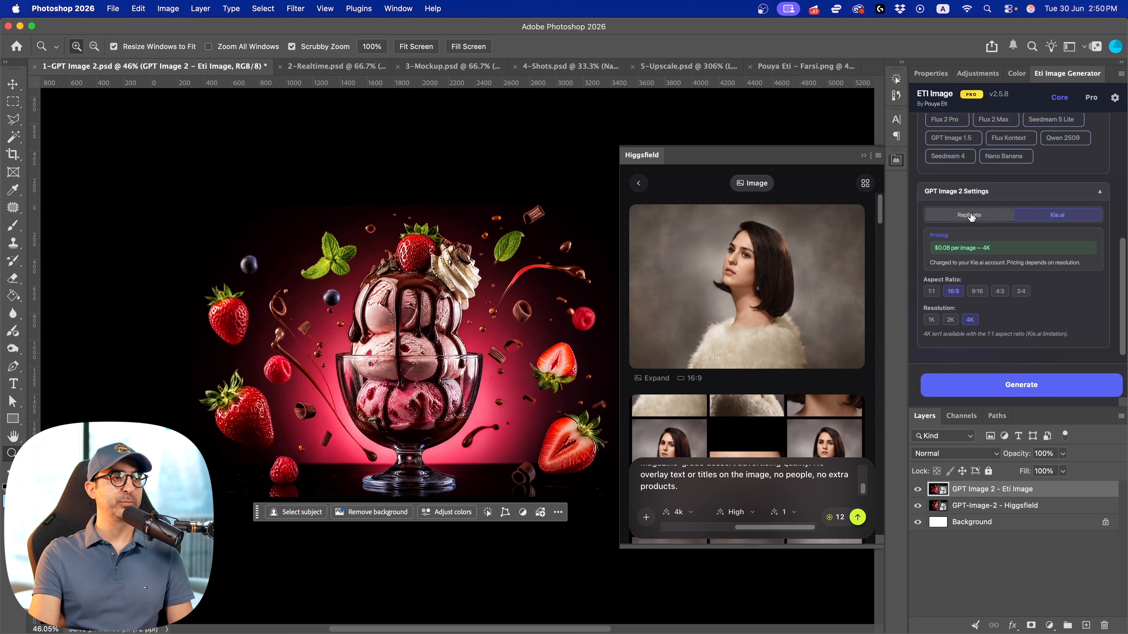
Inspect the Eti Image ice cream render up close and hide its layer to compare it with the Higgsfield version
drag(483, 333, 404, 301)
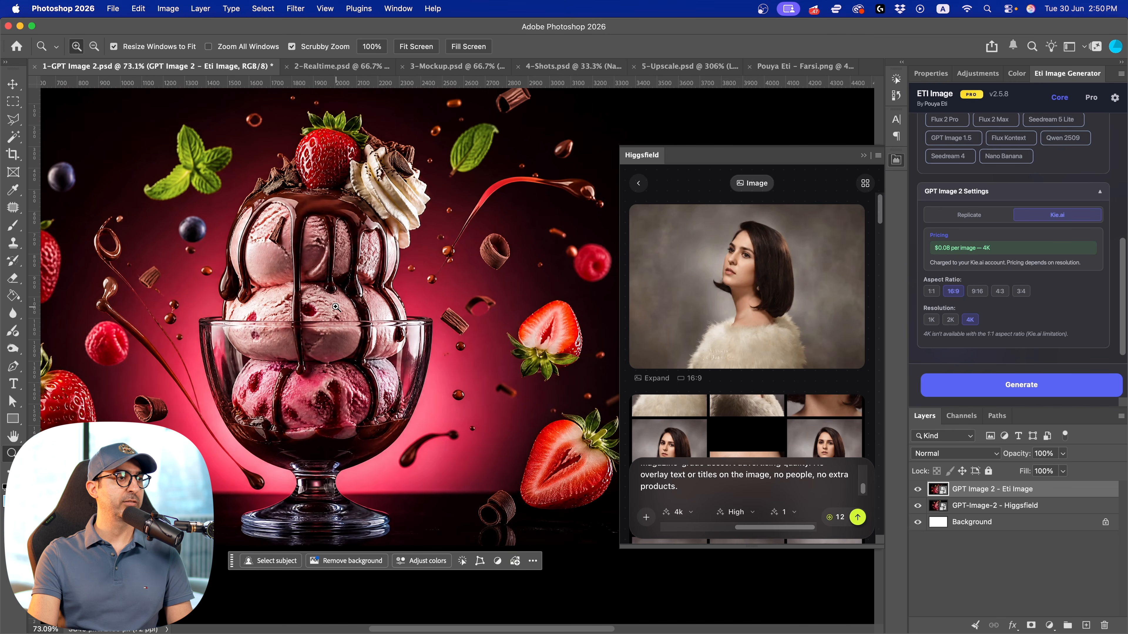
scroll(403, 300, down, 3)
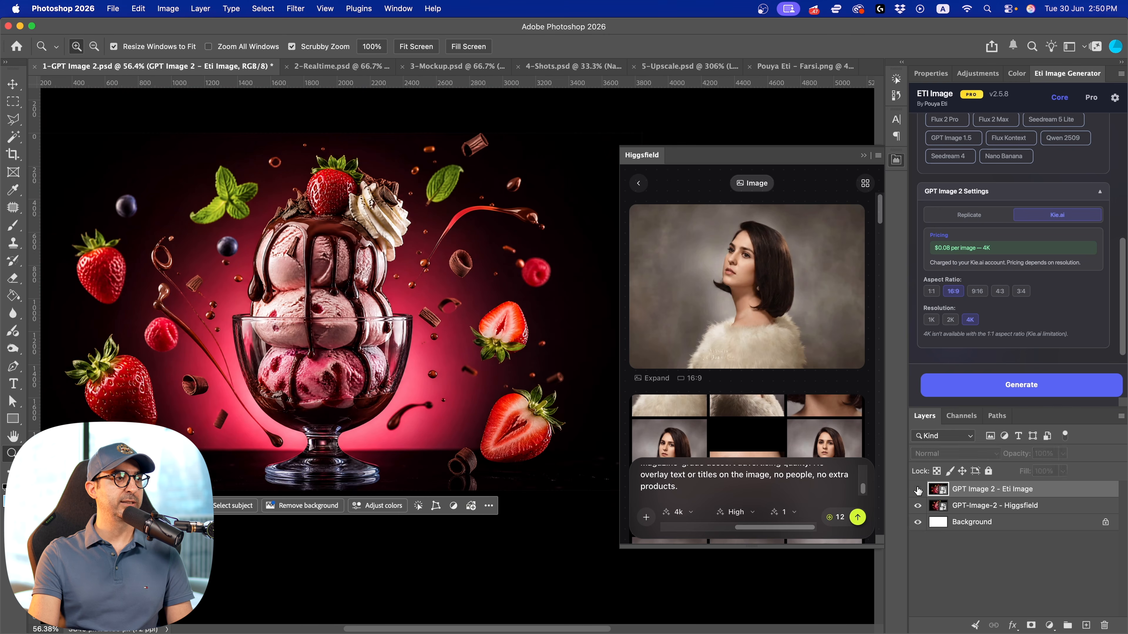
click(918, 489)
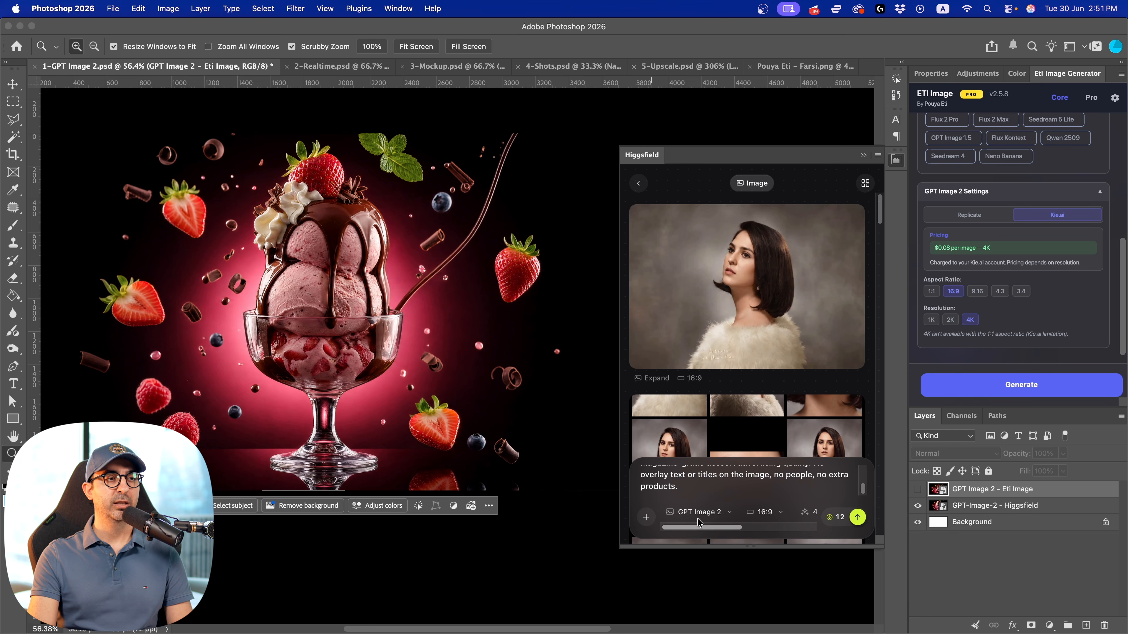
Set the number of images for the Higgsfield GPT Image 2 generation to 4
drag(702, 528, 769, 528)
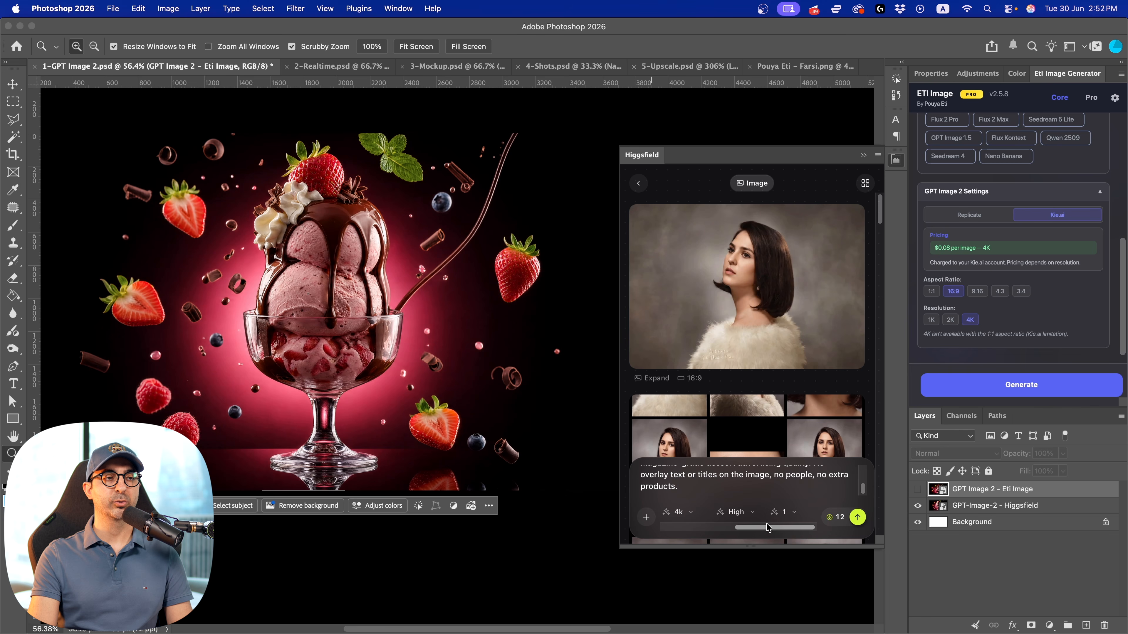
click(793, 513)
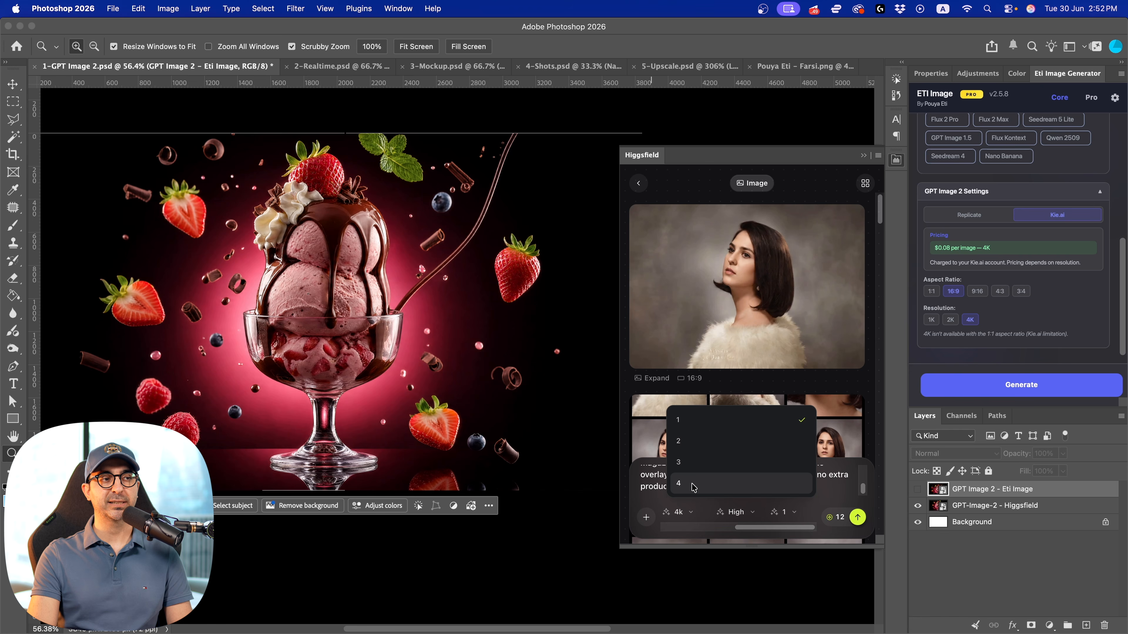
click(701, 488)
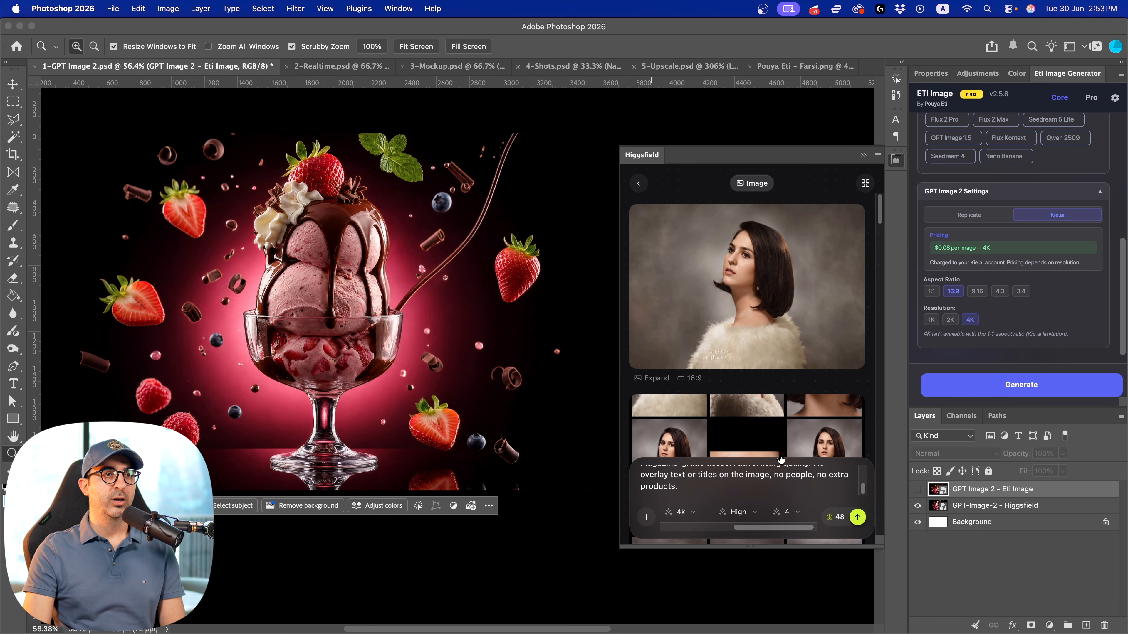
Set GPT Image 2 to x4 in Eti Image and add Nano Banana 2 and Nano Banana Pro as additional models
scroll(1032, 237, up, 2)
scroll(1033, 237, up, 4)
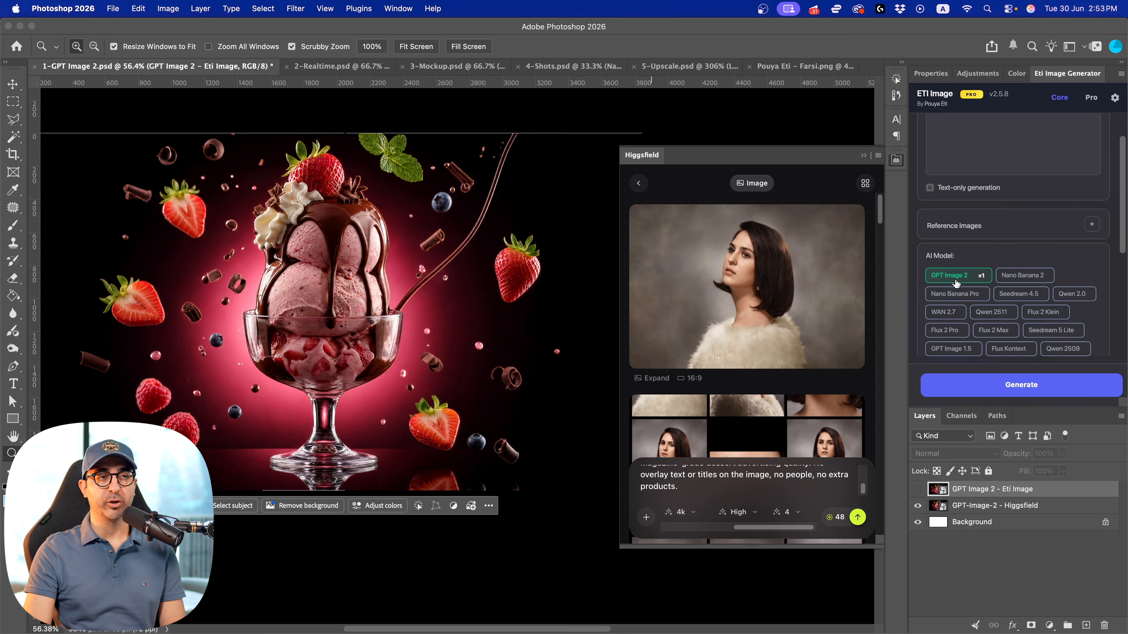
click(982, 277)
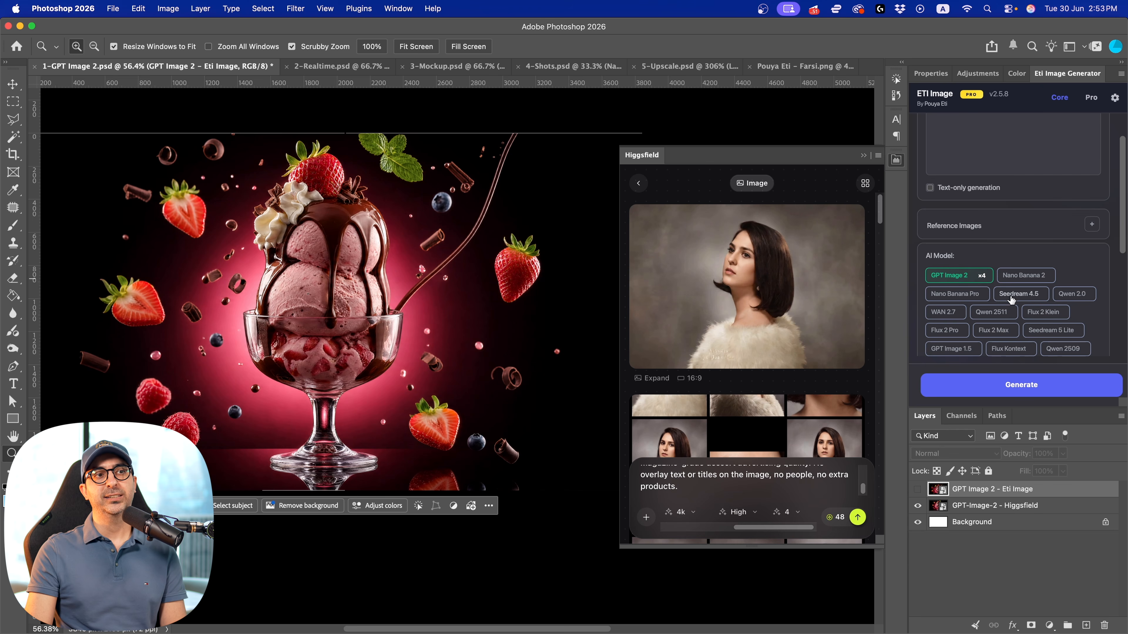
click(1024, 275)
click(977, 295)
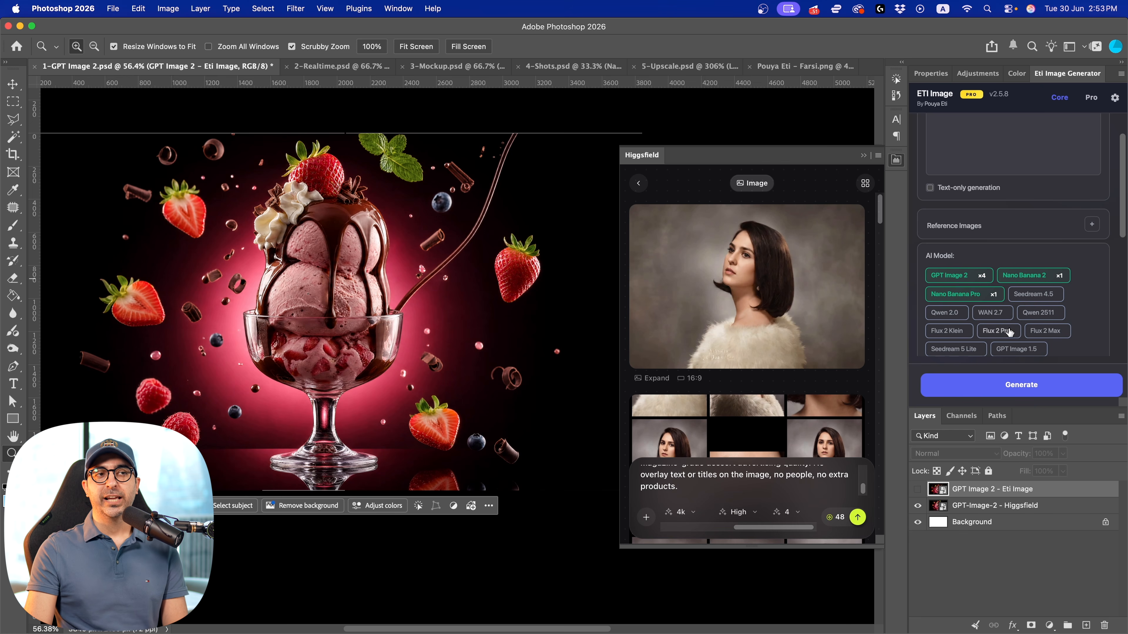
click(1024, 301)
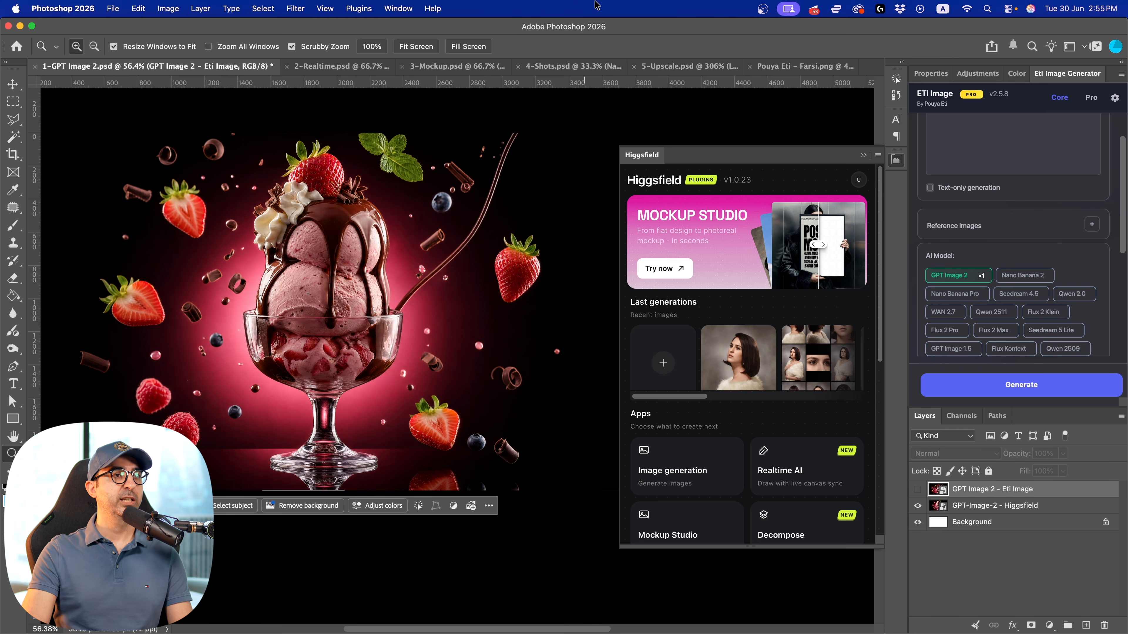
Switch to the 2-Realtime.psd document and hide the visible Realtime layer covering the house line drawing
scroll(693, 391, down, 3)
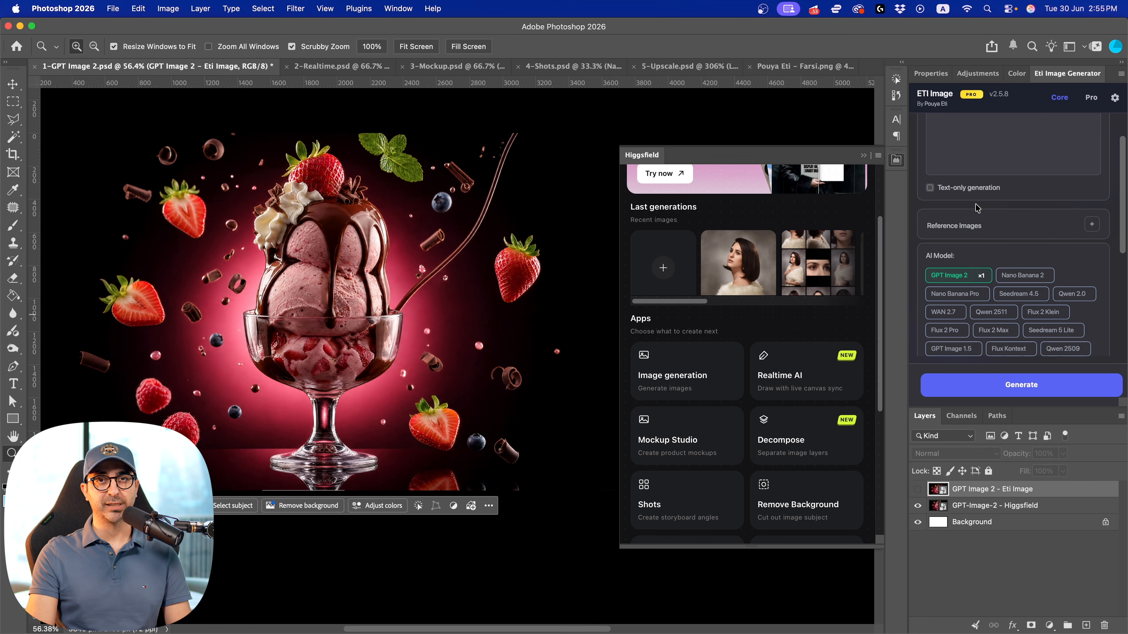
scroll(711, 369, left, 1)
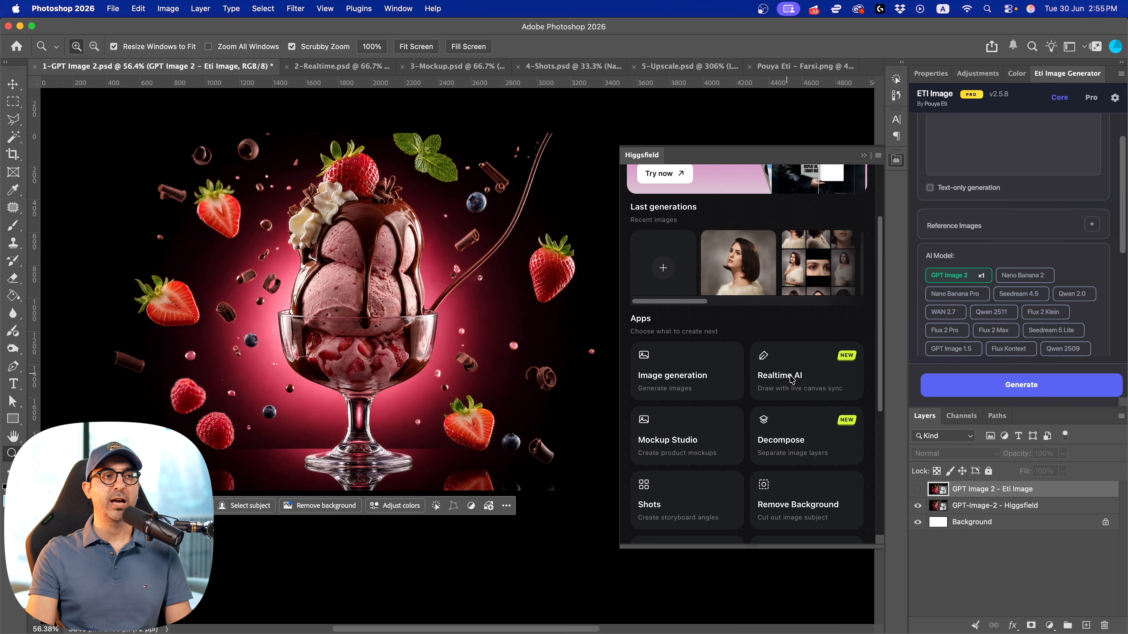
click(342, 66)
scroll(482, 238, down, 3)
drag(481, 239, 367, 267)
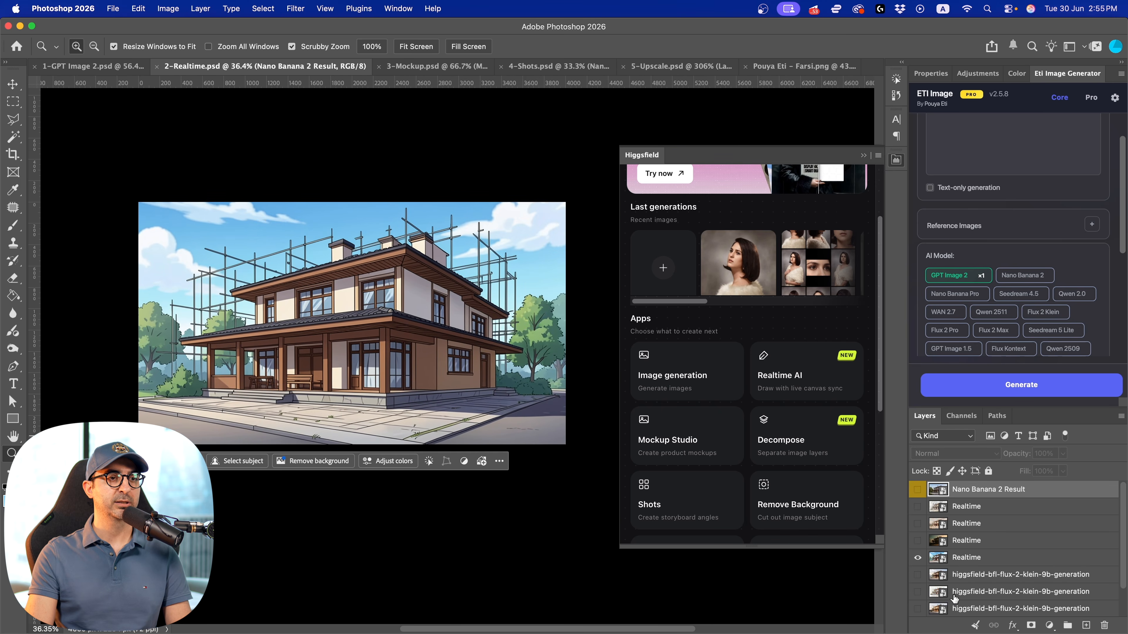
click(922, 559)
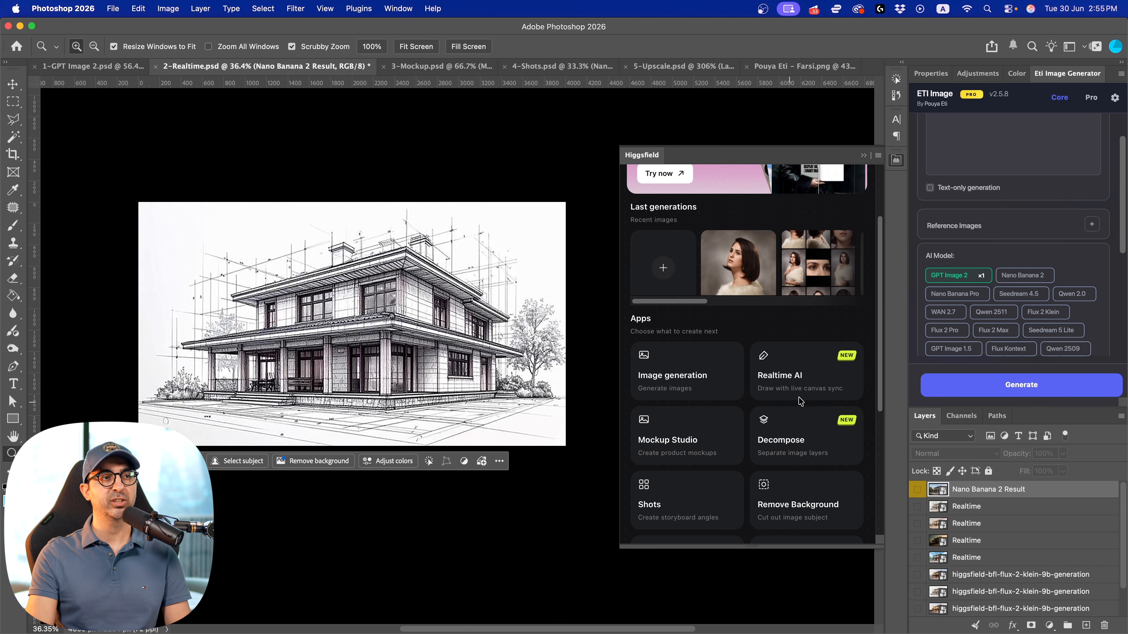
Open Higgsfield's Realtime AI app on the house sketch and set the style to Cartoon
click(821, 378)
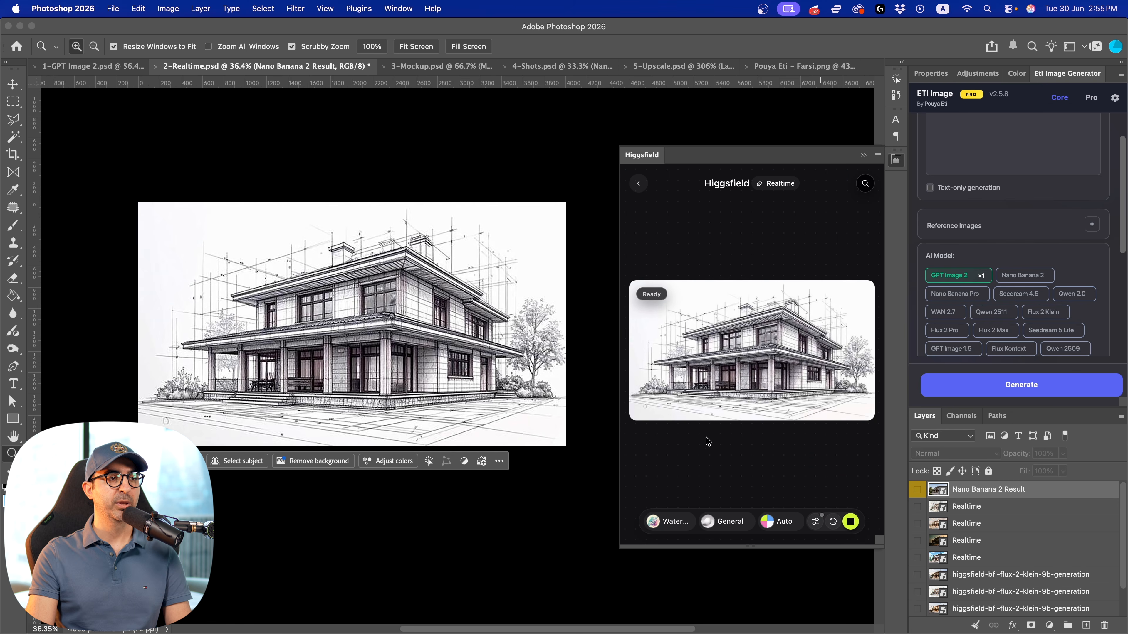
click(675, 524)
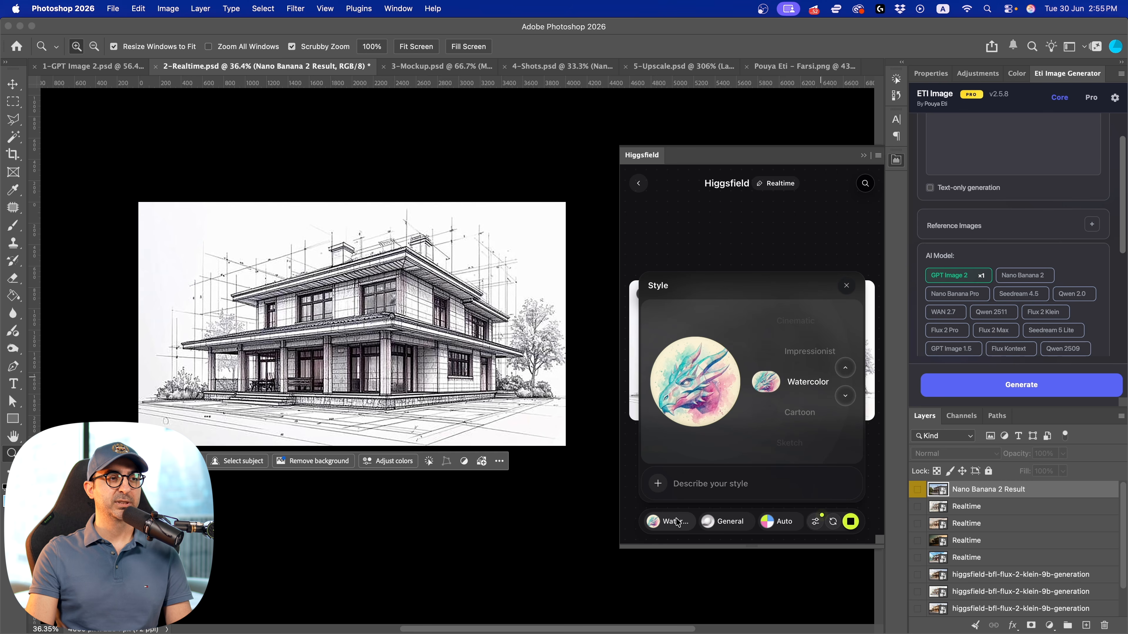
click(846, 368)
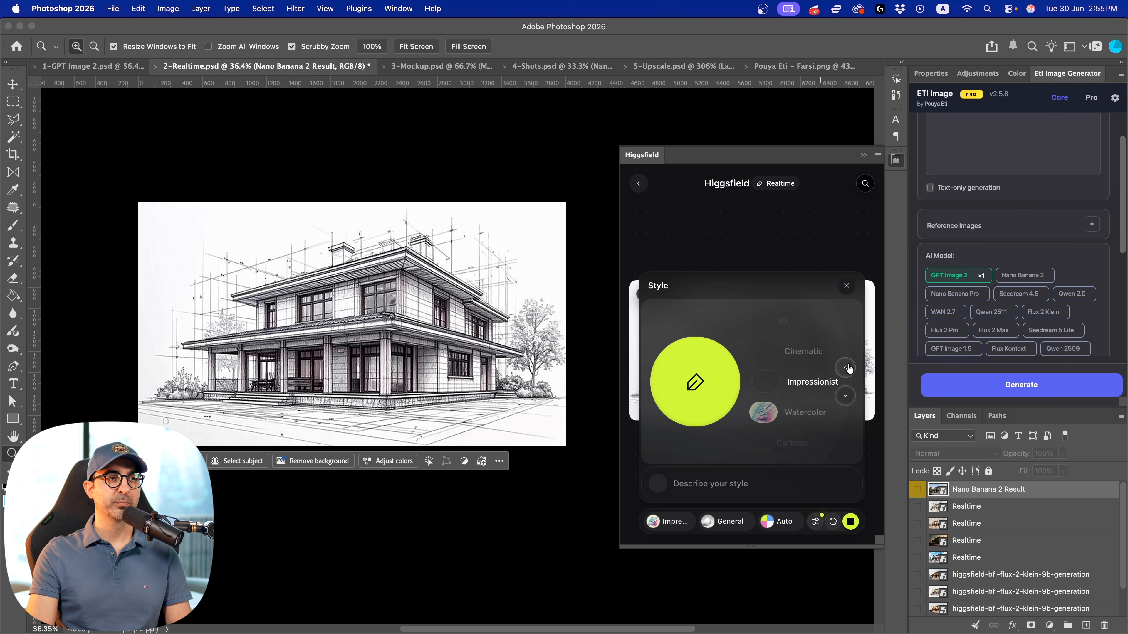
click(846, 368)
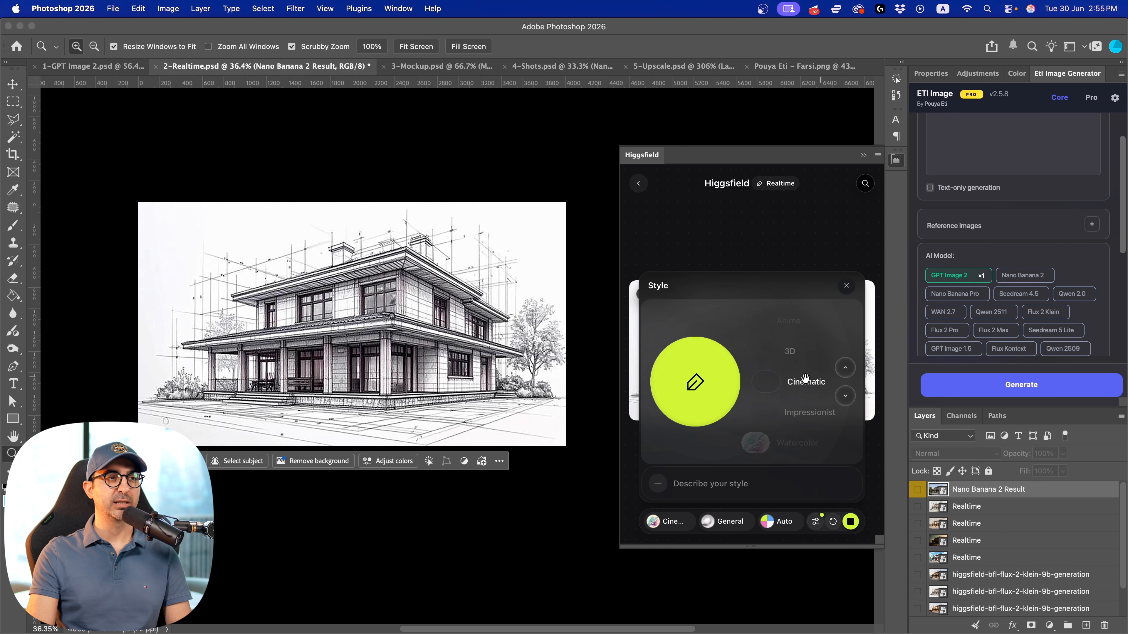
click(845, 368)
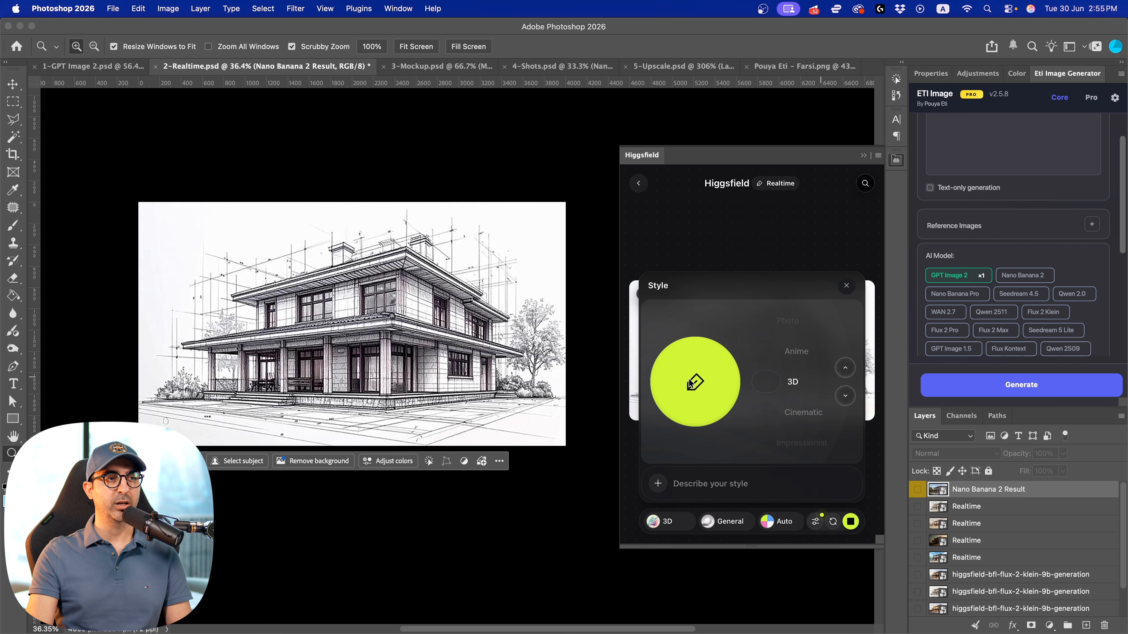
click(846, 368)
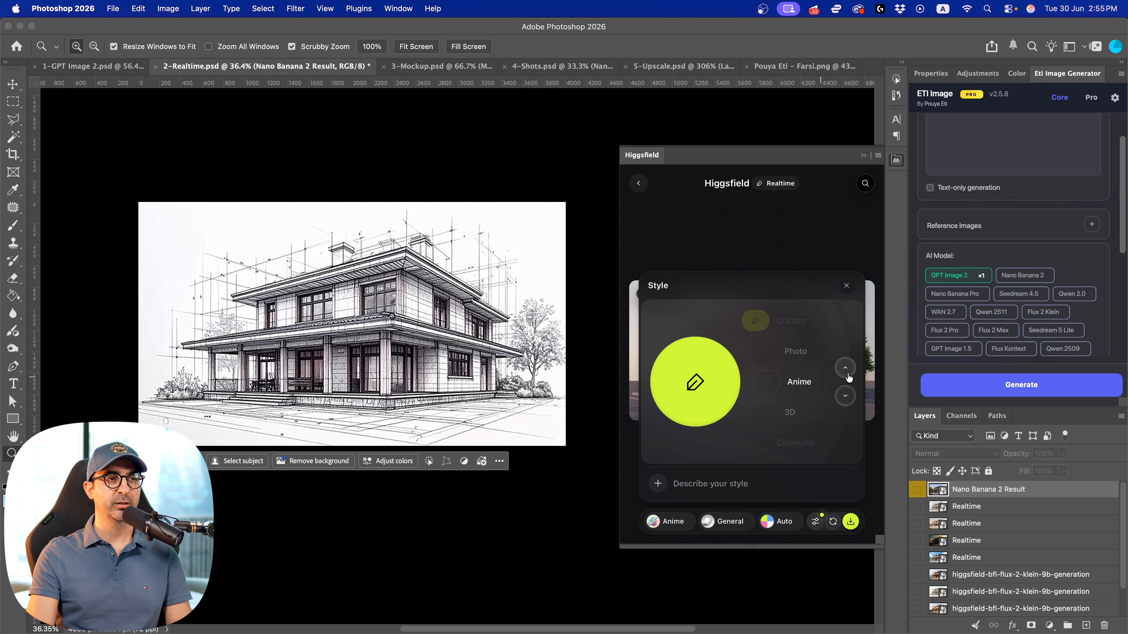
click(848, 373)
click(848, 373)
click(849, 373)
click(850, 372)
click(850, 372)
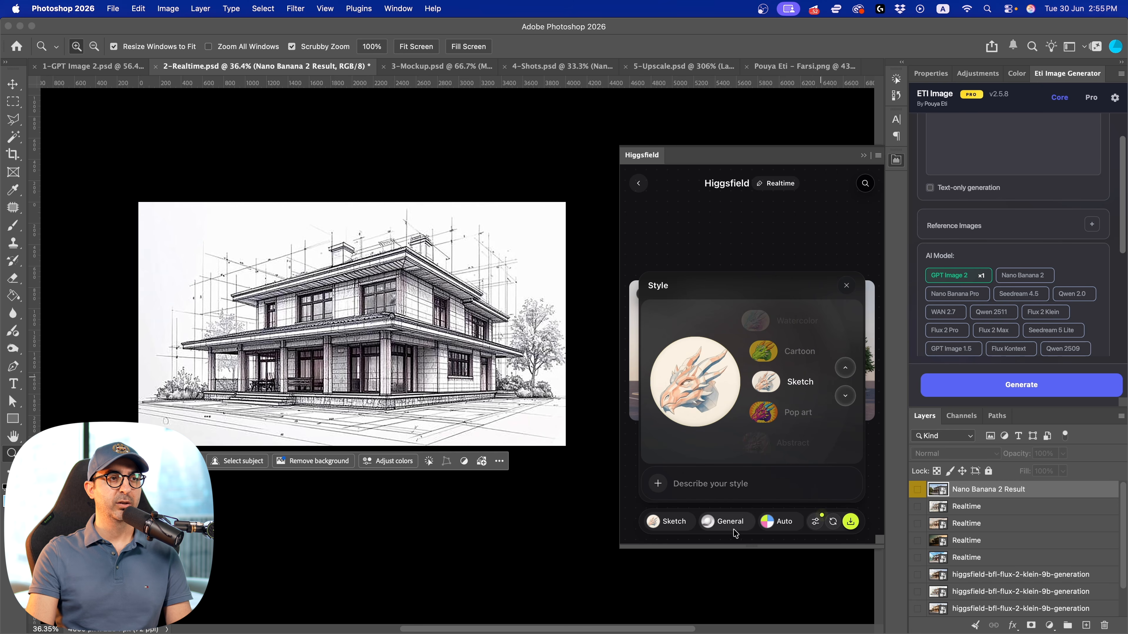
click(850, 373)
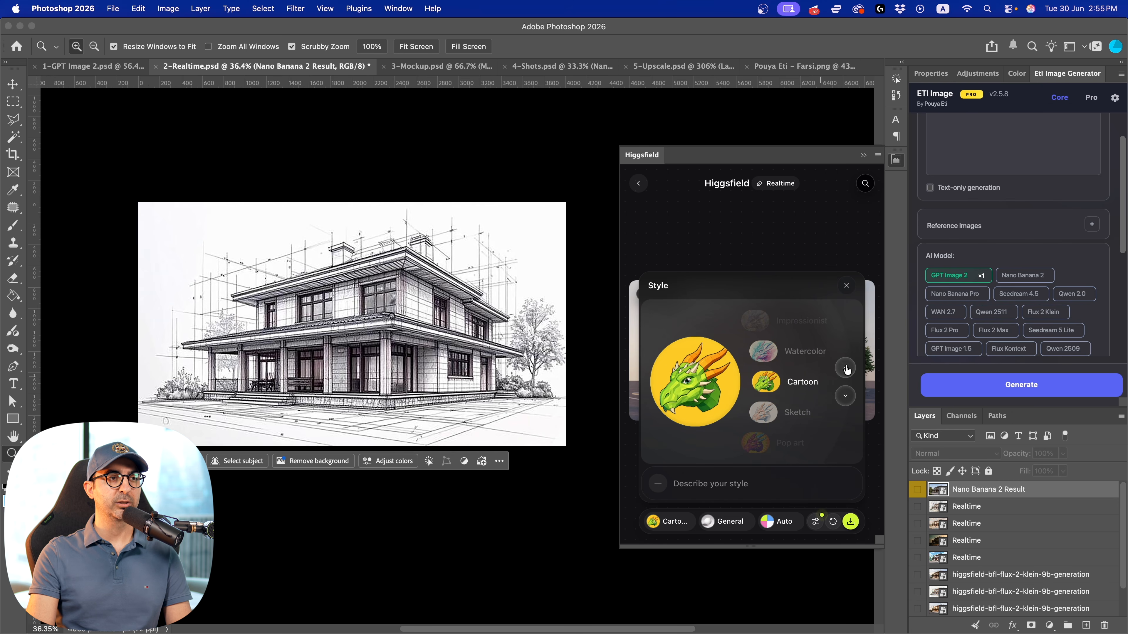
Look through the Realtime mood presets, keep General, and review the color options with Auto kept
click(726, 527)
click(853, 407)
click(854, 408)
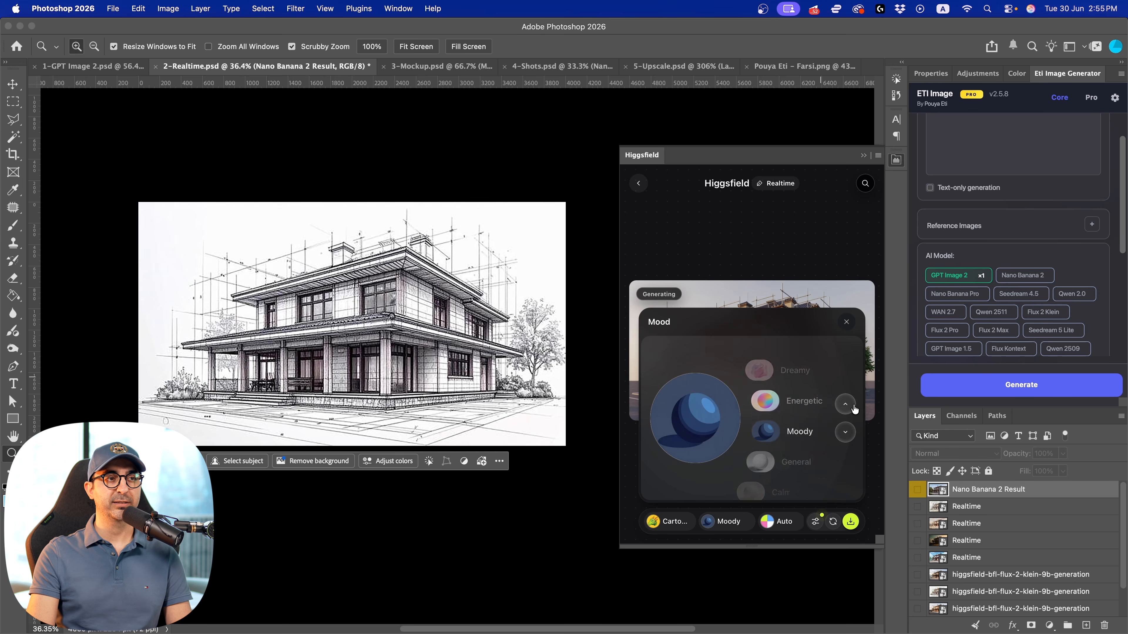
click(853, 406)
click(851, 406)
click(852, 407)
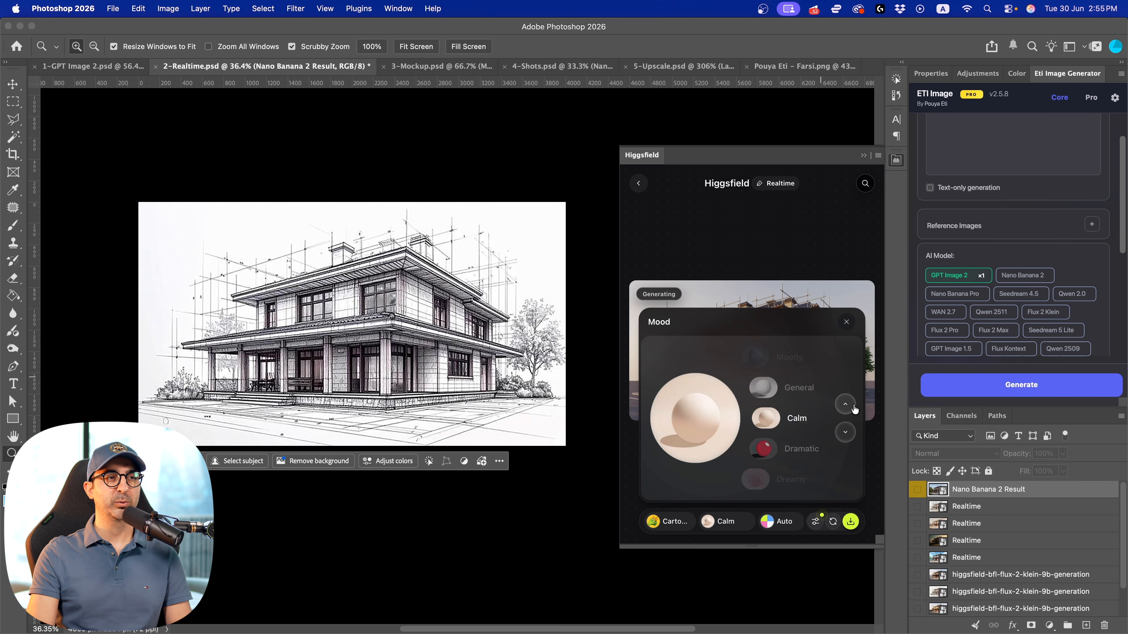
click(853, 407)
click(778, 524)
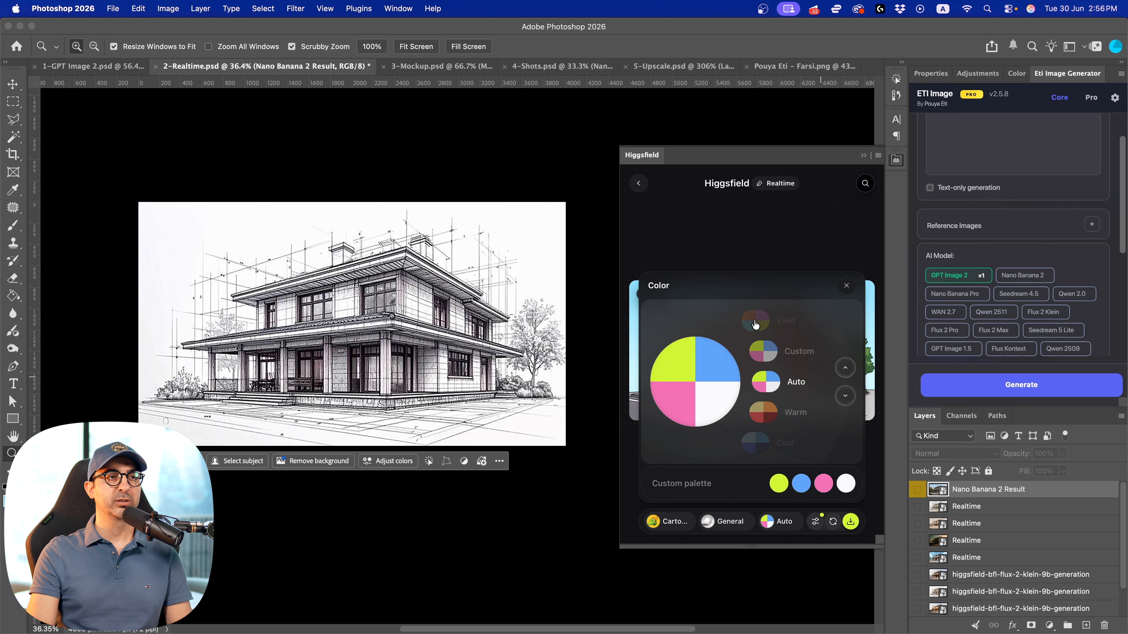
click(846, 285)
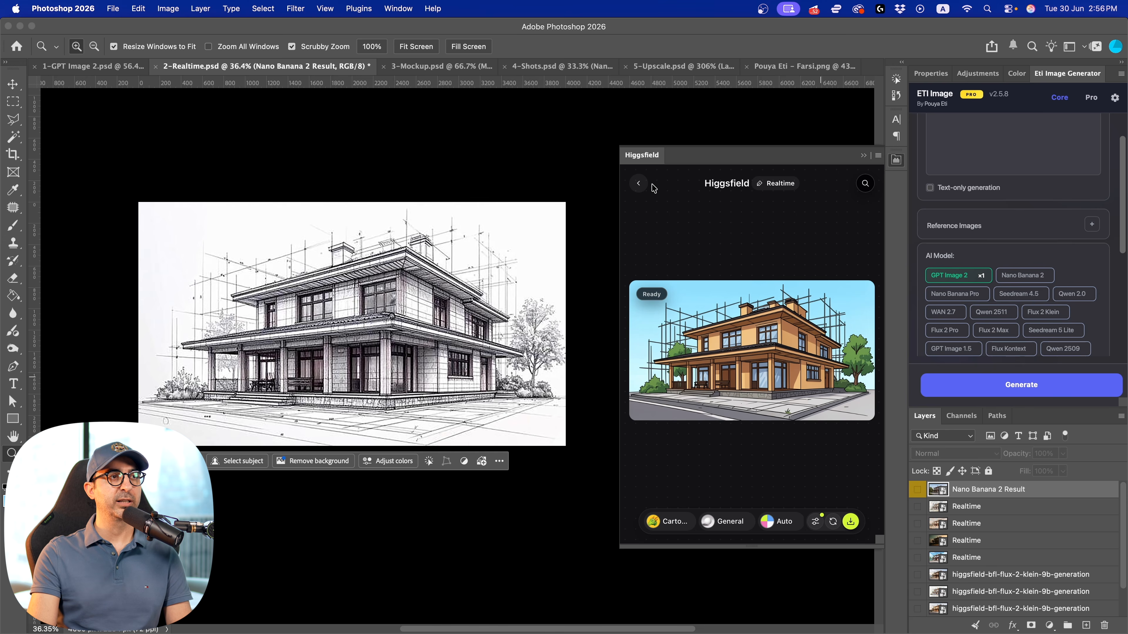
Return to the Higgsfield home view and browse the recent house images among the last generations
click(639, 184)
drag(695, 397, 729, 392)
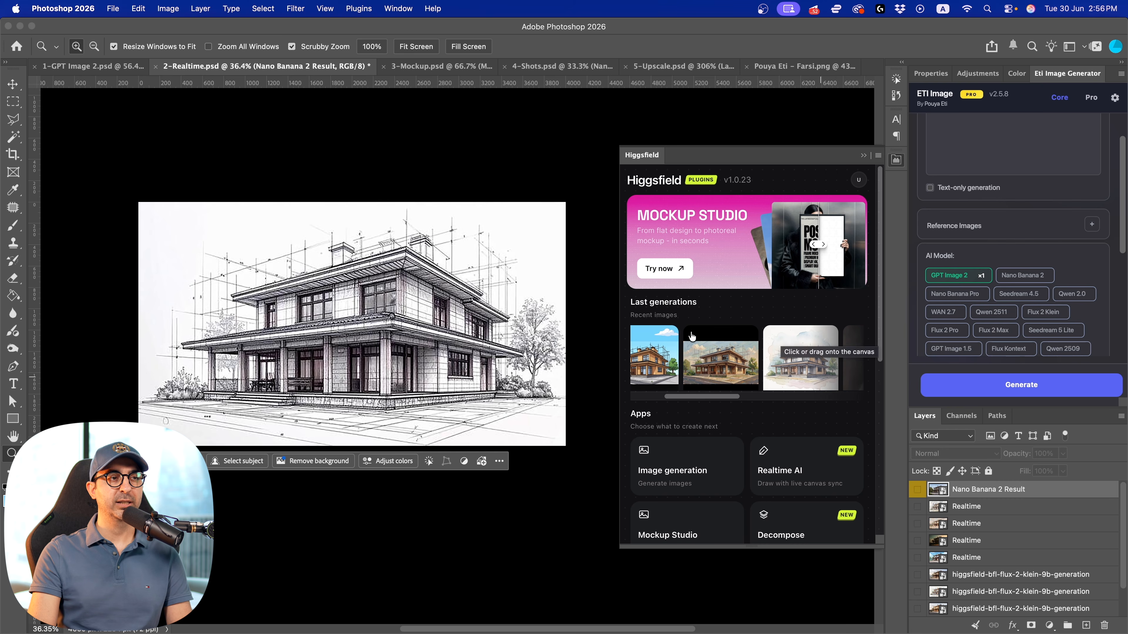
scroll(693, 347, right, 2)
scroll(755, 315, down, 5)
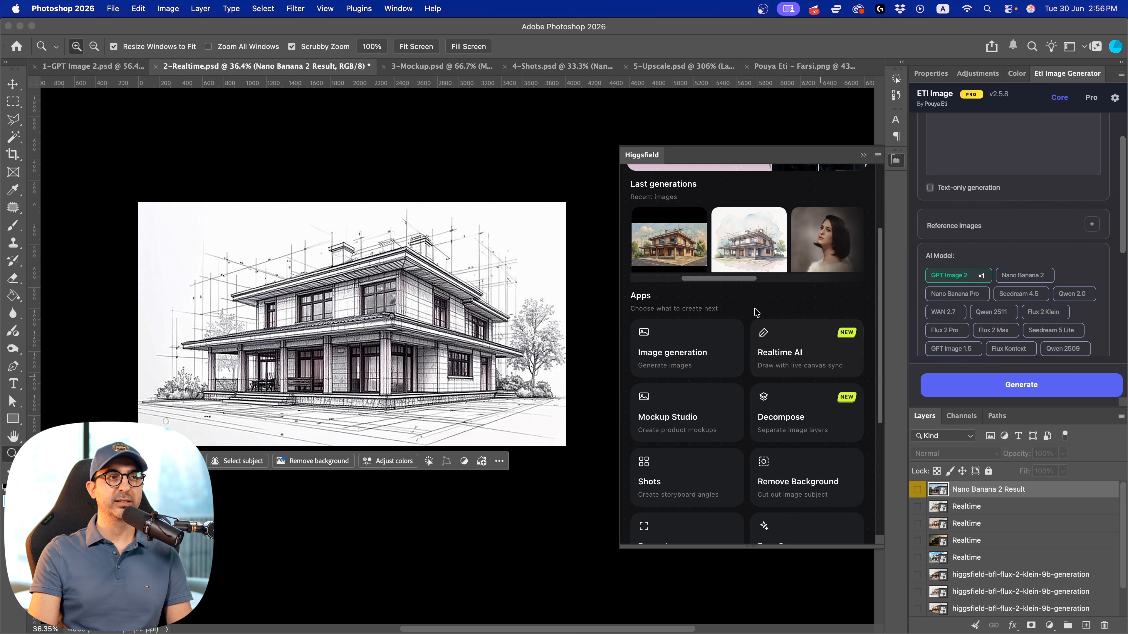
drag(730, 279, 703, 282)
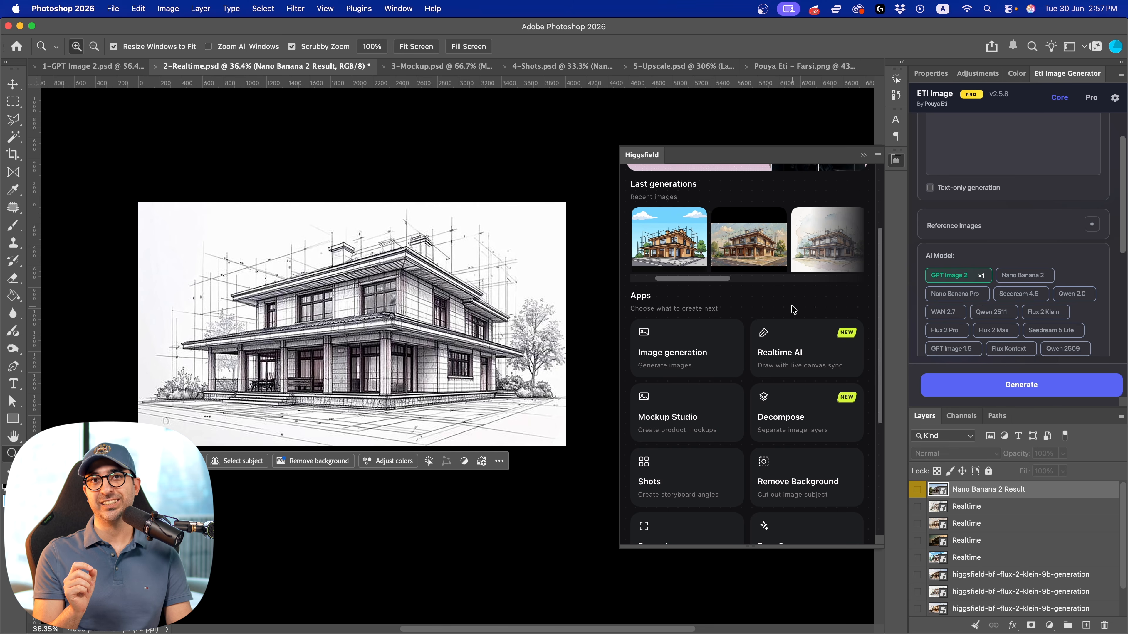
drag(685, 279, 686, 284)
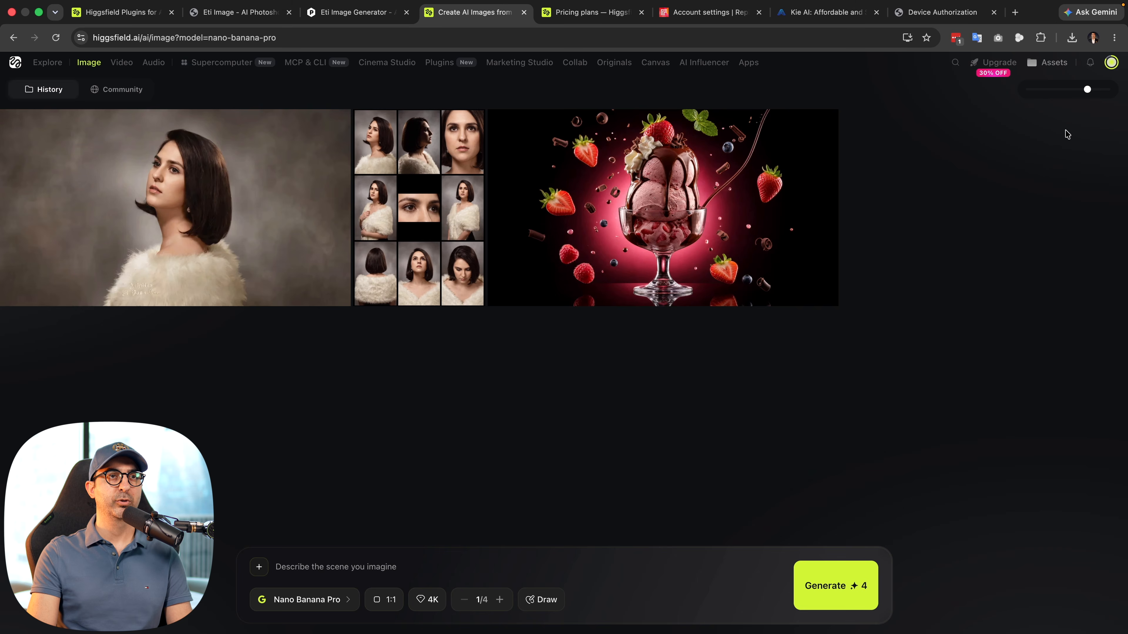
Reopen Realtime AI on the house sketch and change the style to Cinematic
click(1110, 63)
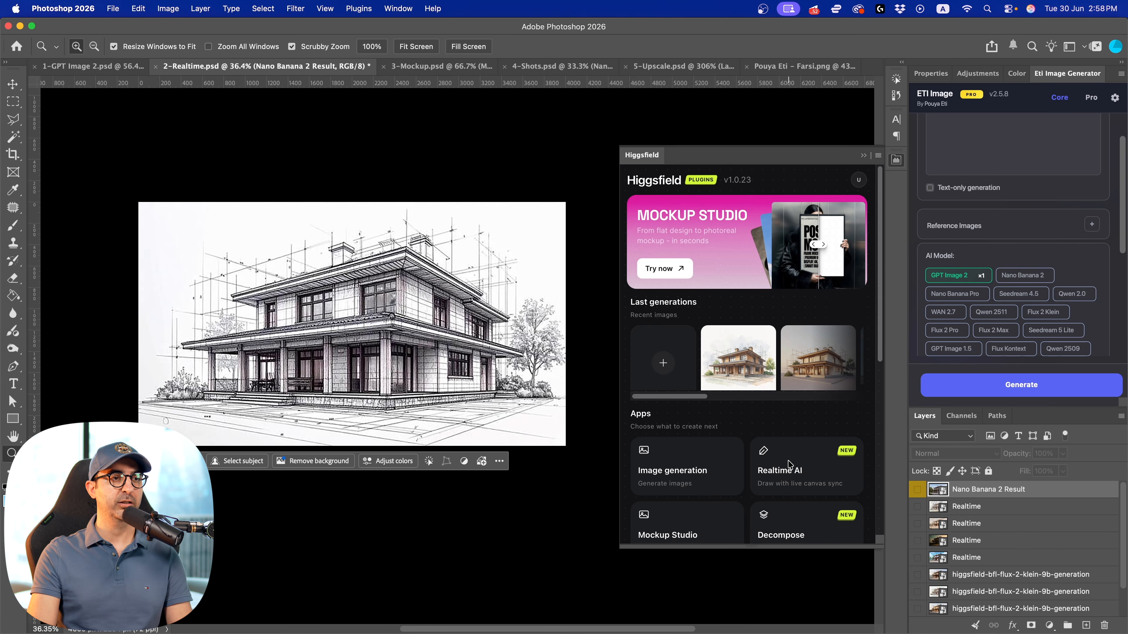
click(789, 464)
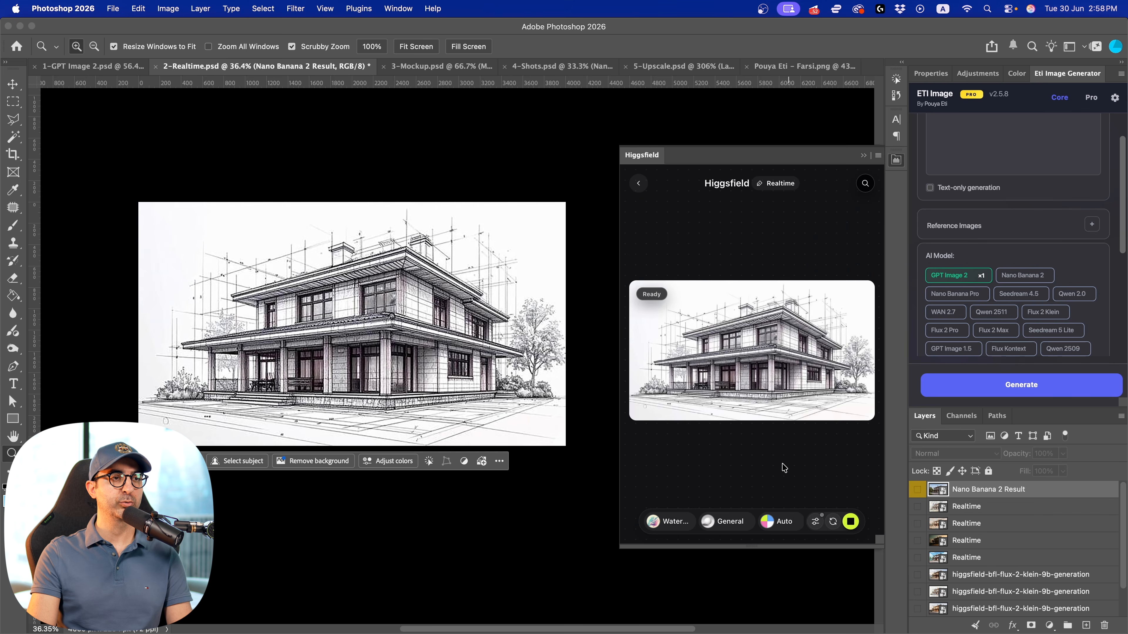
click(662, 521)
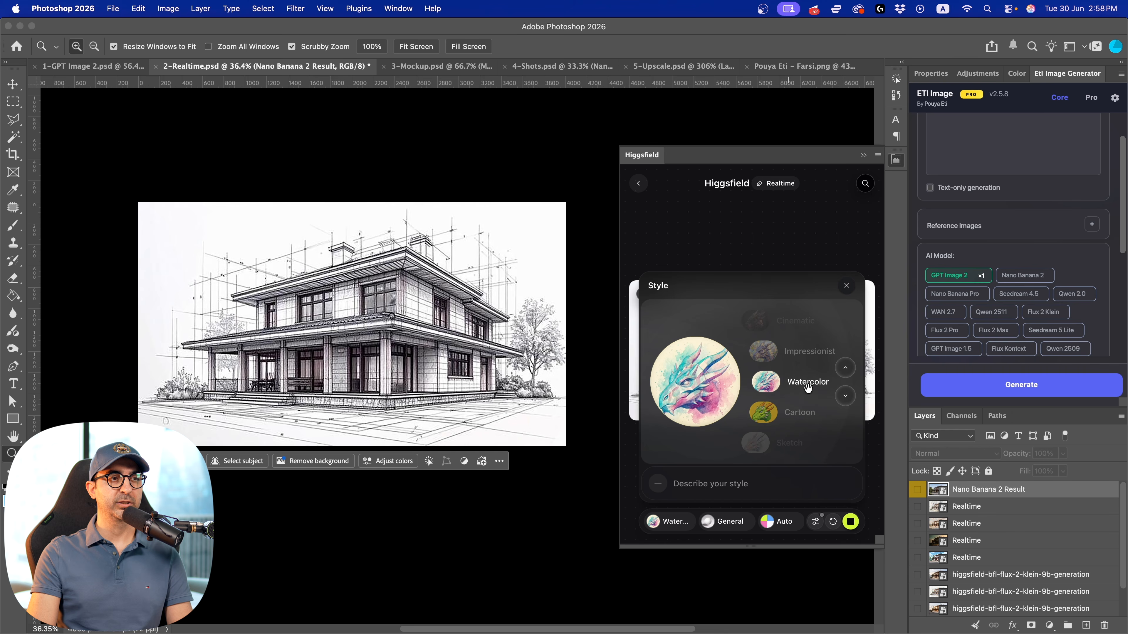
click(793, 359)
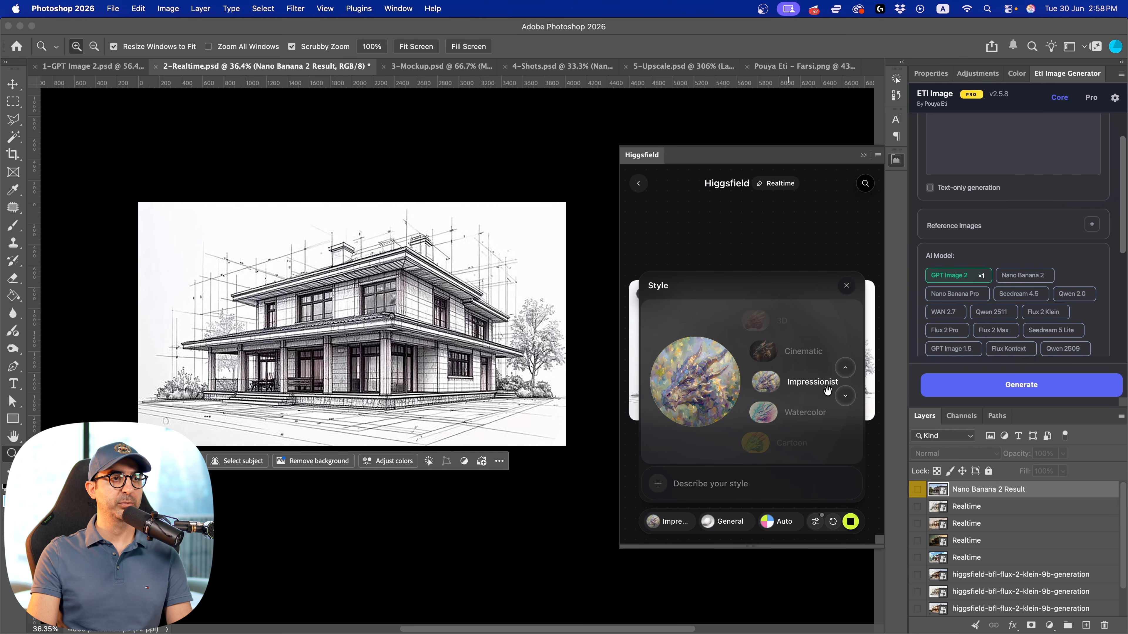
click(845, 369)
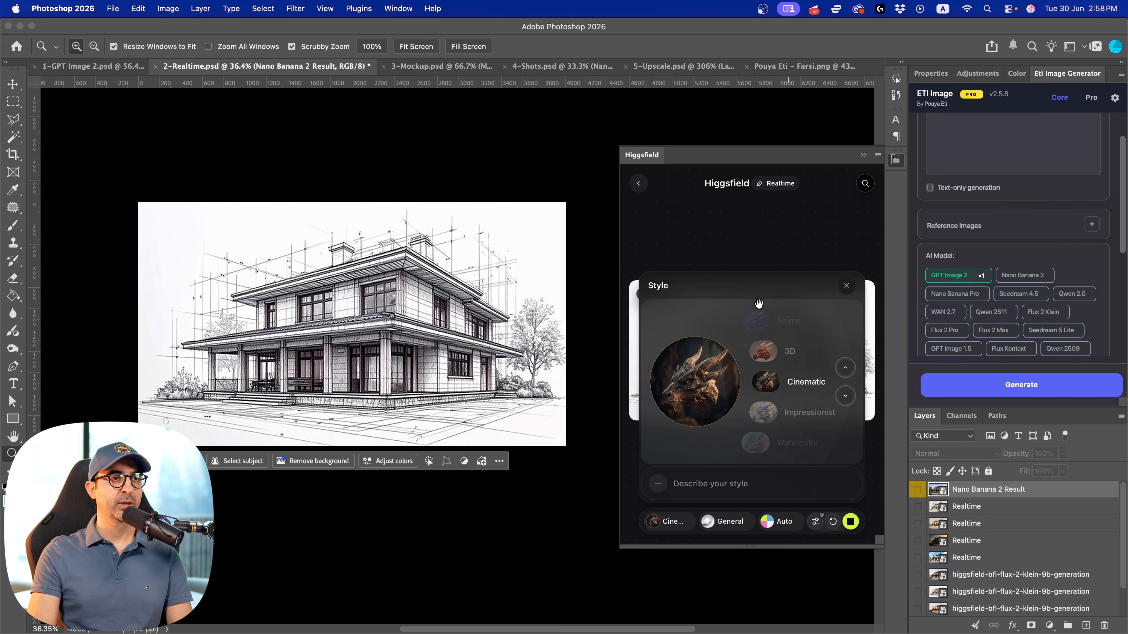
Try the Calm mood and the 3D style for the Realtime rendering of the house sketch
click(846, 285)
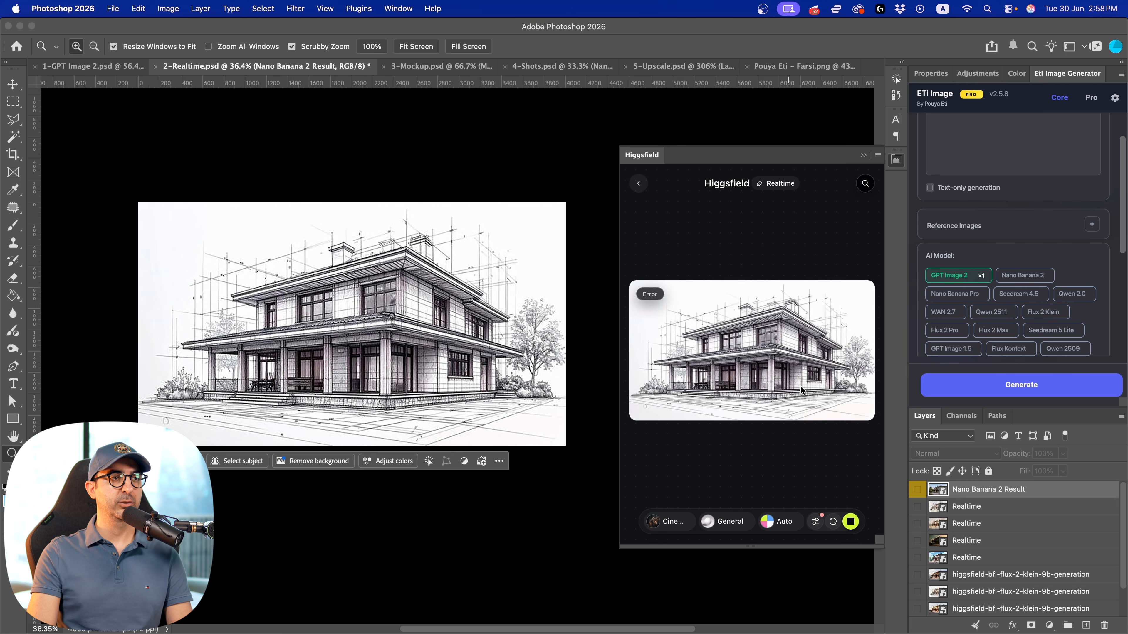
click(725, 523)
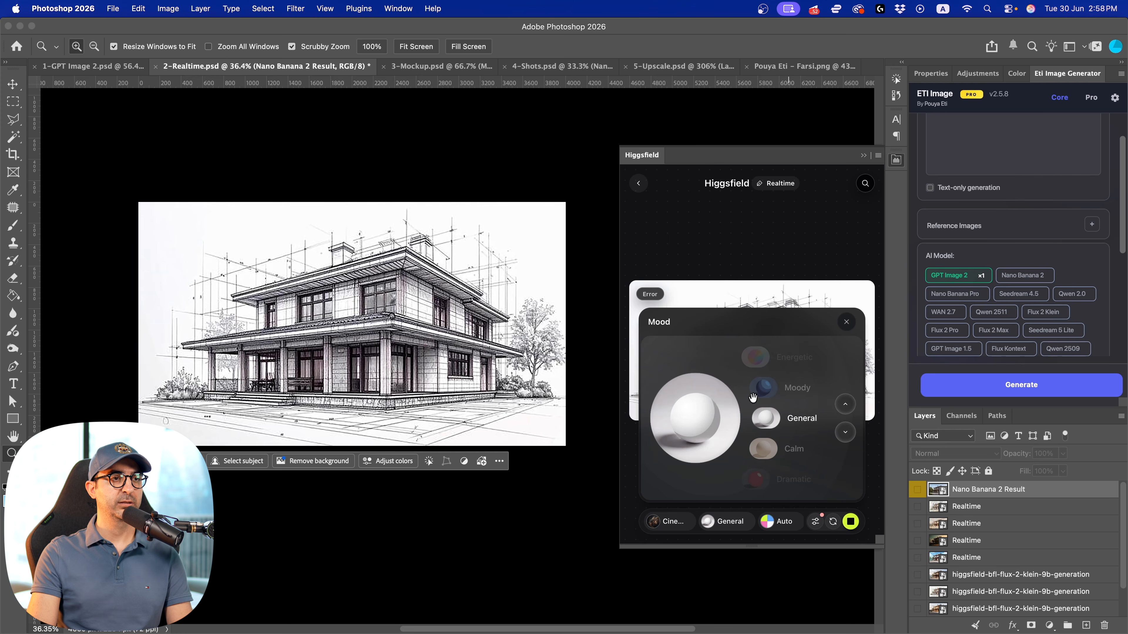
click(845, 405)
click(846, 433)
click(846, 434)
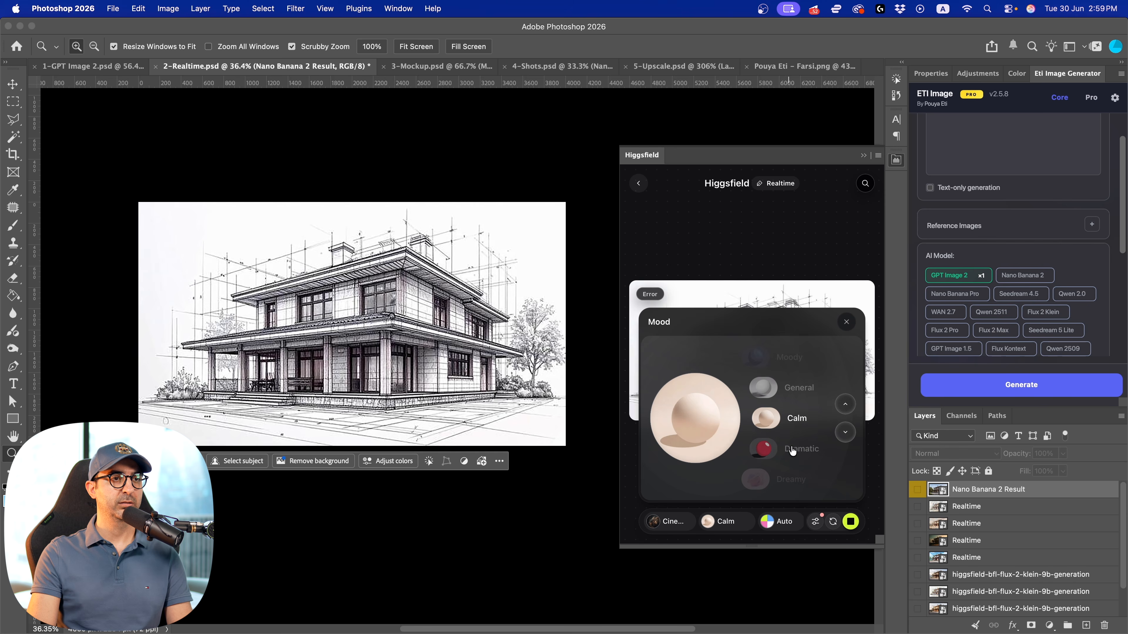
click(847, 322)
click(674, 527)
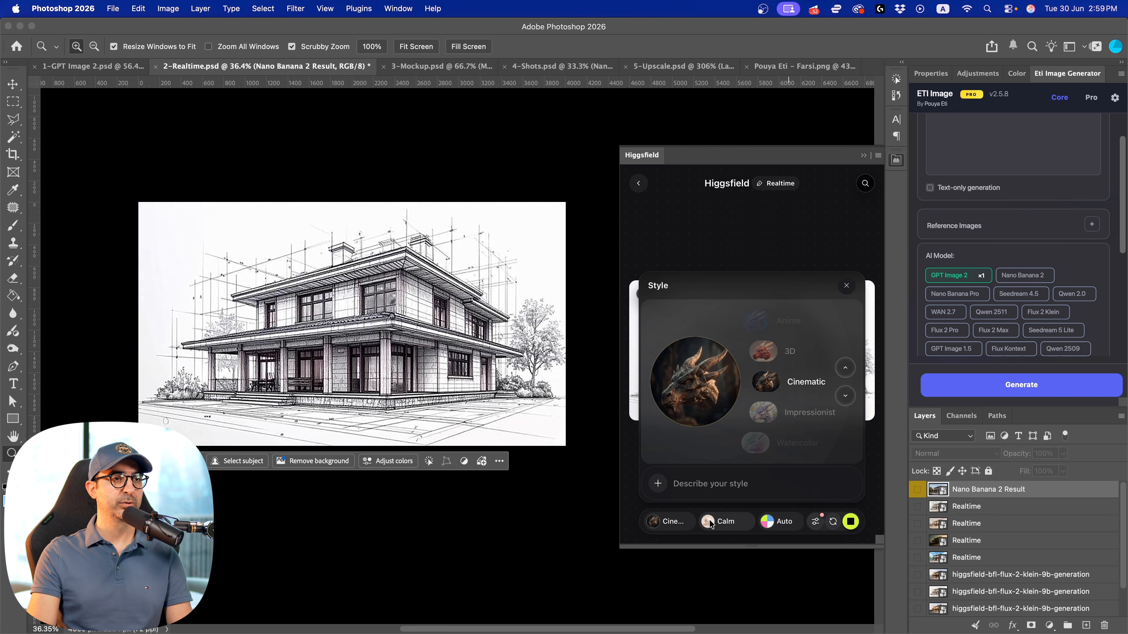
click(789, 359)
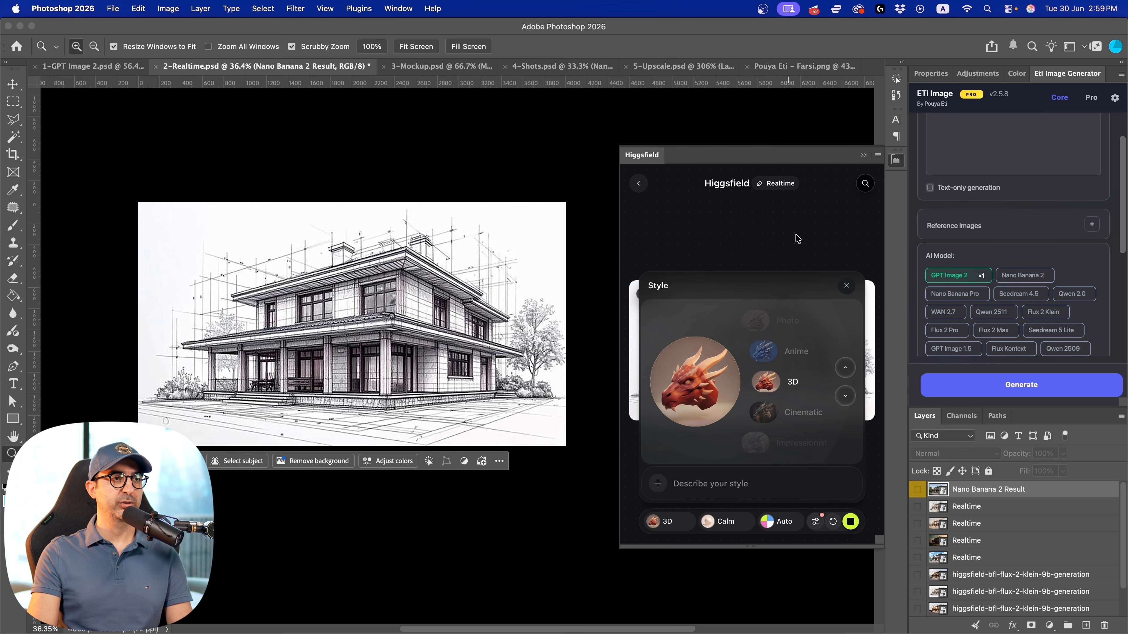
click(847, 285)
Restart Realtime AI on the house sketch from the Higgsfield home view and set the style to Anime
click(640, 186)
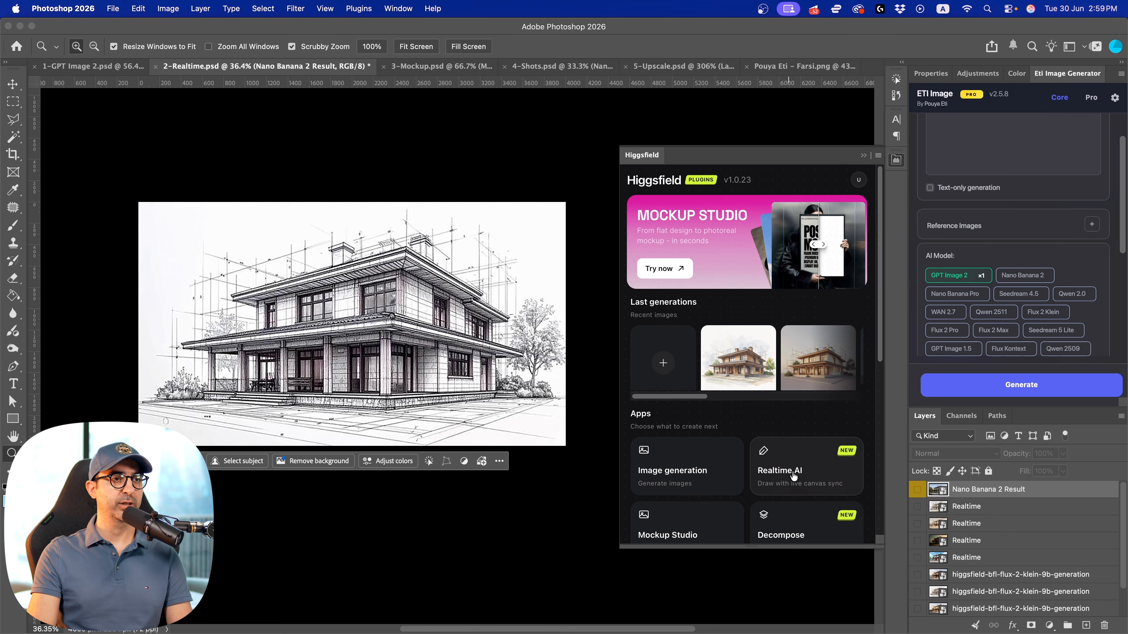
click(775, 463)
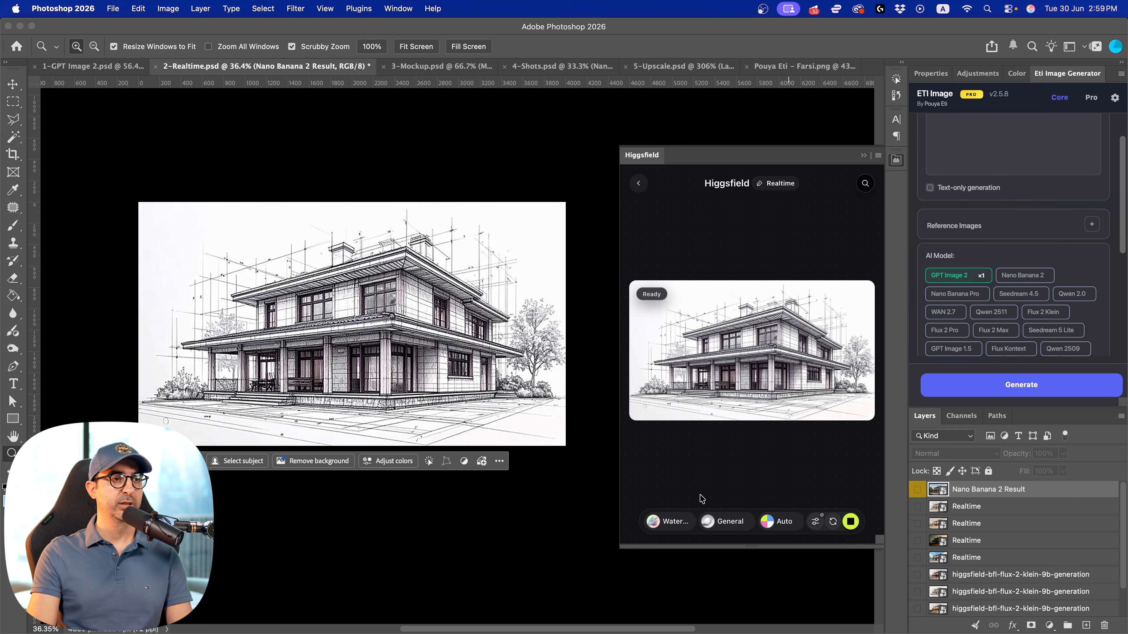
click(673, 522)
click(846, 368)
click(850, 373)
click(850, 373)
click(850, 373)
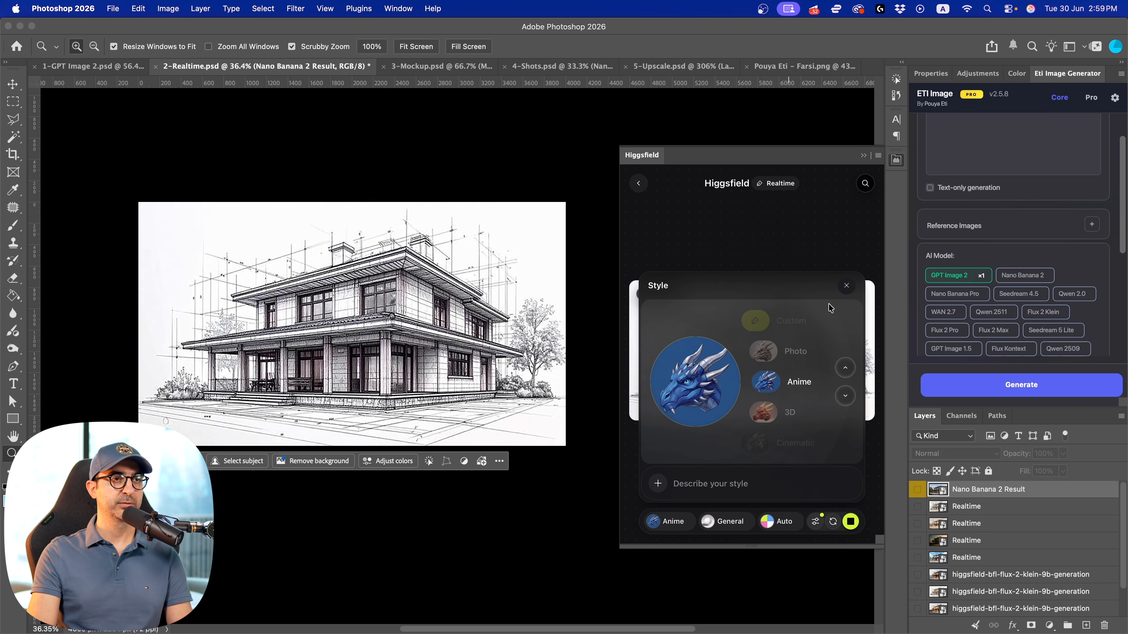
click(846, 284)
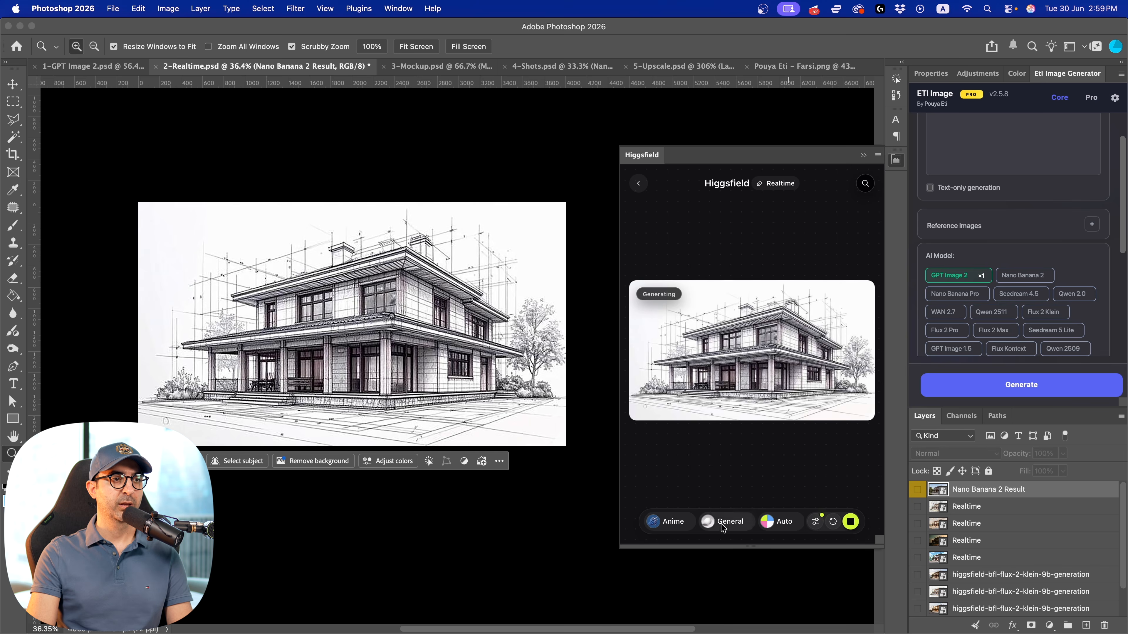
Set the mood of the Realtime house rendering to Dramatic
click(739, 519)
click(845, 433)
click(845, 434)
click(846, 433)
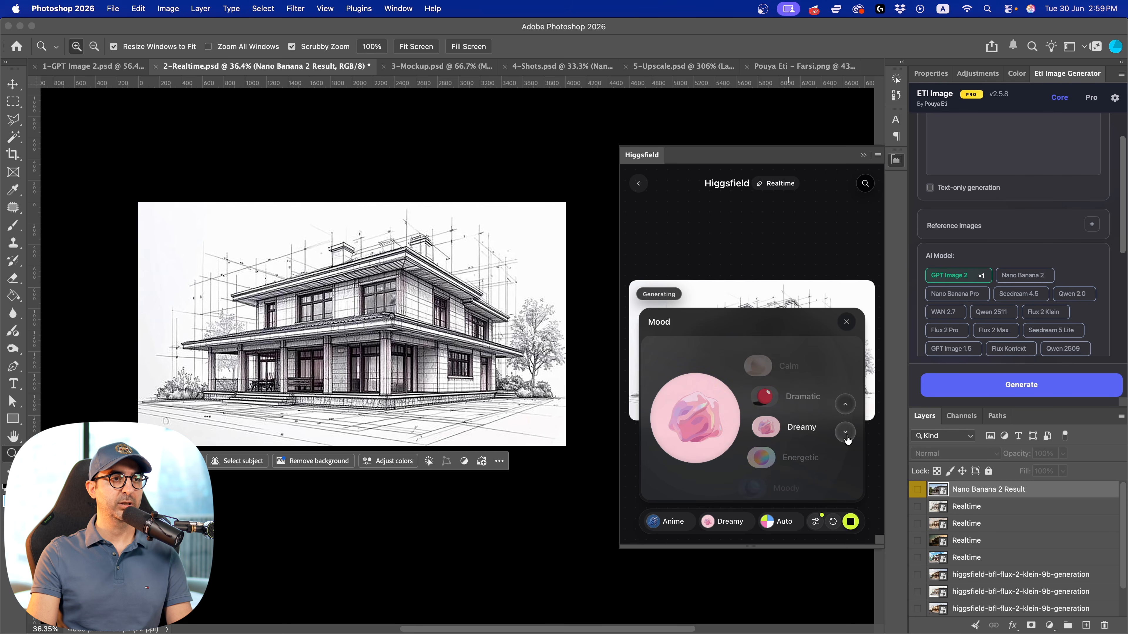
click(845, 405)
click(848, 323)
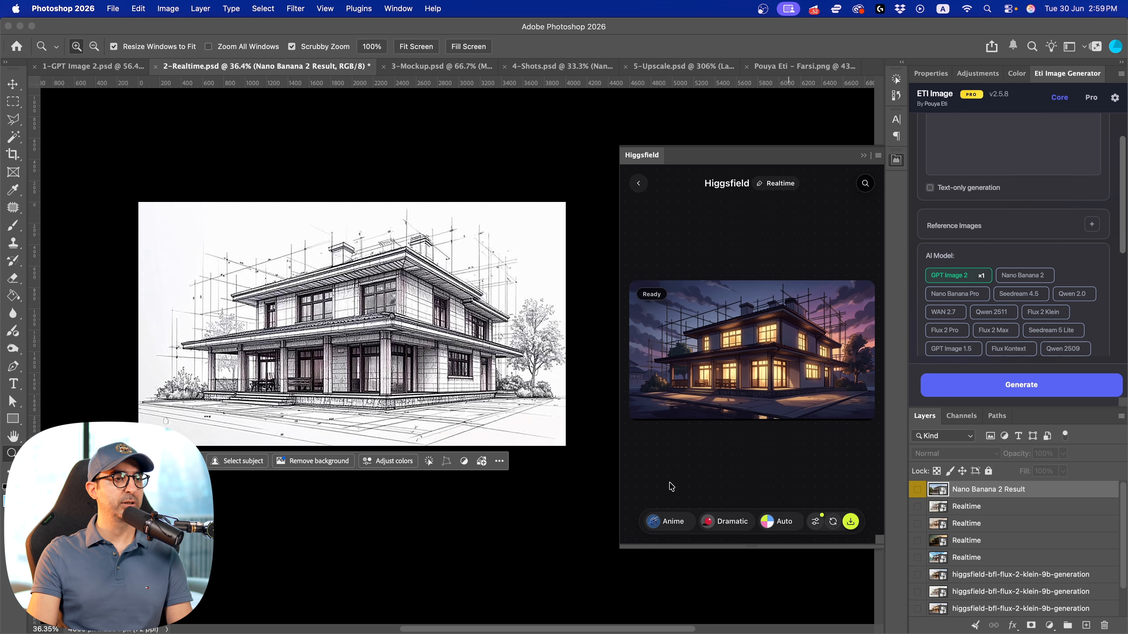
Switch to the Higgsfield website in the browser and open the account profile
key(ctrl+Left)
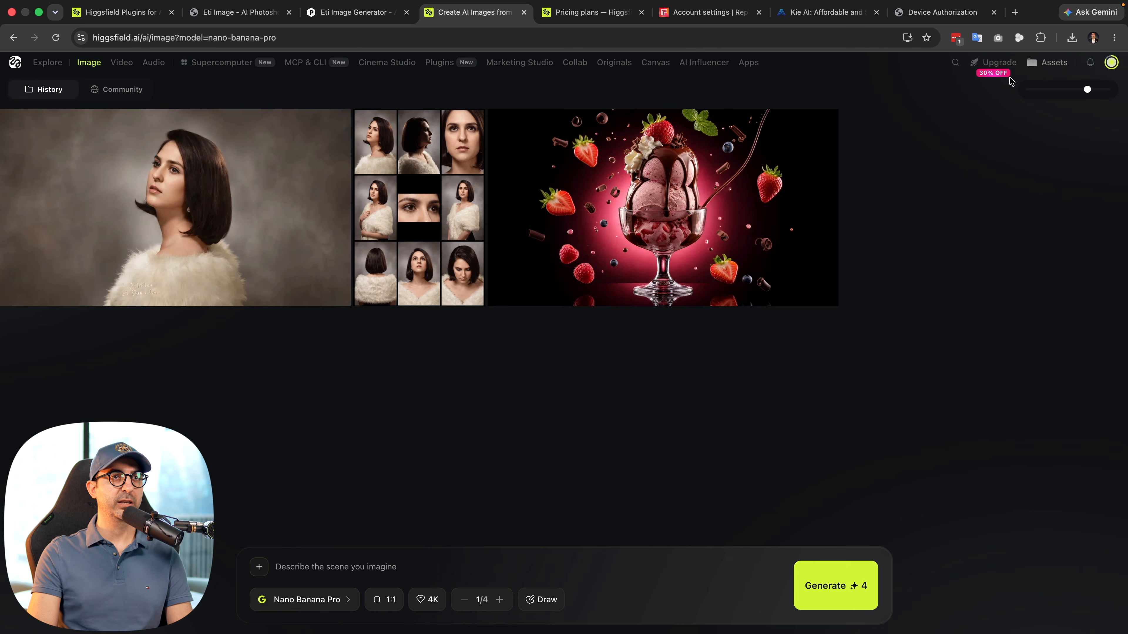
click(1109, 63)
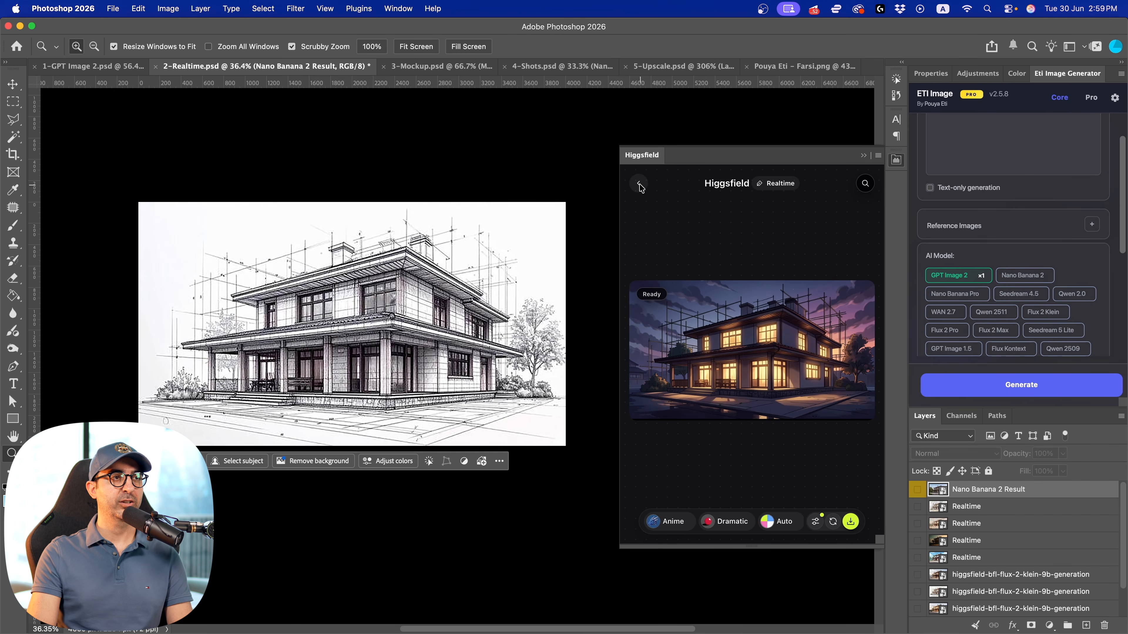
Return to the Higgsfield plugin's home view in Photoshop and browse the house images among the last generations
click(639, 184)
scroll(684, 403, right, 5)
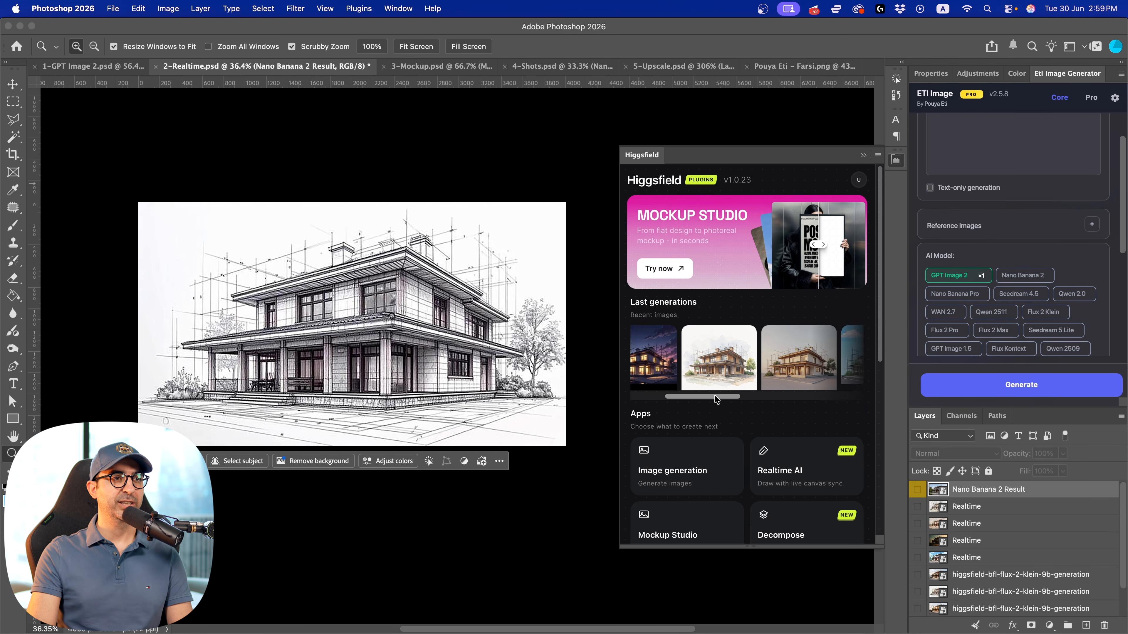
scroll(688, 403, left, 4)
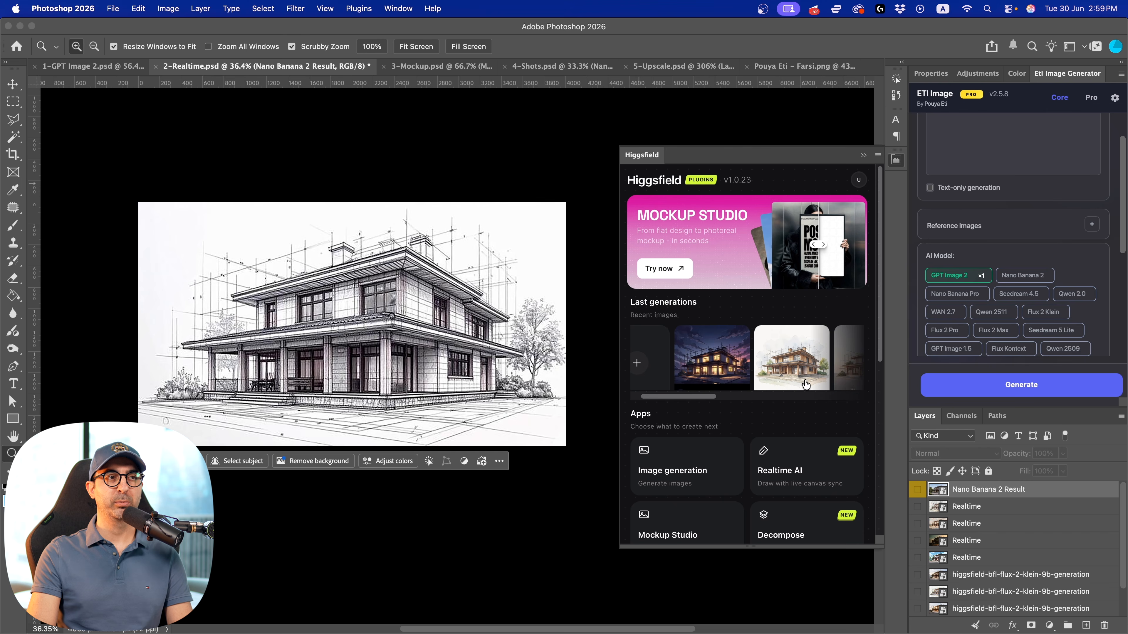
scroll(695, 402, right, 3)
scroll(698, 402, left, 4)
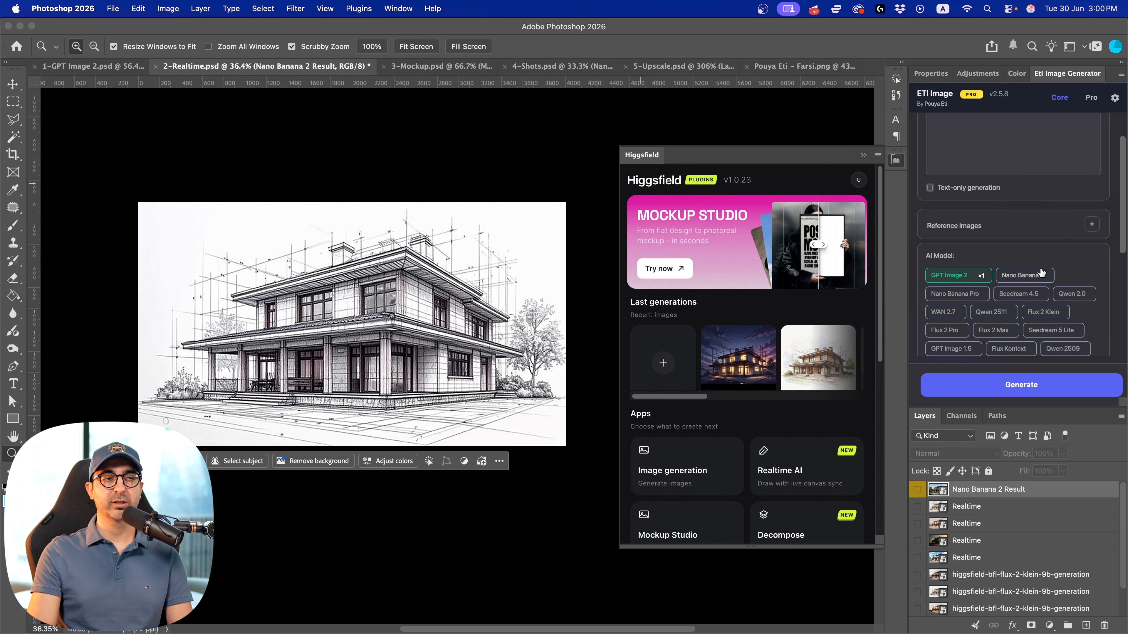
Load the prompt "make this sketch a realistic photo" from Eti Image's prompt history and select the Nano Banana 2 model
scroll(1035, 270, up, 2)
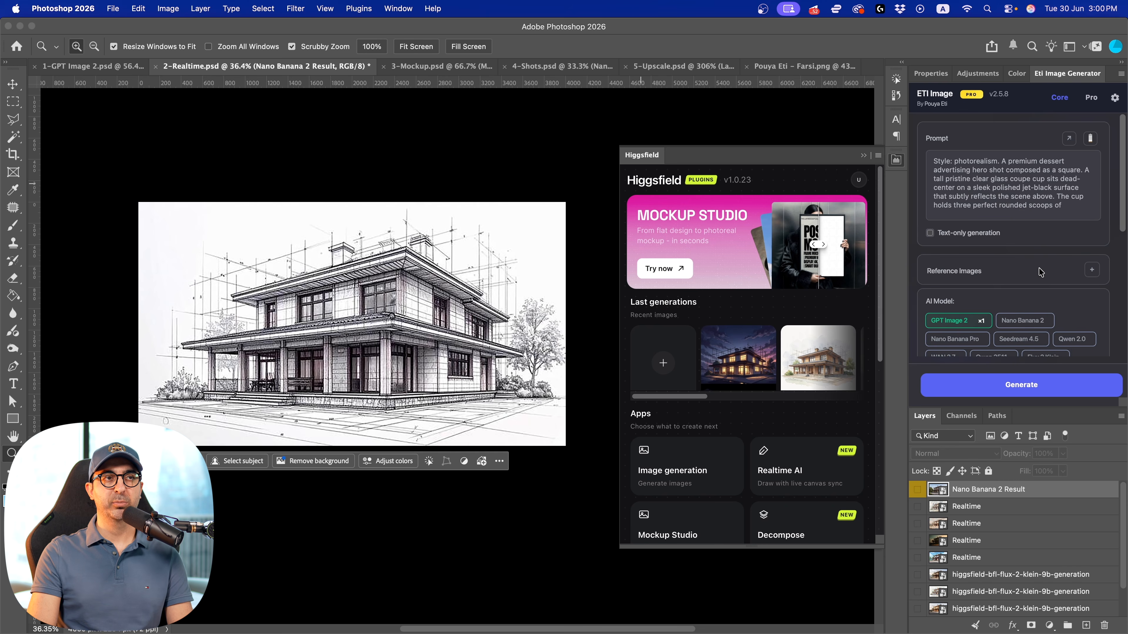
click(1090, 138)
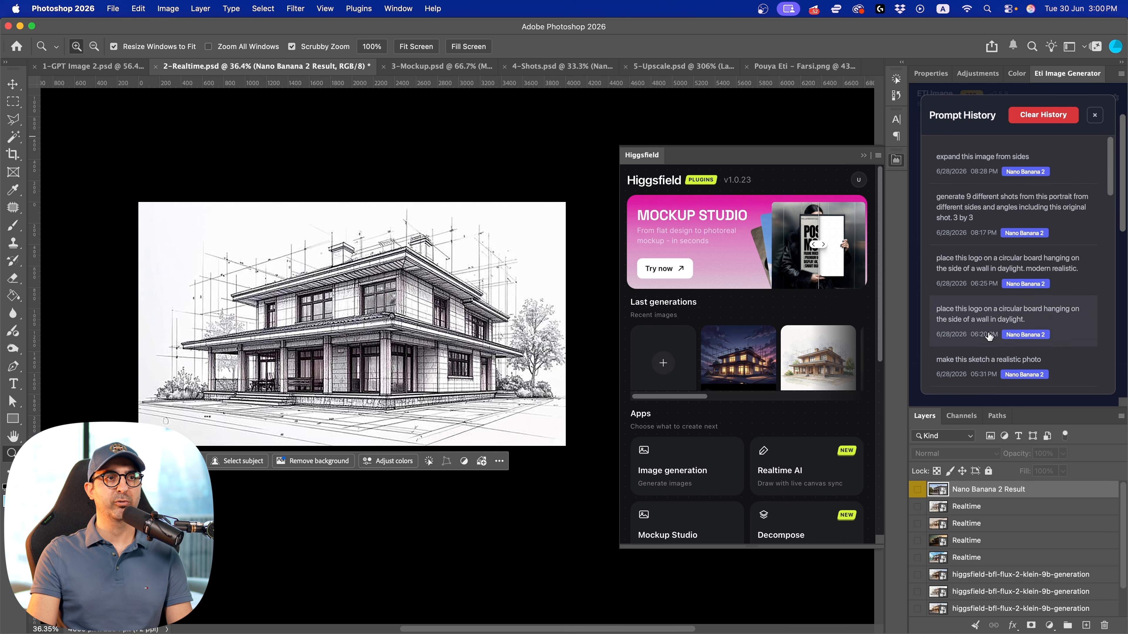
click(988, 360)
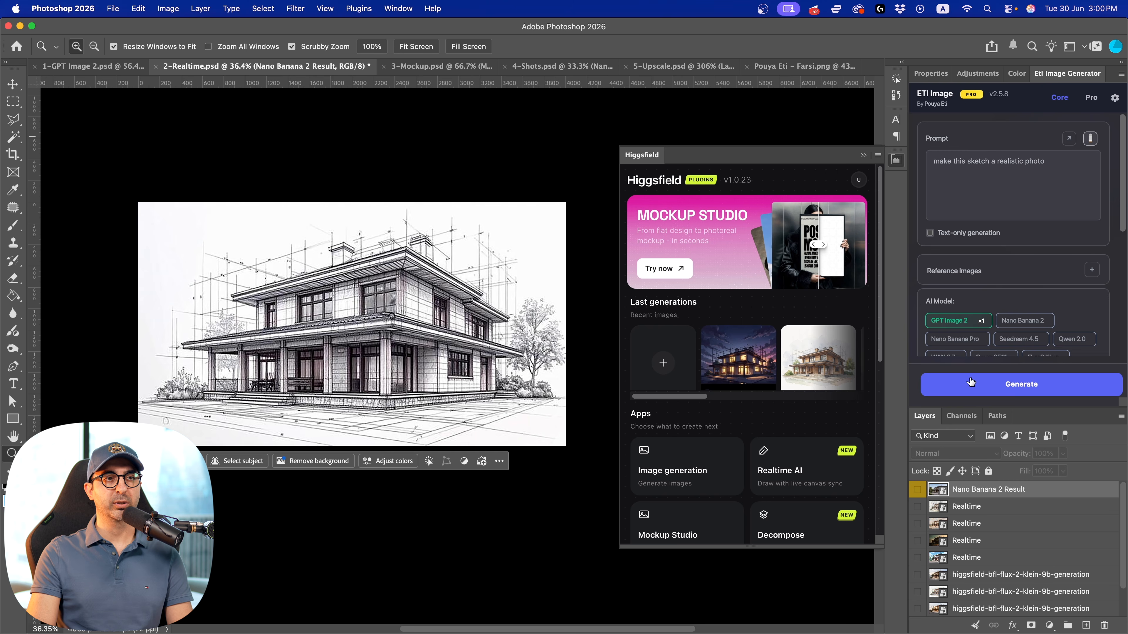
click(1005, 321)
Review the Nano Banana 2 settings and show the Nano Banana 2 Result layer over the house sketch
scroll(999, 331, down, 5)
scroll(994, 338, down, 3)
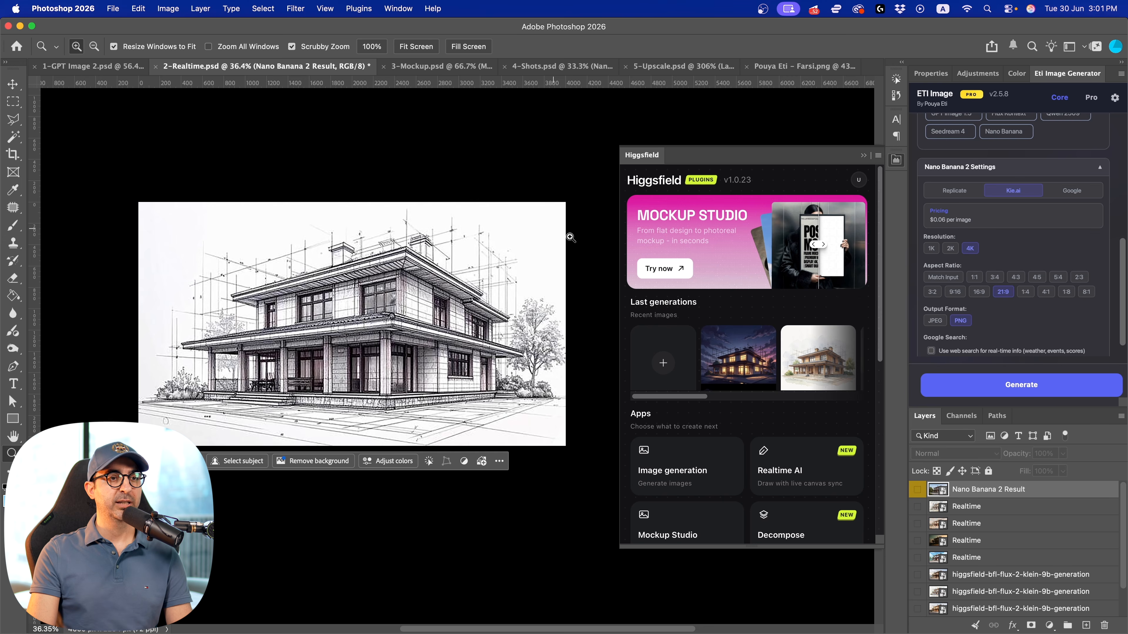
click(917, 491)
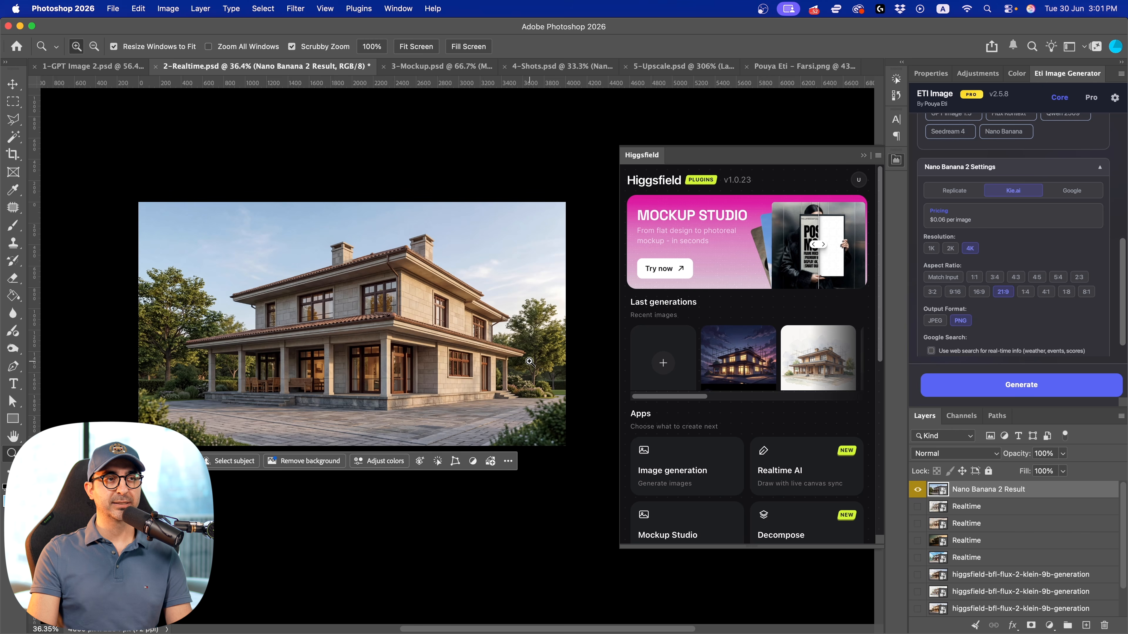
Open Higgsfield's Mockup Studio and browse its mockup templates, including the circular wall sign
scroll(728, 462, down, 5)
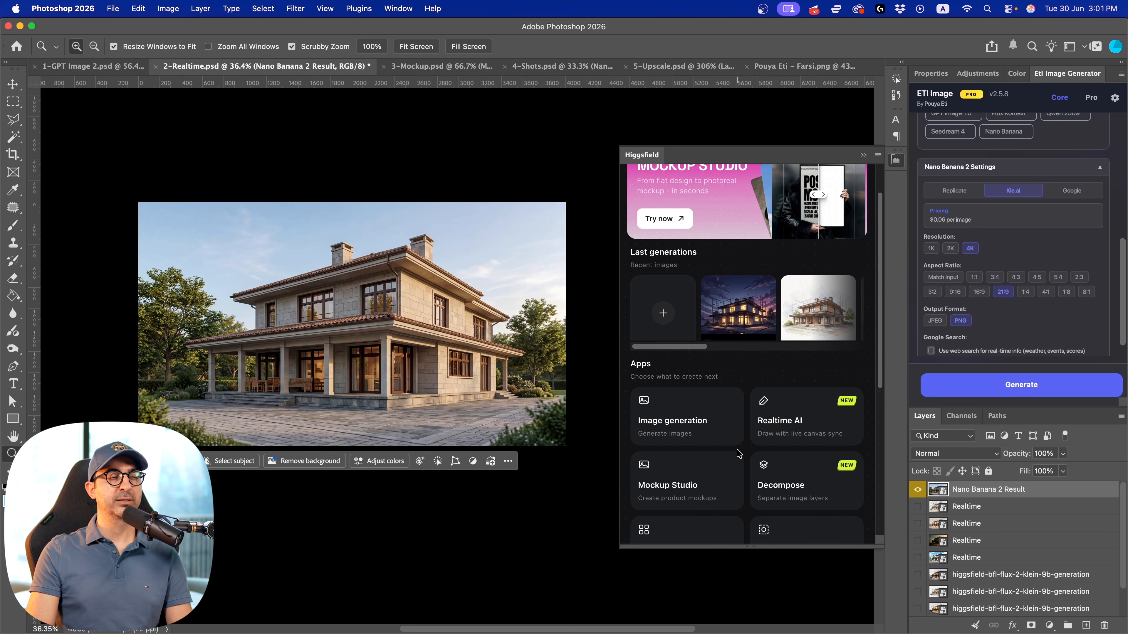
click(674, 341)
scroll(744, 272, down, 3)
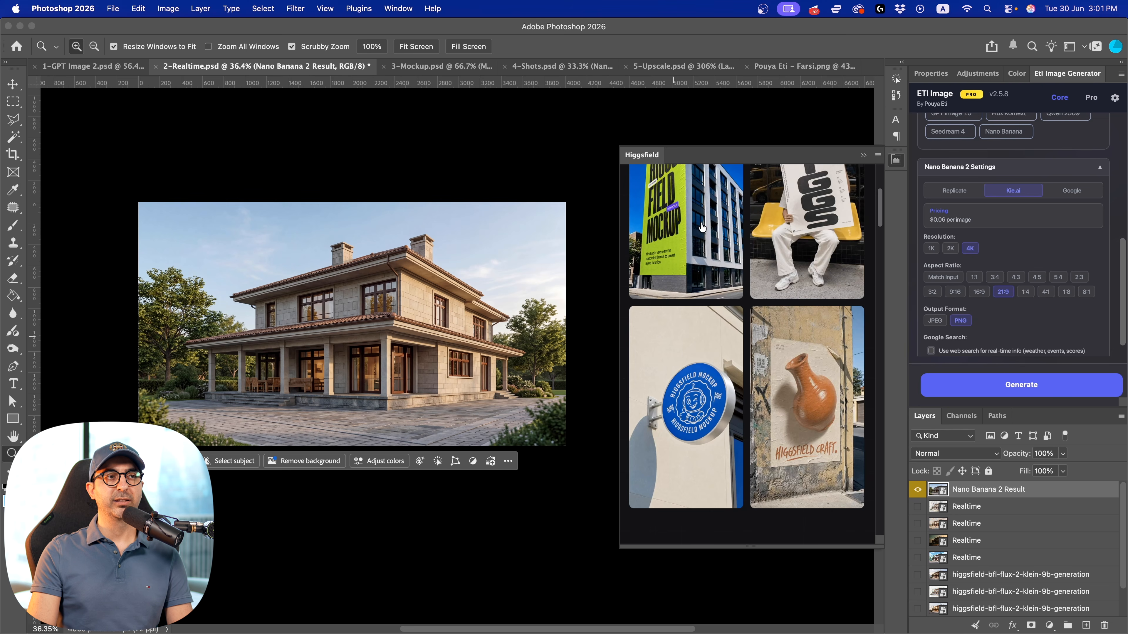
scroll(758, 423, down, 8)
scroll(758, 420, up, 8)
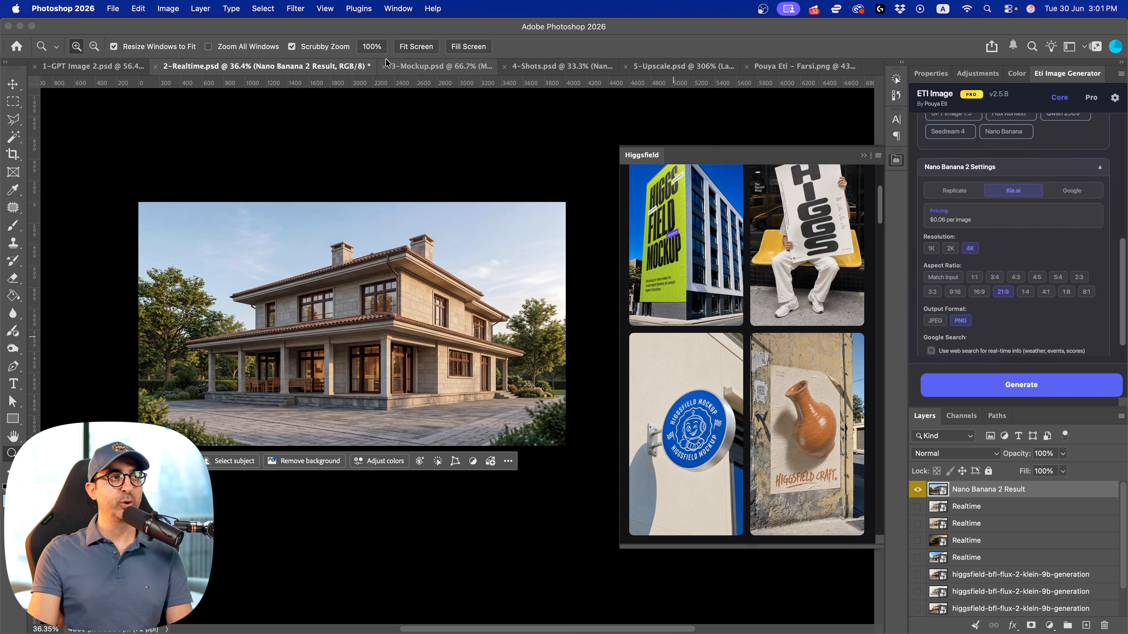
In 3-Mockup.psd, toggle the Nano Banana 2 Result layer to compare it with the Mockup-Studio sign
click(411, 68)
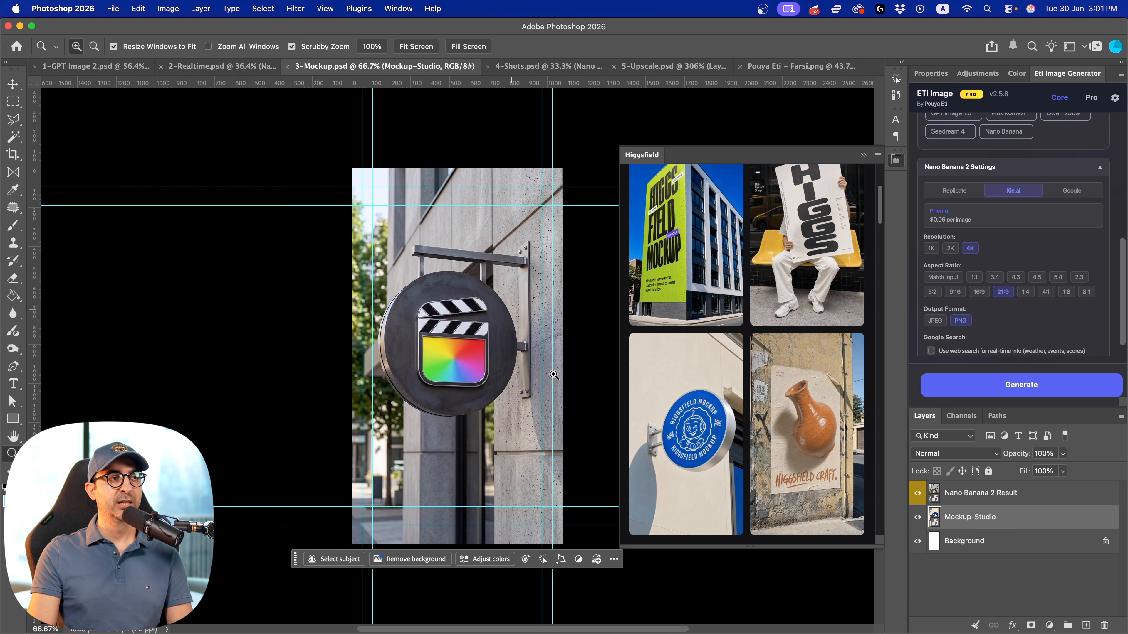
click(918, 493)
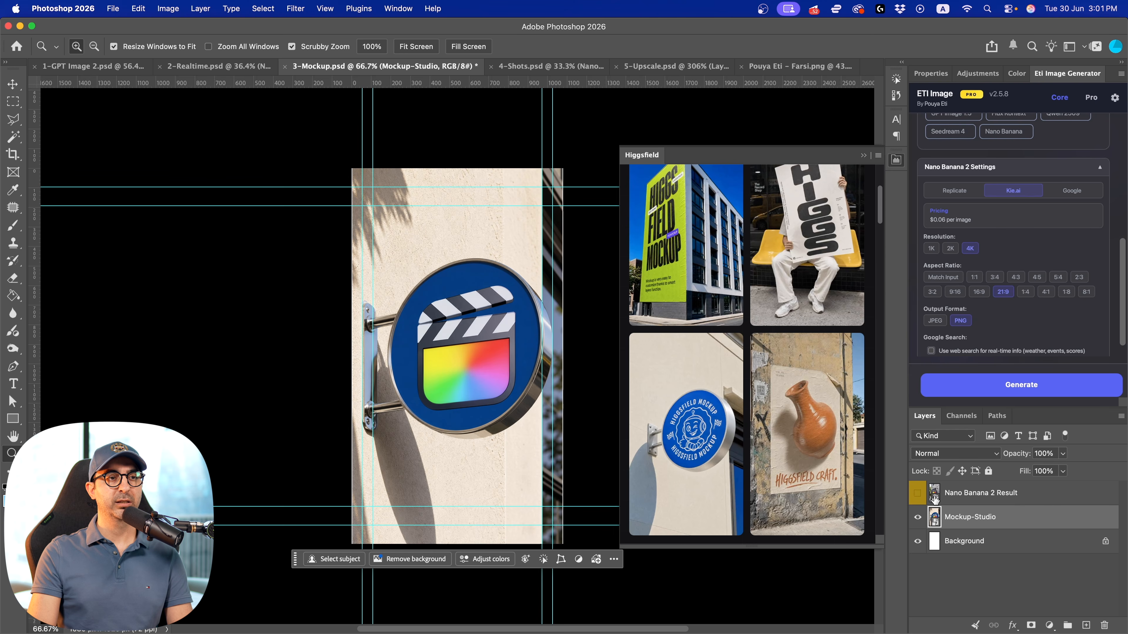
click(917, 493)
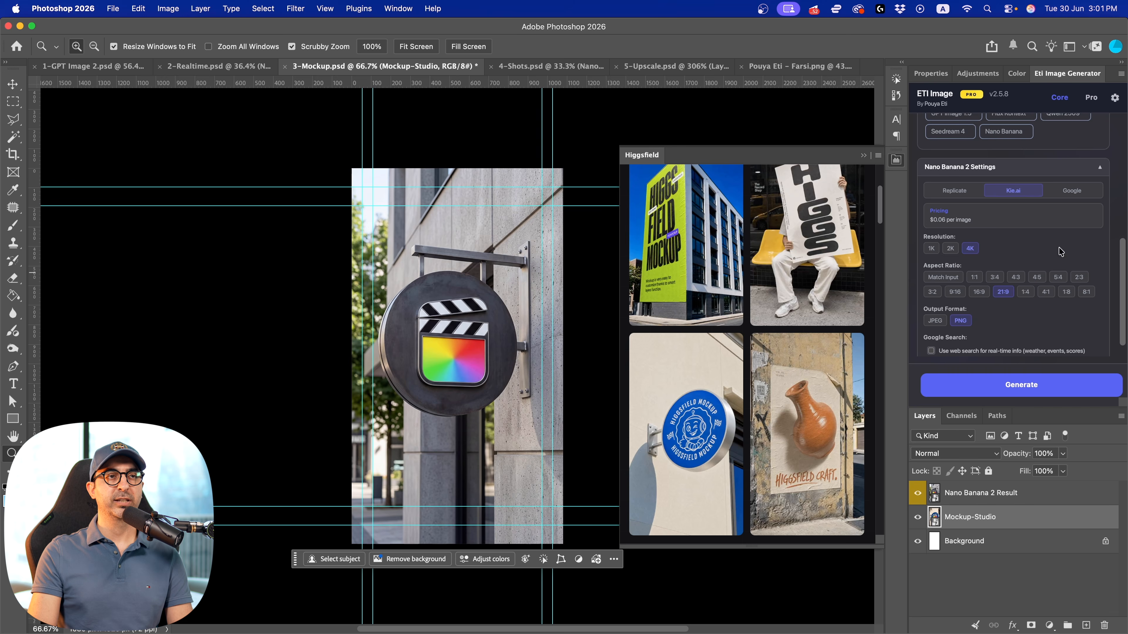
Load the prompt "place this logo on a circular board hanging on the side of a wall in daylight. modern realistic." from Eti Image's prompt history
scroll(1074, 228, up, 8)
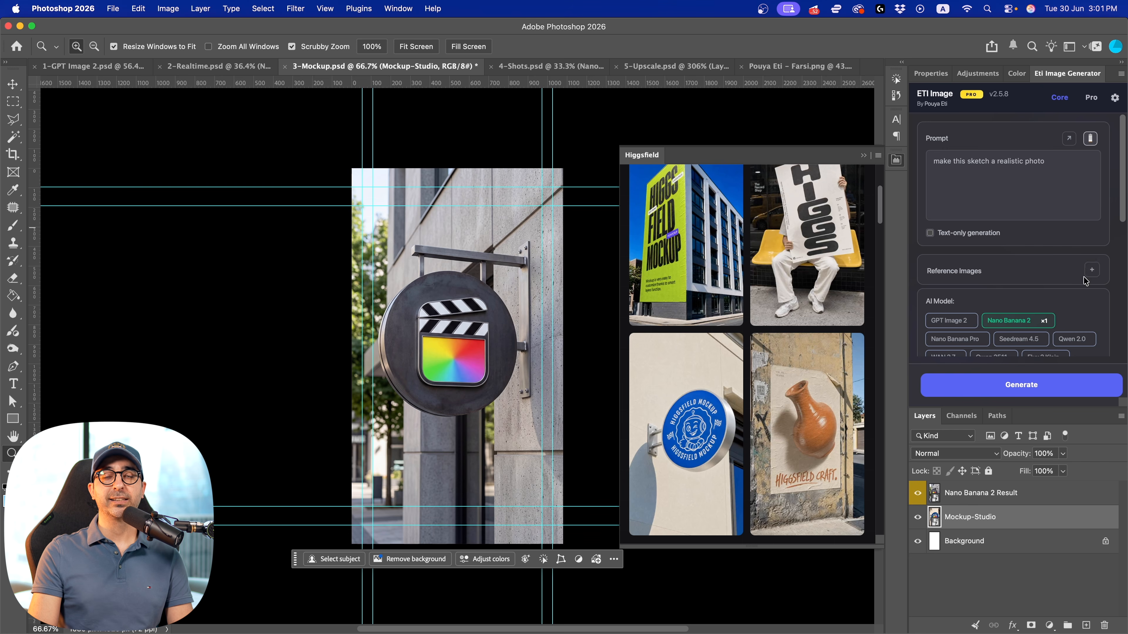
click(1089, 141)
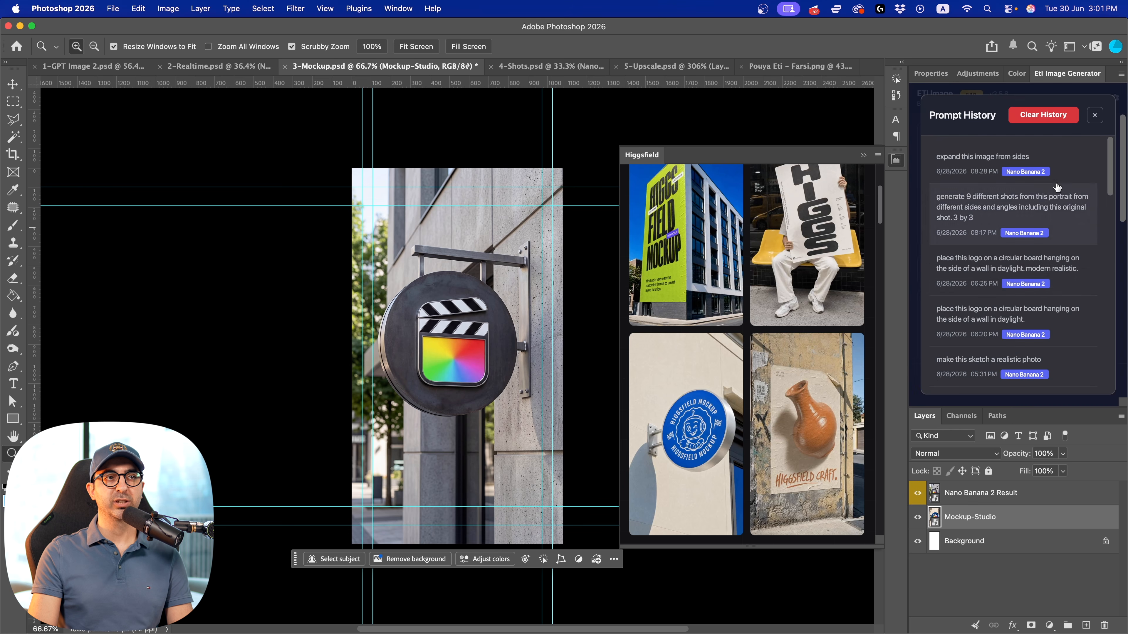
click(976, 274)
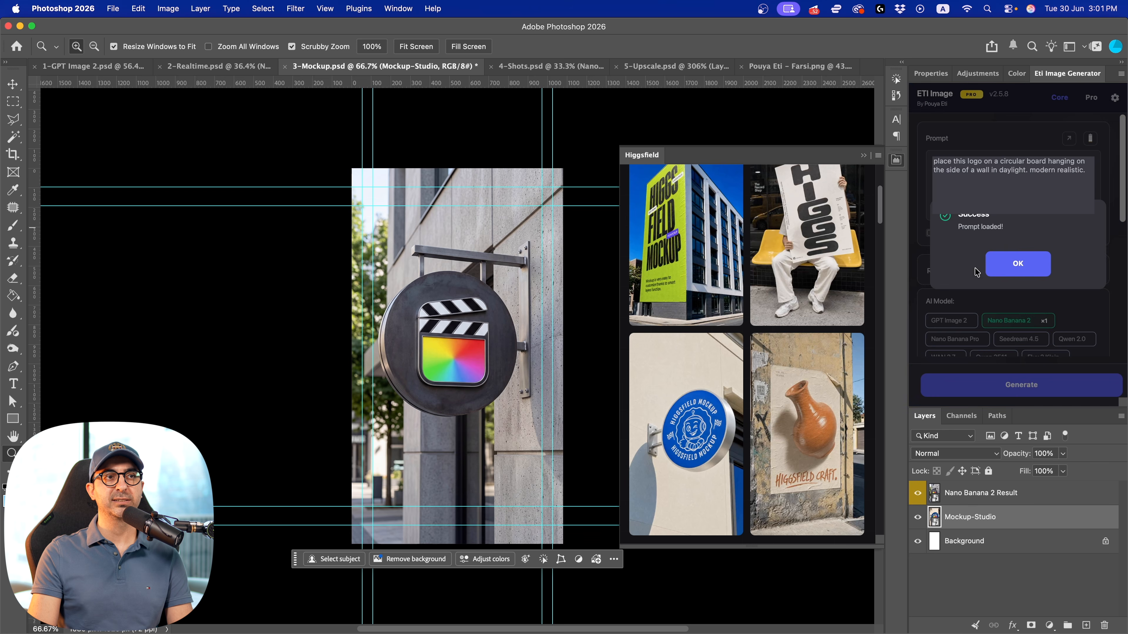
click(1018, 269)
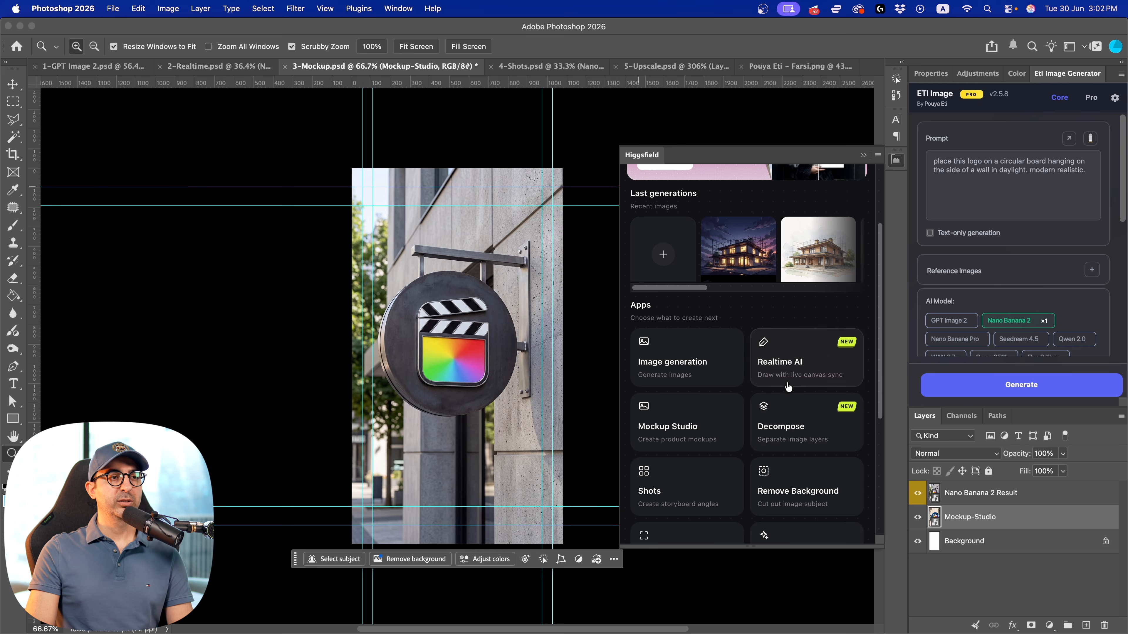
Open Higgsfield's Decompose app, load the "AI Thumbnail Maker" image and generate its separate layers
scroll(788, 387, down, 3)
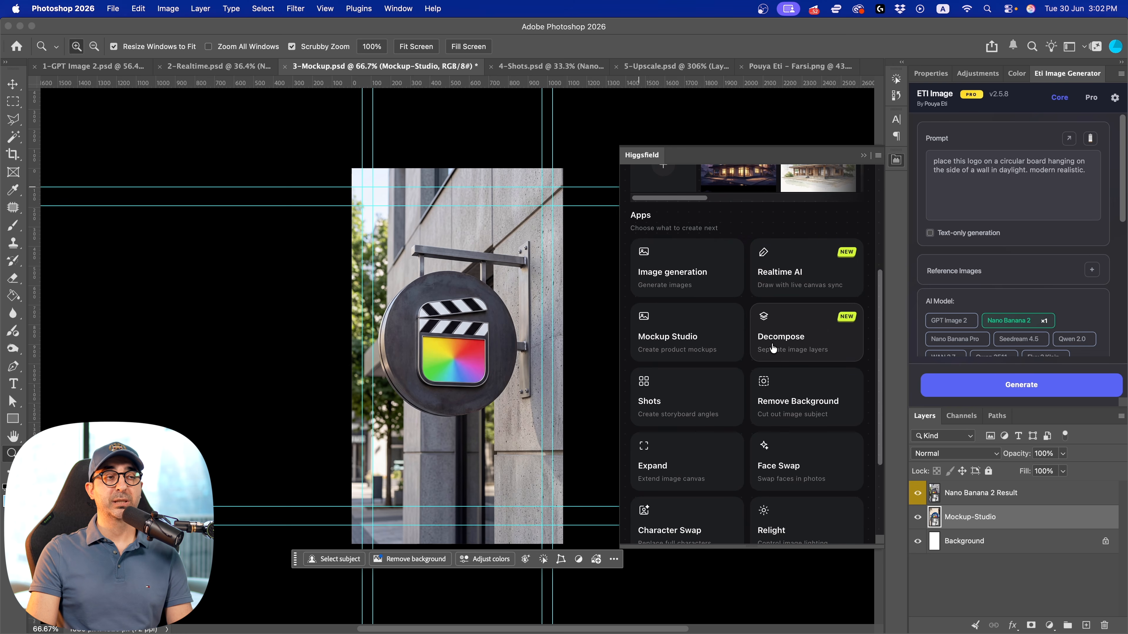
click(773, 348)
click(733, 308)
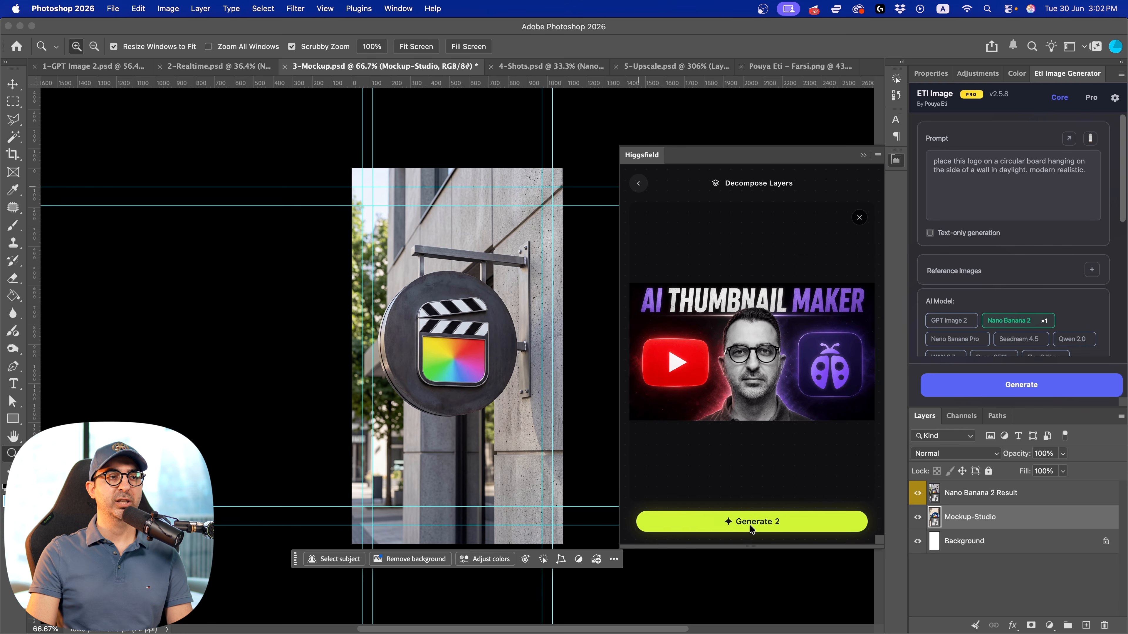
click(750, 525)
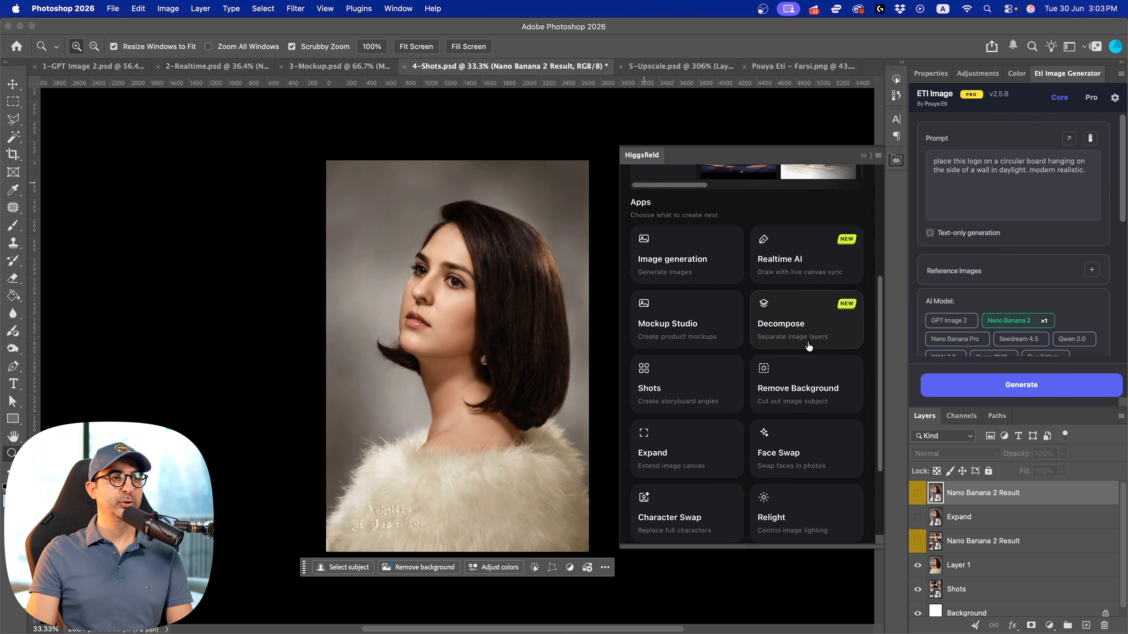
Open Higgsfield's Shots app for the portrait in 4-Shots.psd
click(676, 390)
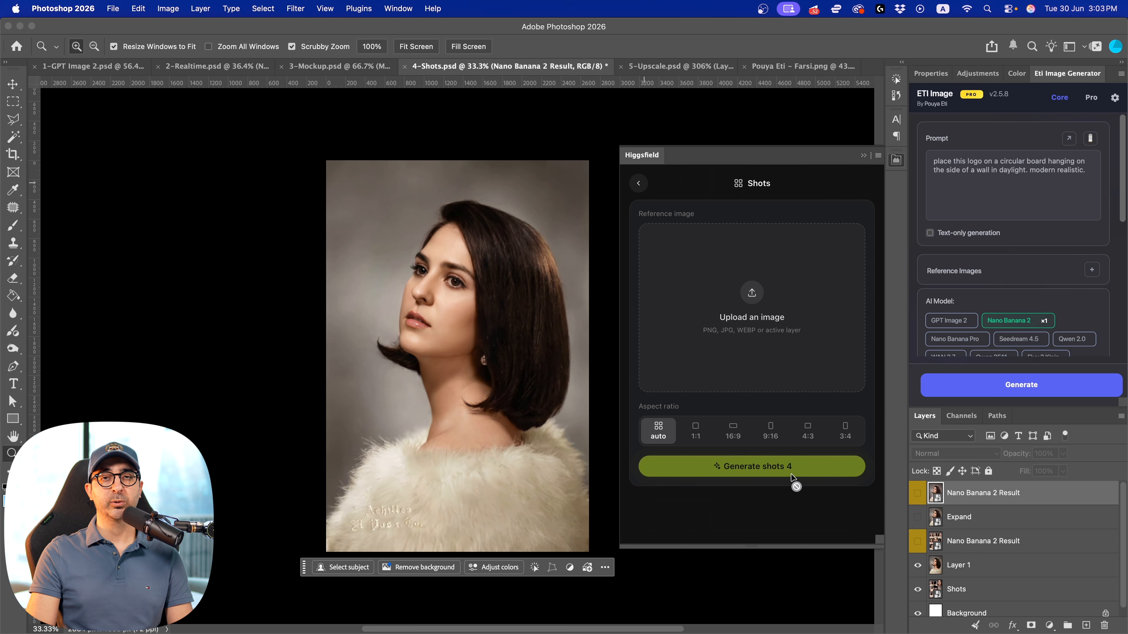
Hide Layer 1 and inspect the grid of portrait angles on the Shots layer up close
click(918, 566)
drag(361, 226, 413, 178)
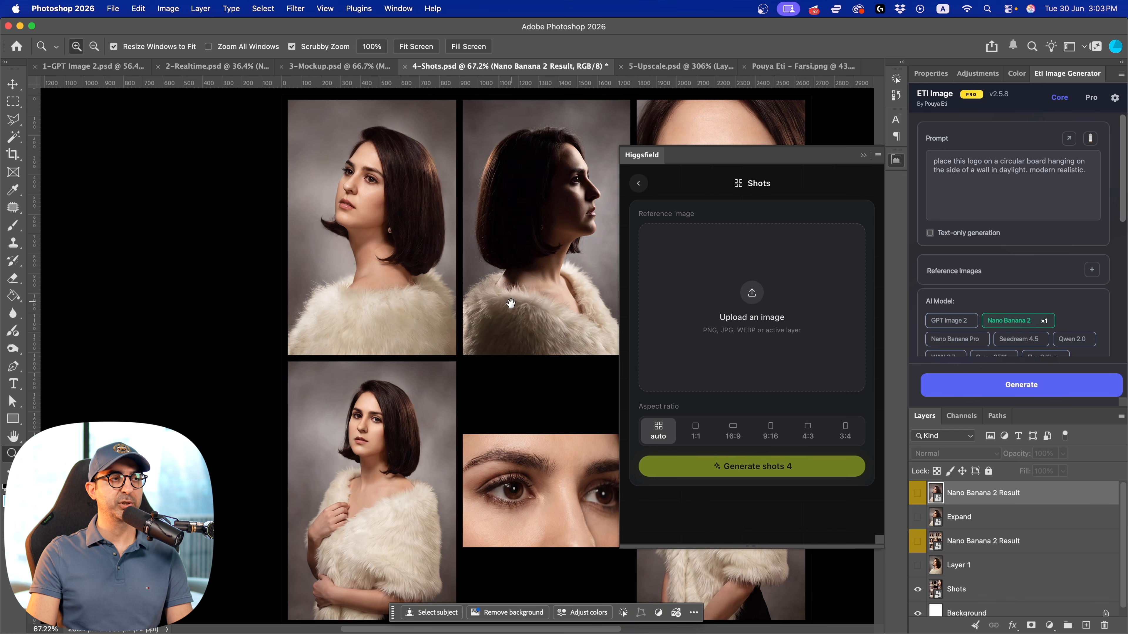
drag(510, 303, 287, 216)
mouse_move(394, 210)
mouse_down()
mouse_move(356, 196)
mouse_move(405, 224)
mouse_up()
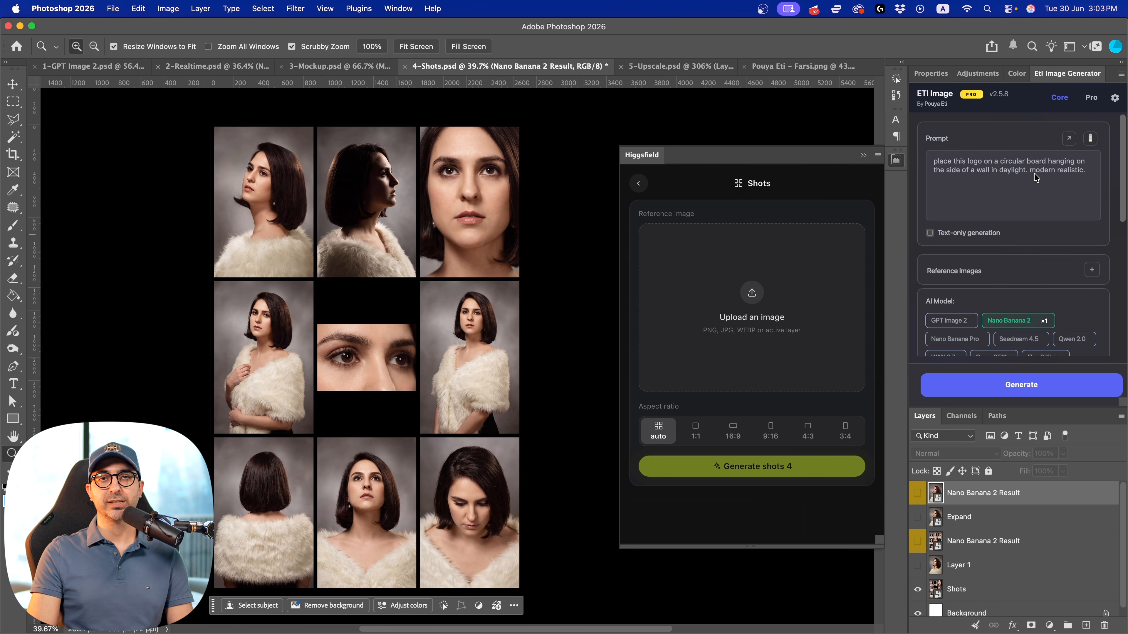
Load Eti Image's saved prompt "generate 9 different shots from this portrait from different sides and angles including this original shot. 3 by 3" and show its result layer
click(1090, 138)
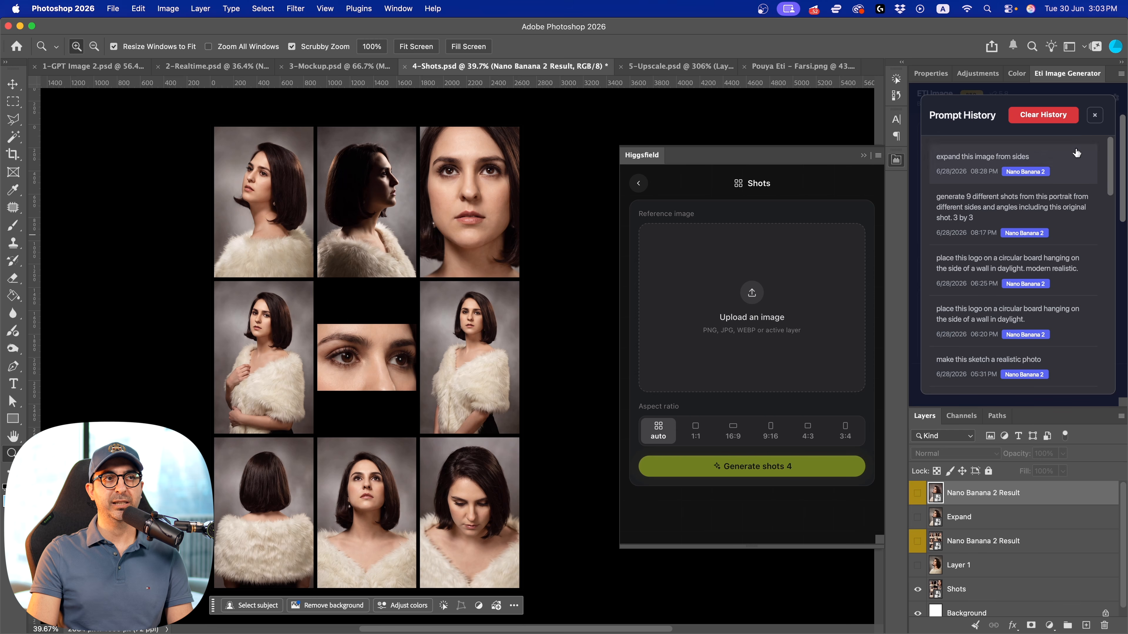
click(968, 212)
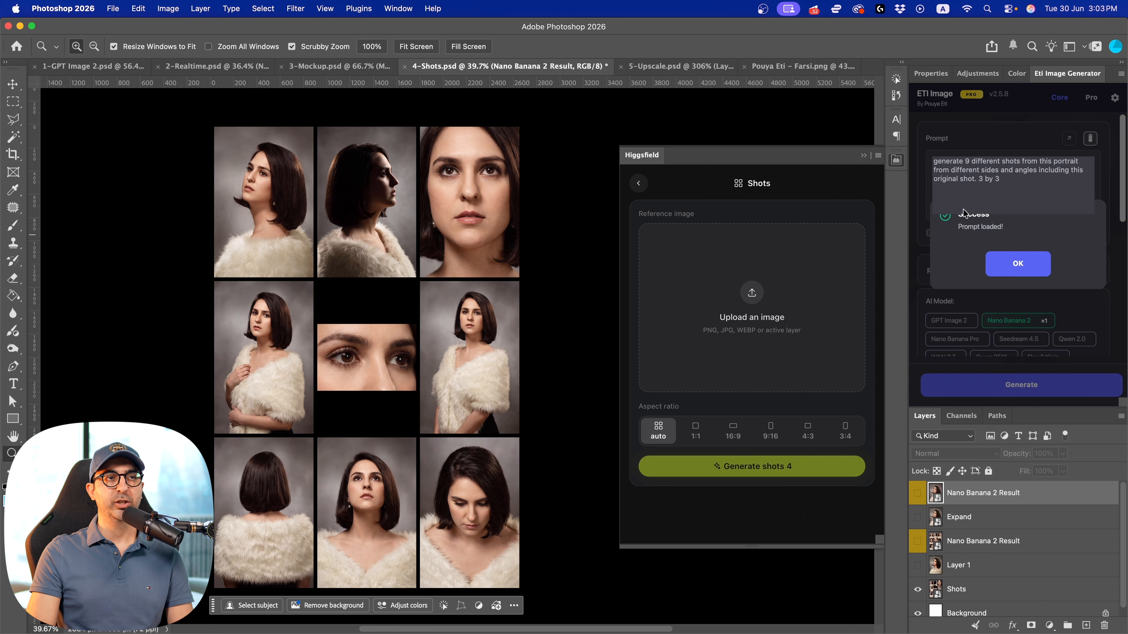
click(1012, 266)
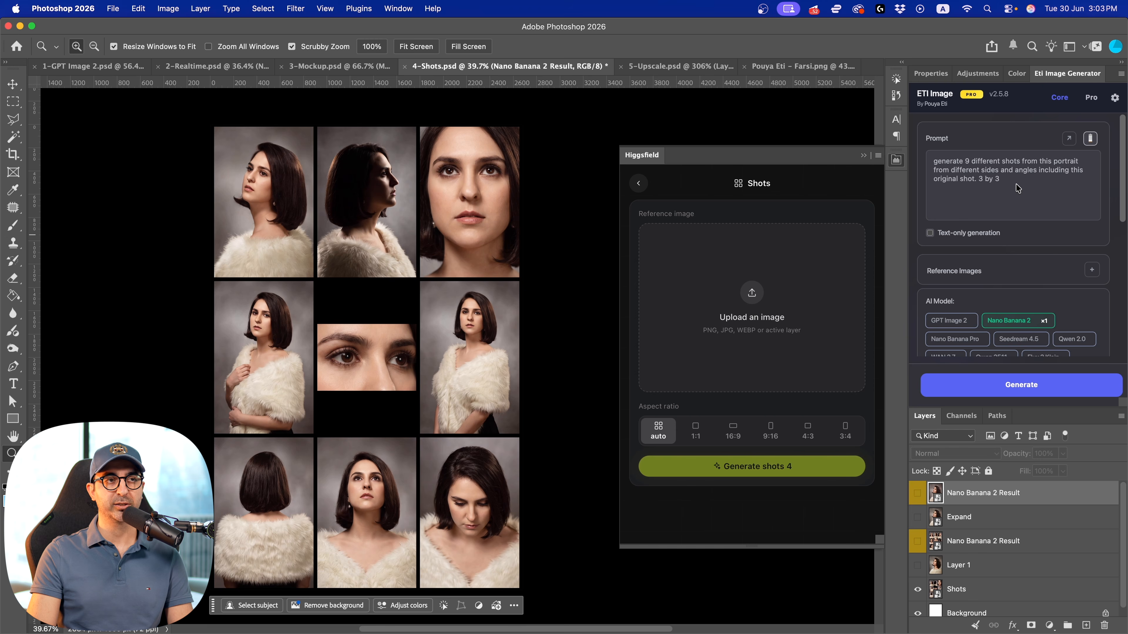
click(917, 543)
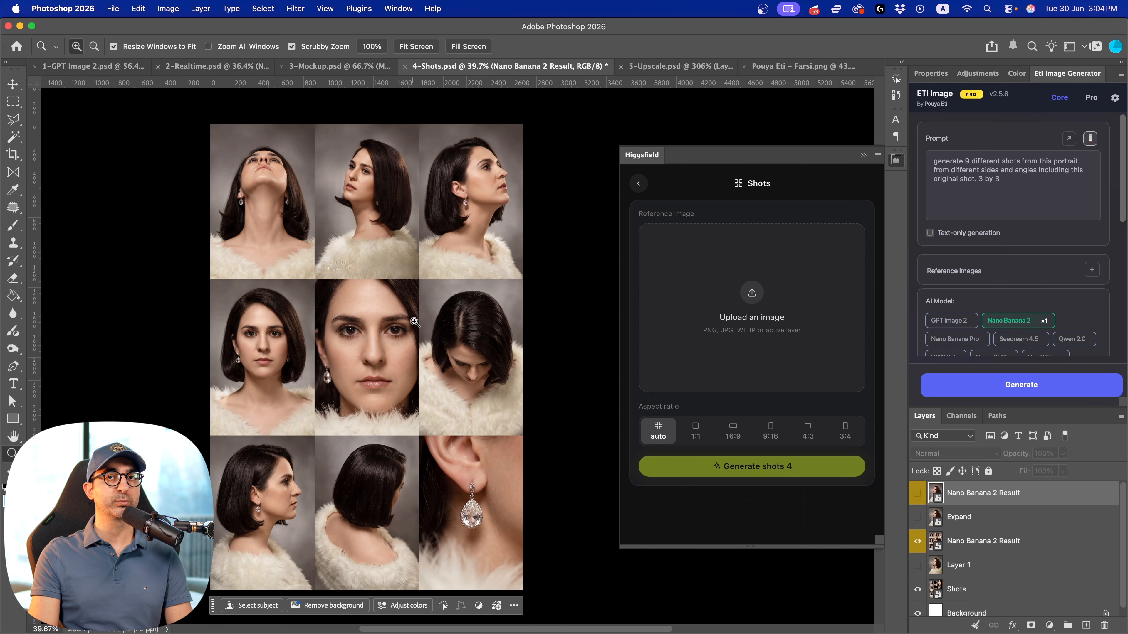
Look through Higgsfield's list of apps and collapse the plugin
click(639, 184)
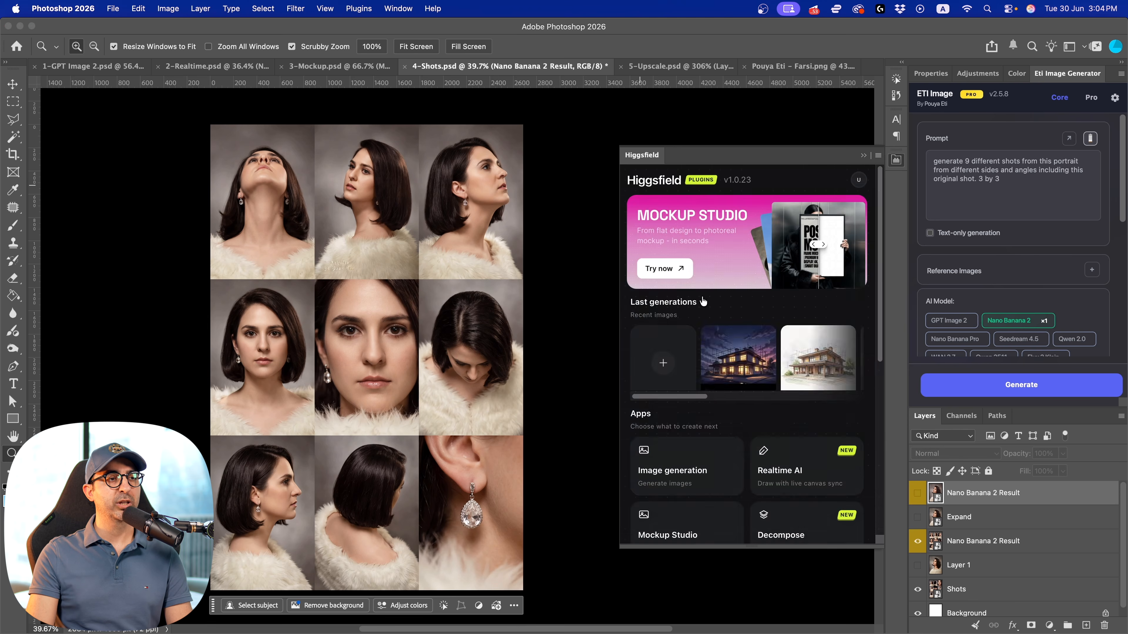
scroll(735, 409, down, 5)
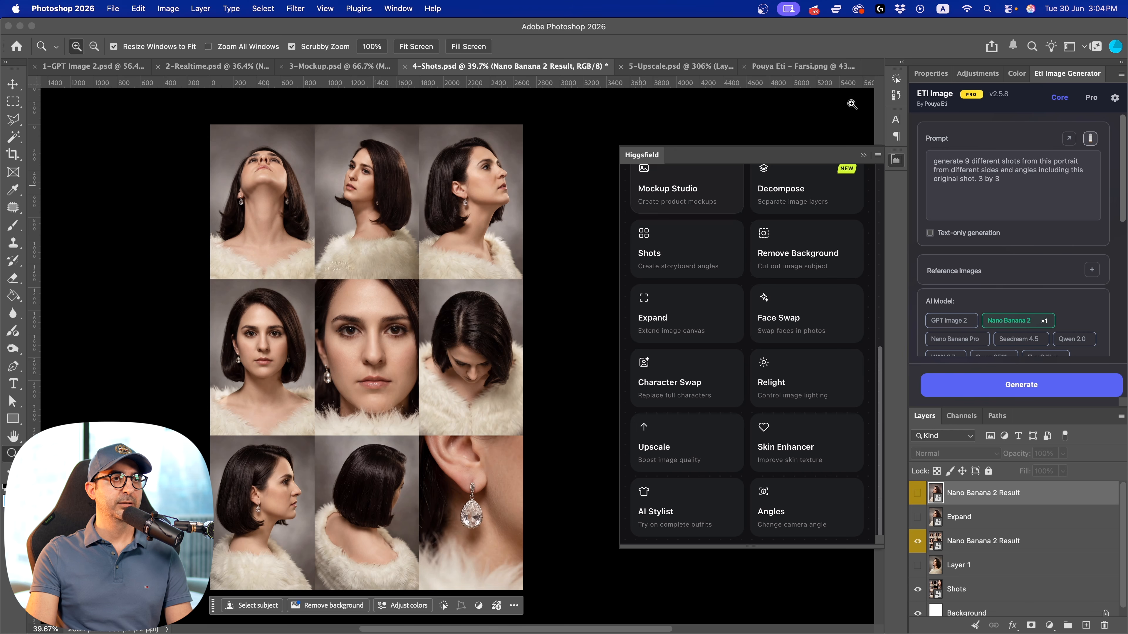
click(896, 160)
Show the Expand layer and crop the canvas outward on both sides of the portrait to make it much wider
click(918, 517)
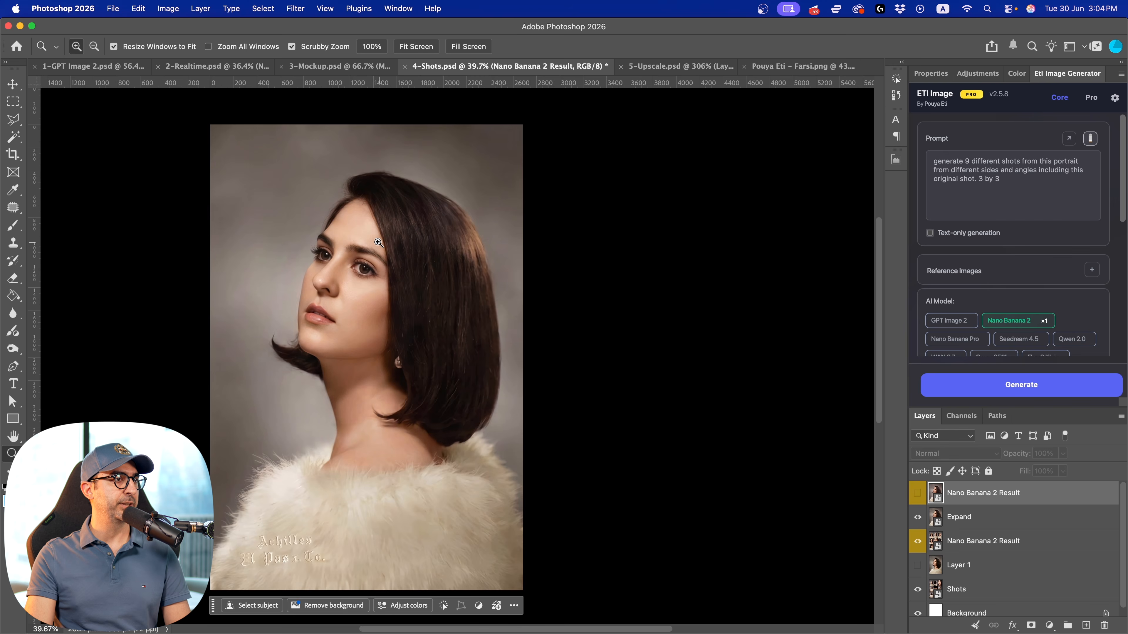
drag(370, 241, 258, 220)
click(14, 157)
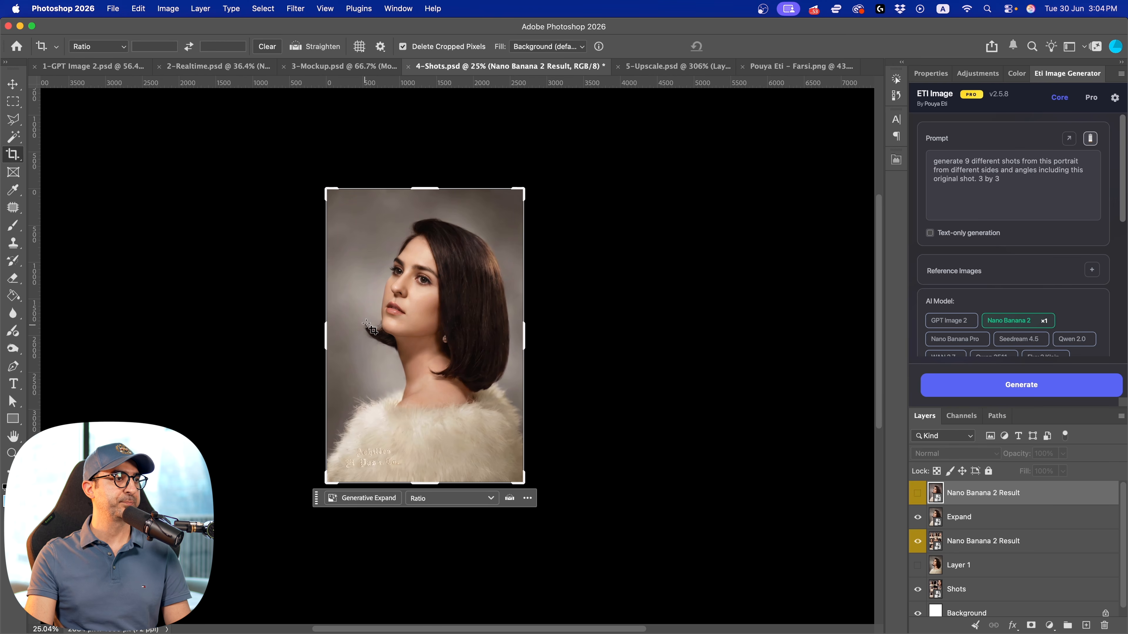
drag(321, 336, 50, 324)
key(Return)
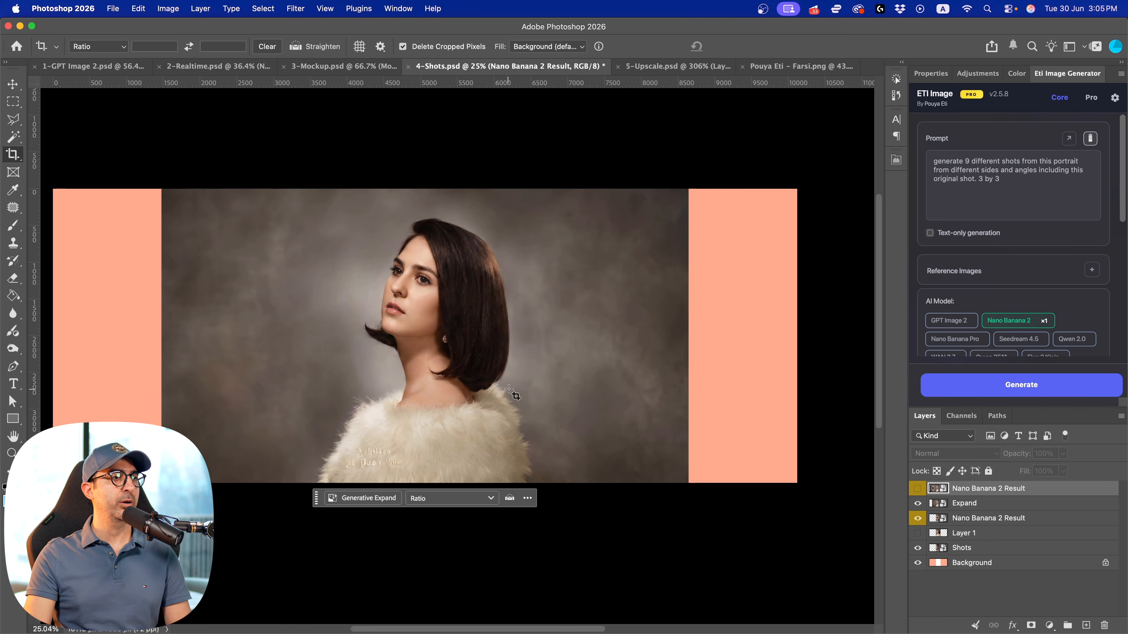
drag(531, 382, 594, 390)
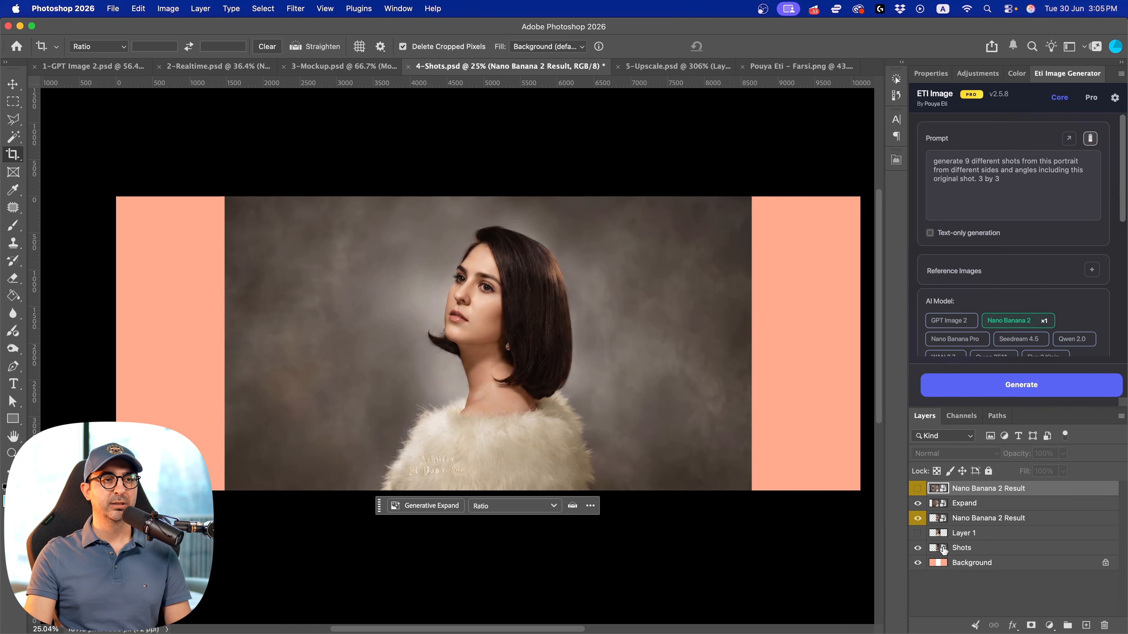
Choose the 21:9 aspect ratio in Higgsfield's Expand app, leaving the image empty, and collapse the plugin
click(897, 161)
click(715, 333)
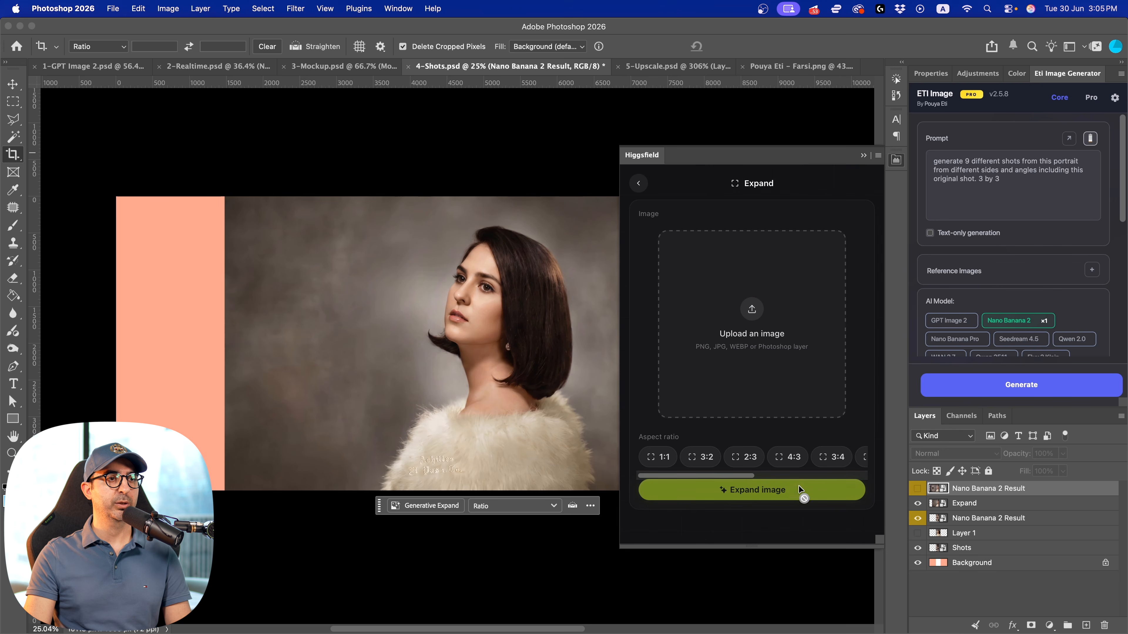
drag(745, 475, 839, 475)
click(846, 462)
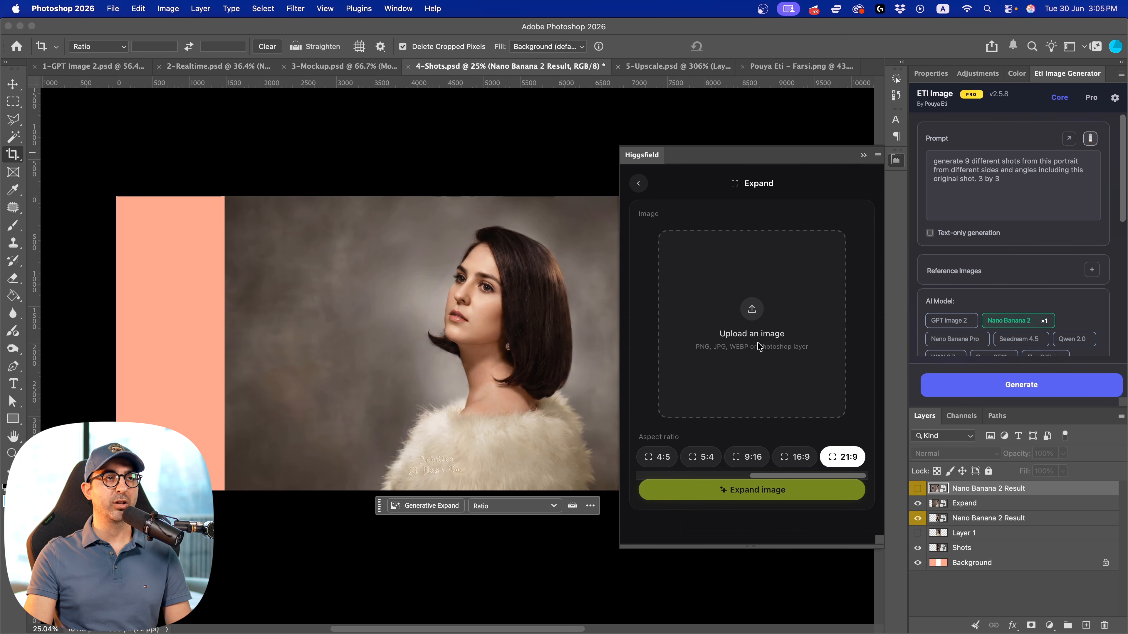
click(896, 160)
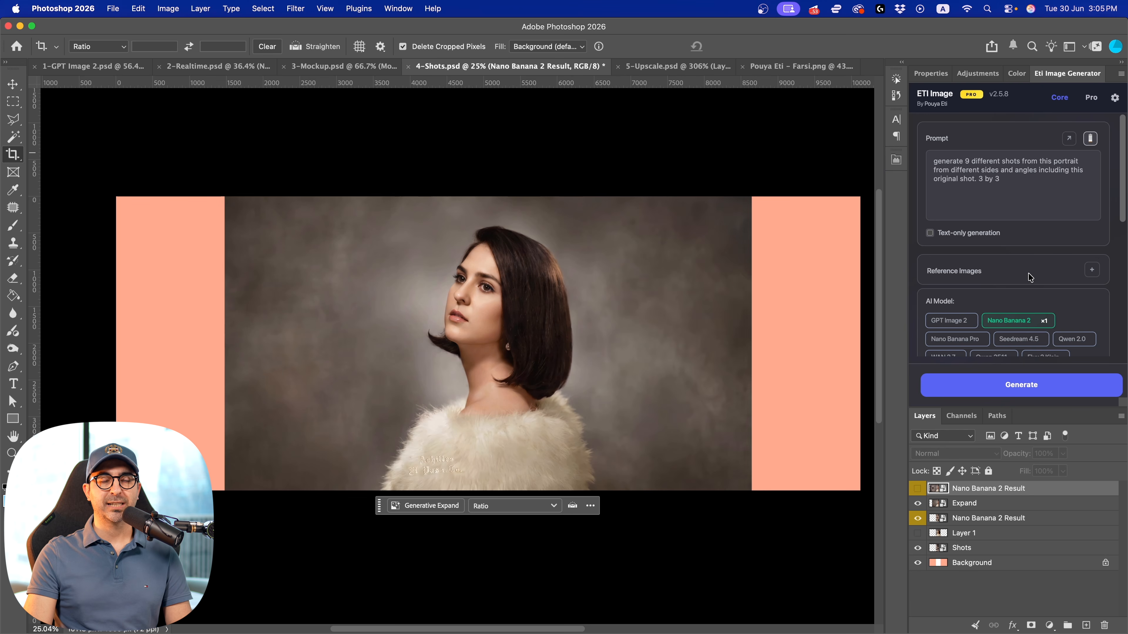
Load the prompt "expand this image from sides" from Eti Image's prompt history
click(1091, 140)
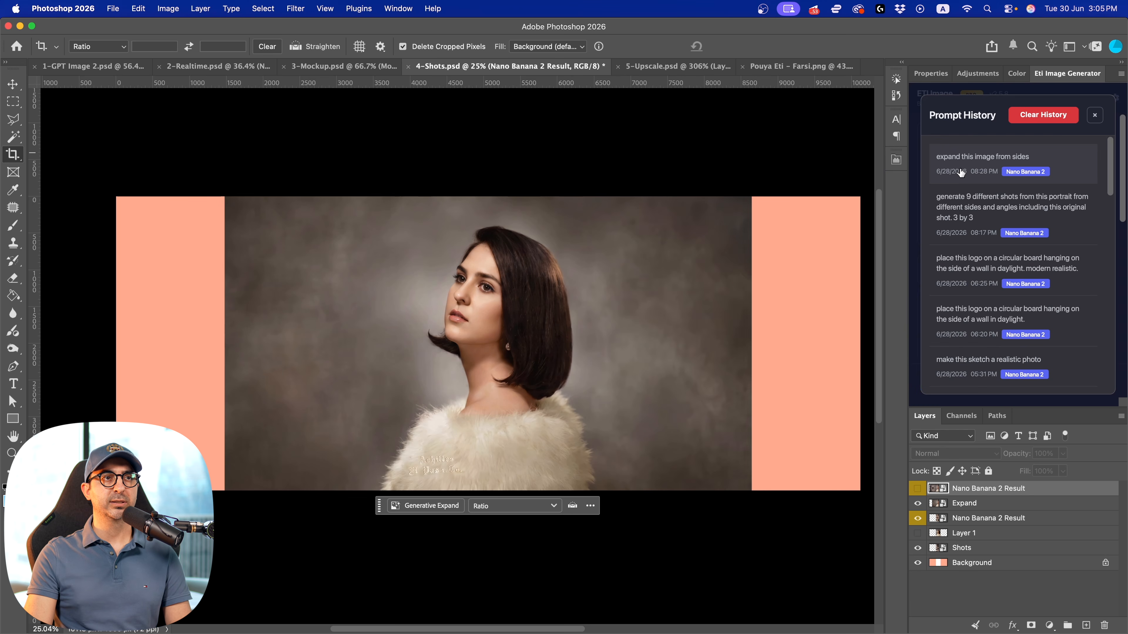
click(975, 167)
click(1003, 268)
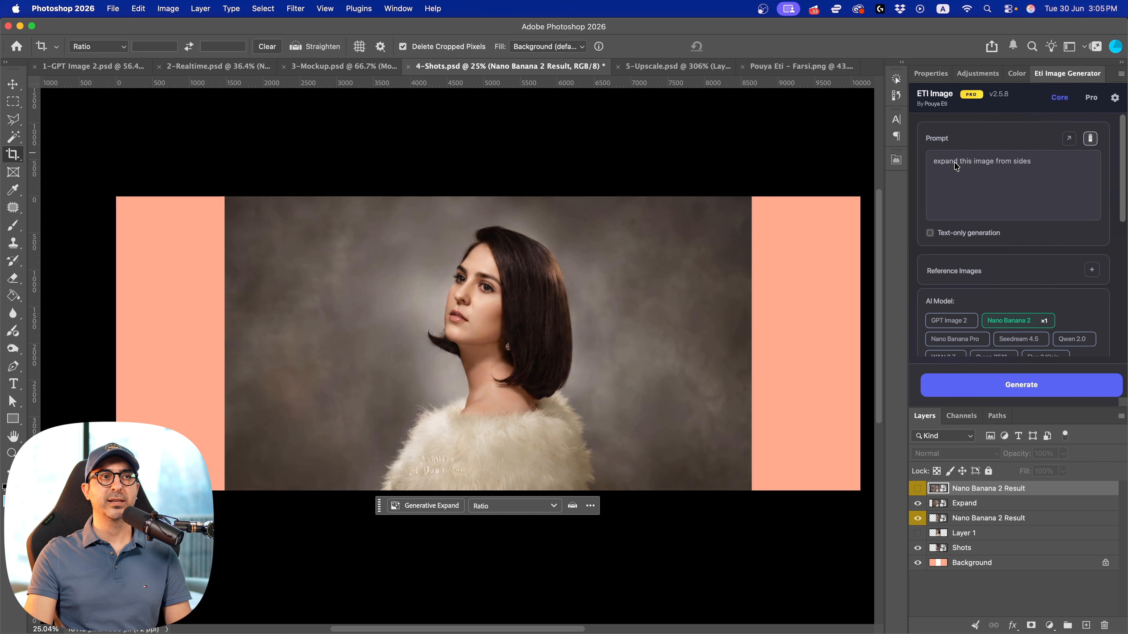
Hide the Expand and lower Nano Banana 2 Result layers, show Layer 1, and review Eti Image's Nano Banana 2 settings
click(918, 504)
click(917, 518)
click(917, 534)
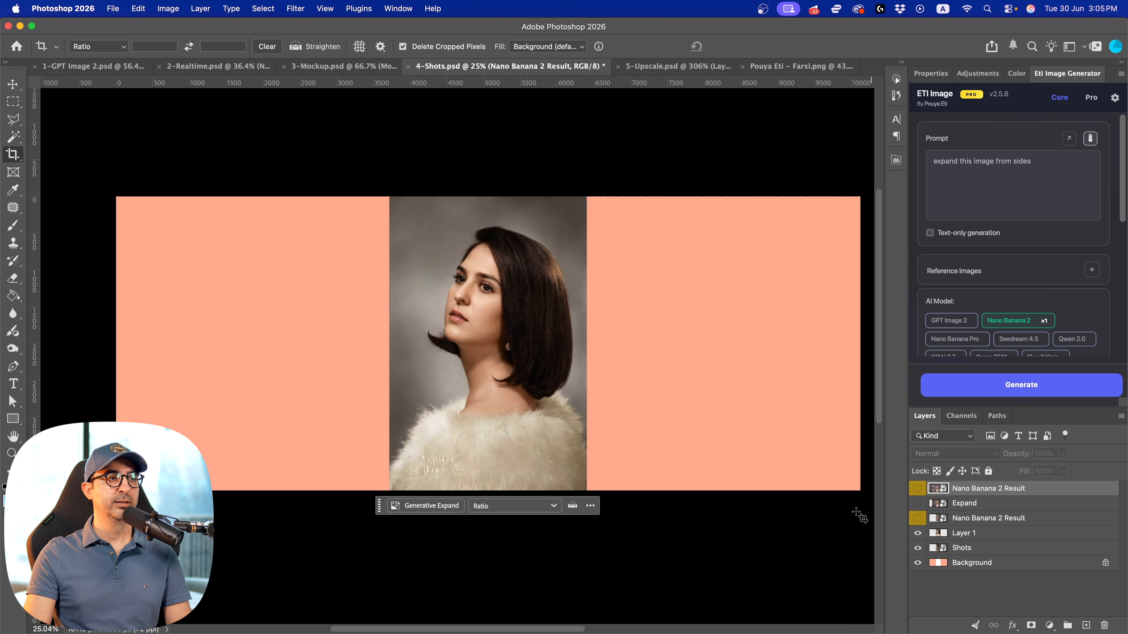
scroll(1023, 310, down, 5)
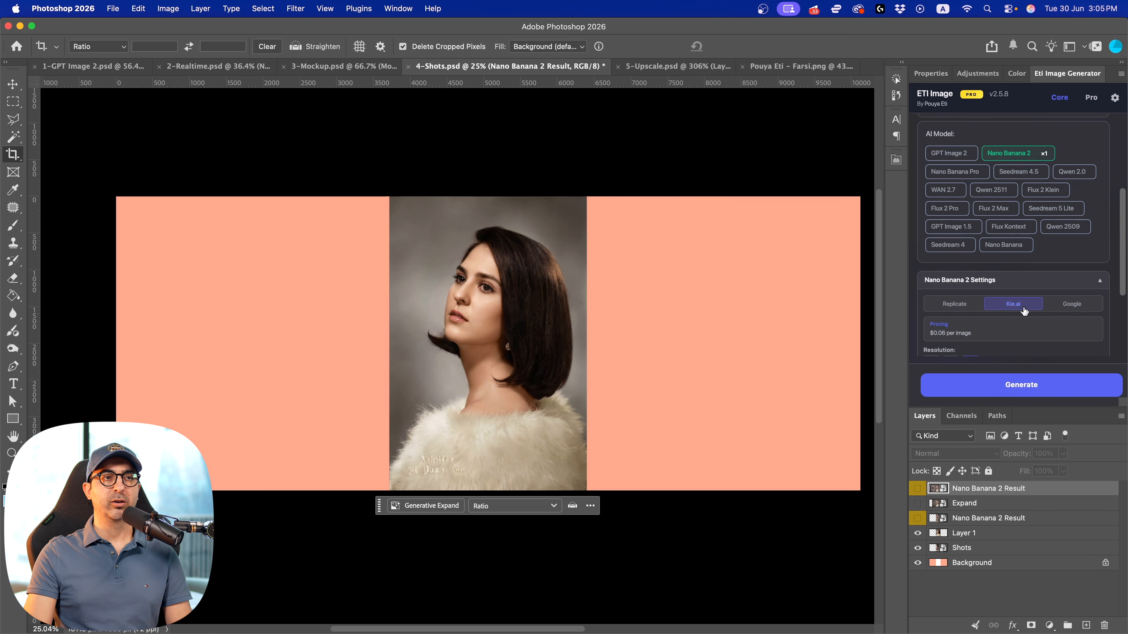
scroll(992, 319, down, 3)
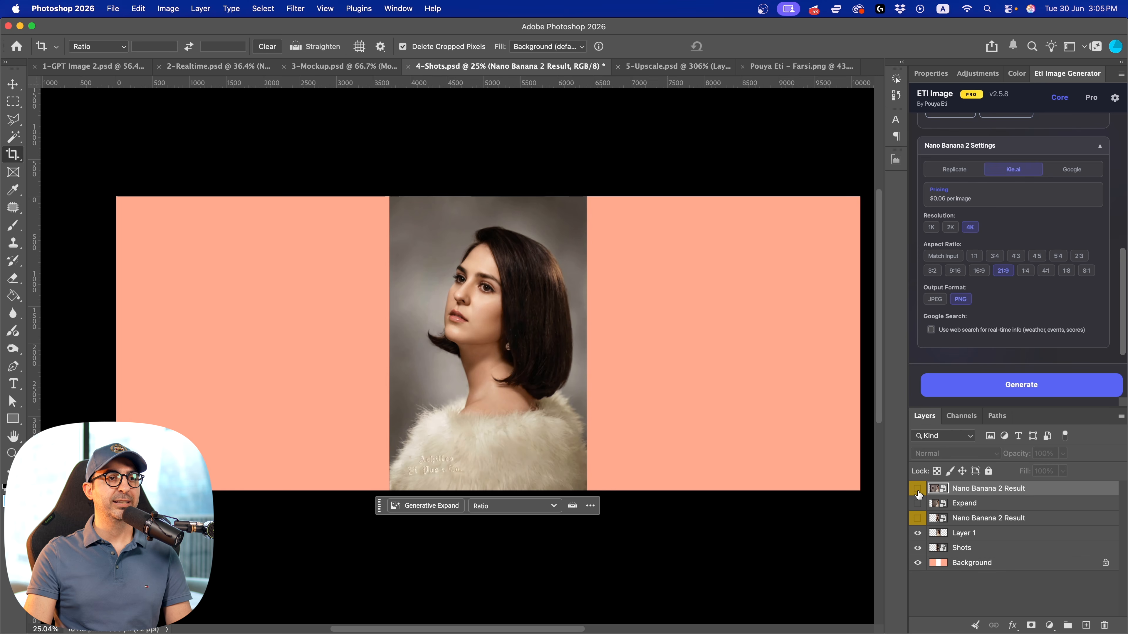
Toggle the upper Nano Banana 2 Result layer and the Expand layer to compare the two expanded portraits
click(918, 489)
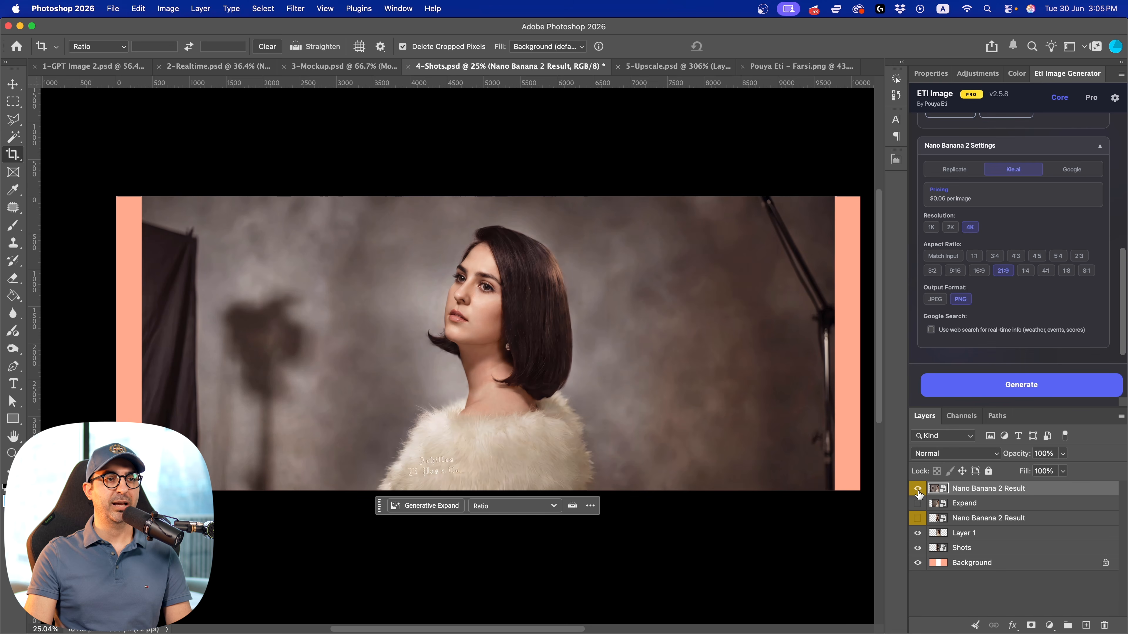
click(918, 489)
click(918, 504)
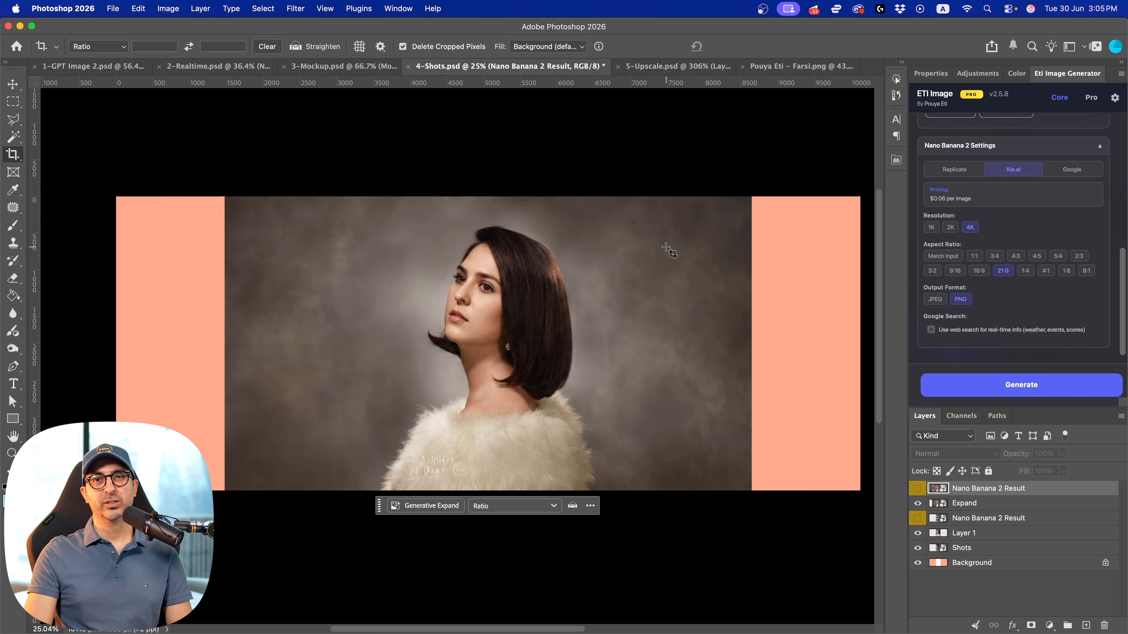
click(917, 490)
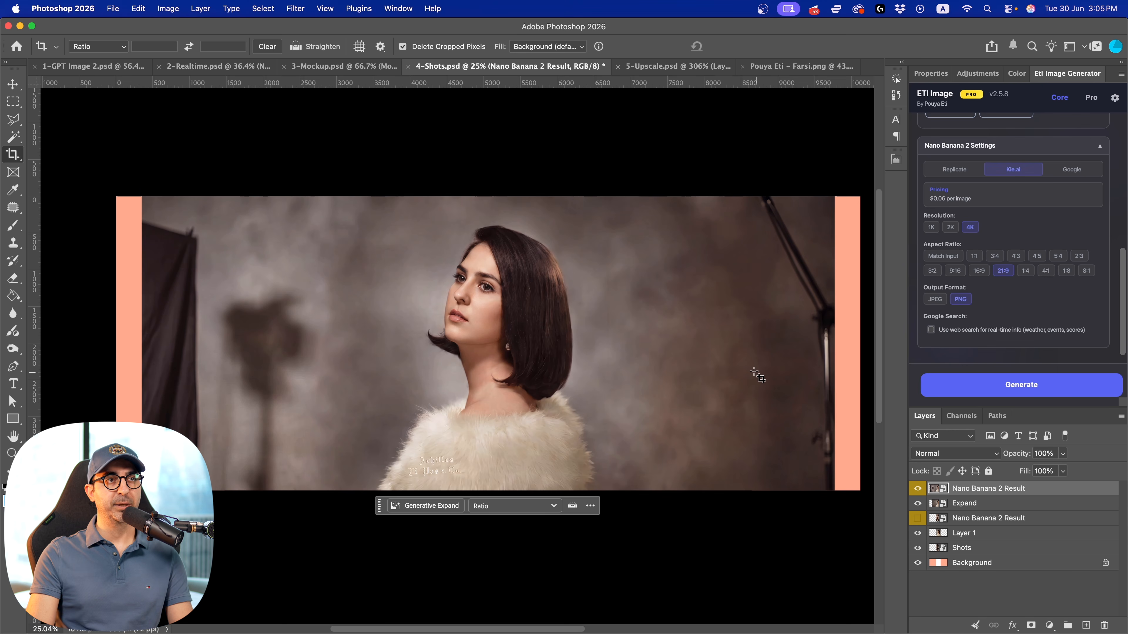
Leave Higgsfield's Expand app and open its Upscale app to see the model and scale options
click(896, 160)
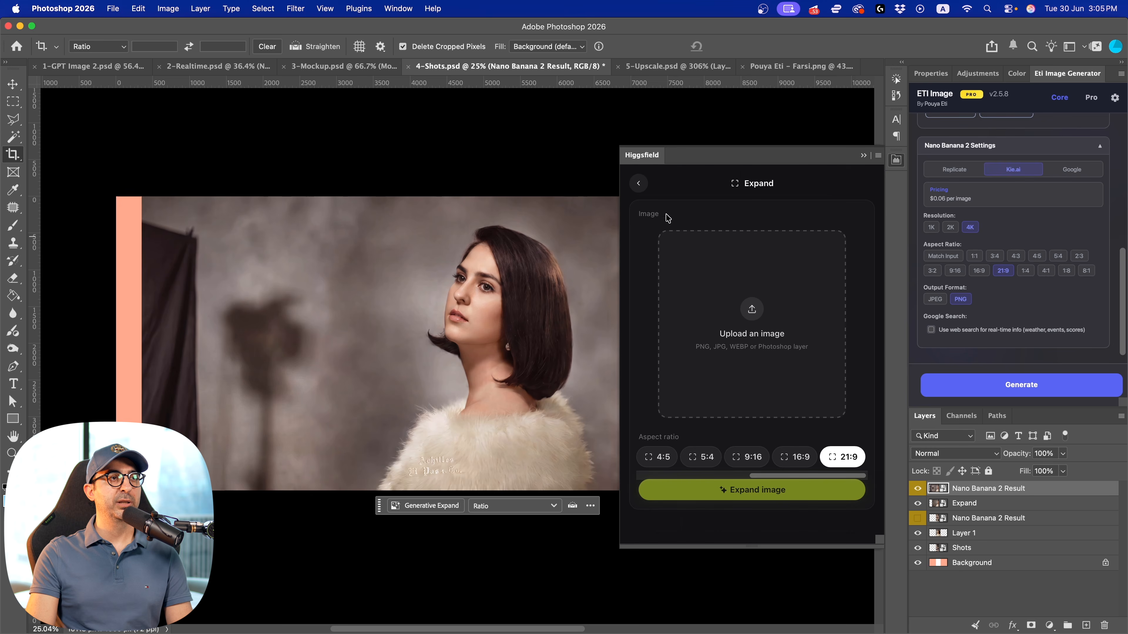
click(638, 183)
scroll(760, 407, down, 8)
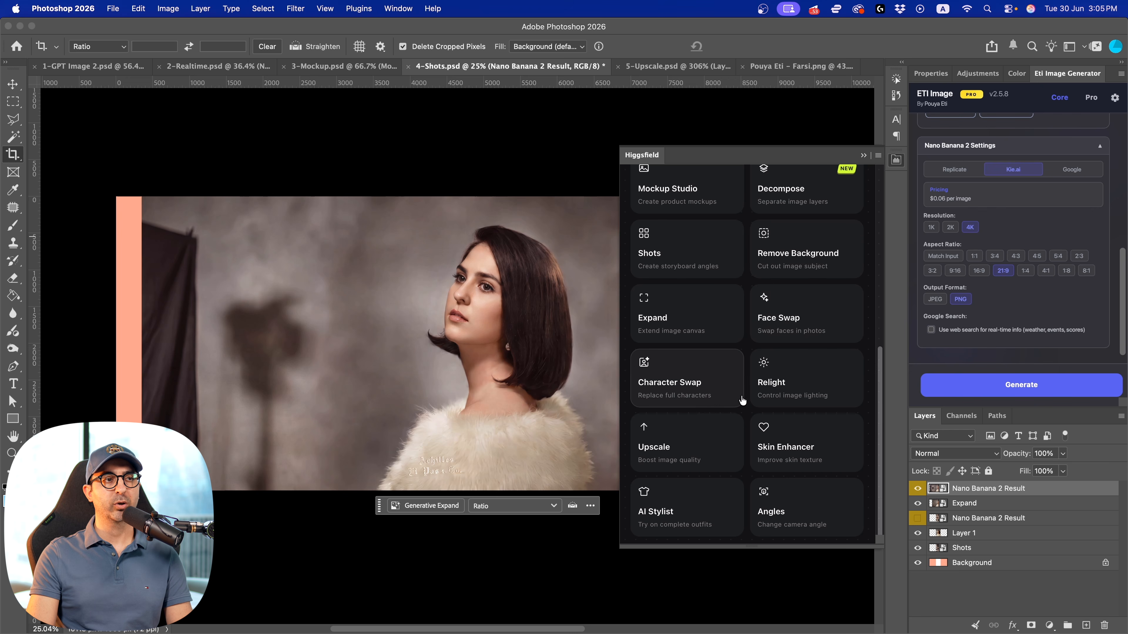
click(687, 451)
scroll(719, 422, down, 2)
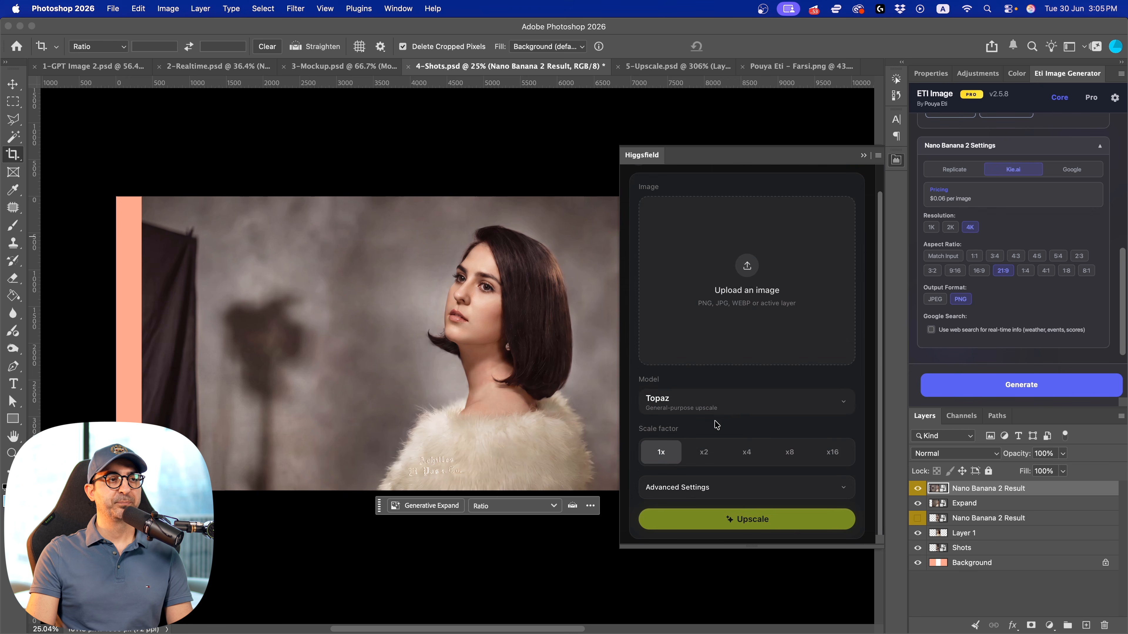
Switch to 5-Upscale.psd and check its image dimensions without changing them
click(675, 66)
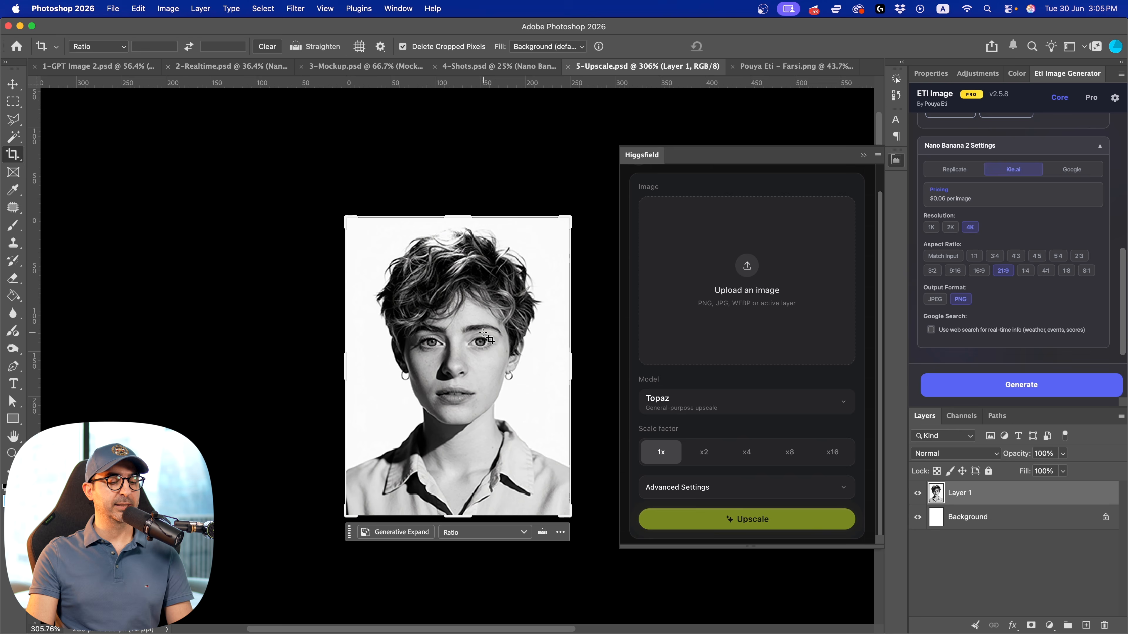
key(super+alt+i)
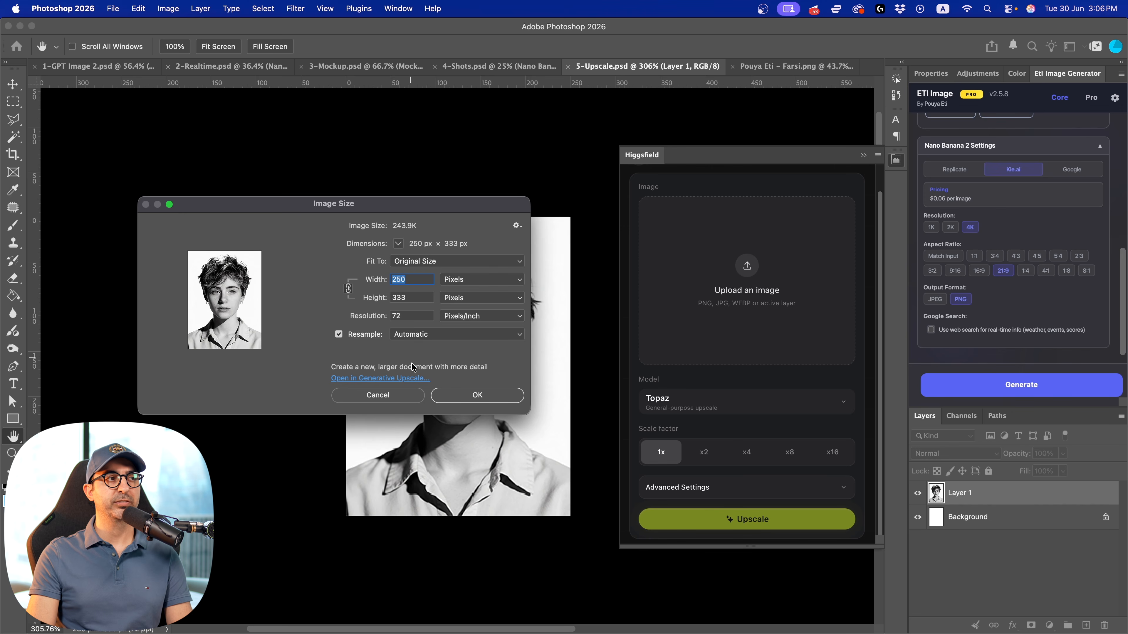
click(407, 392)
key(c)
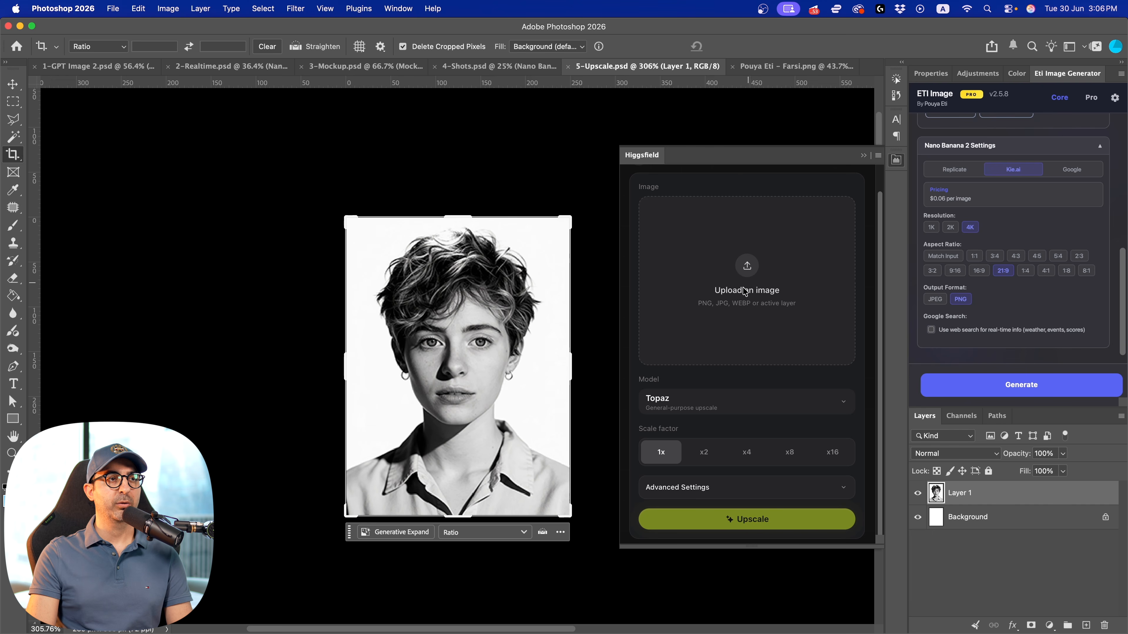
Load the black-and-white portrait into Higgsfield's Upscale app, keep the Topaz model and set the scale factor to x8
click(743, 274)
click(603, 329)
double_click(602, 329)
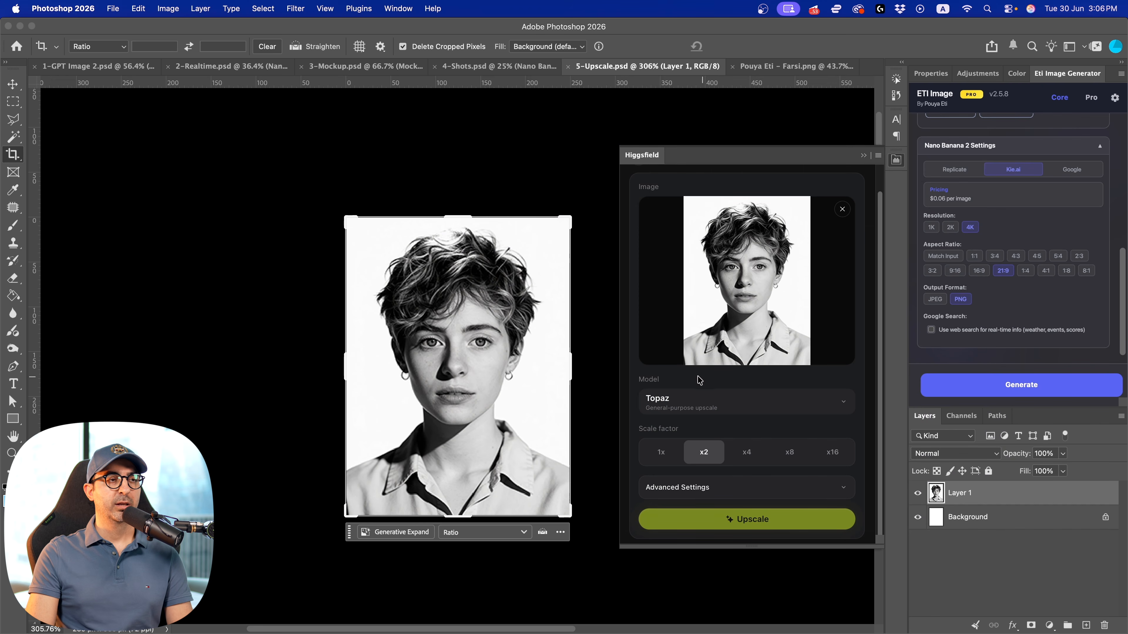
click(688, 414)
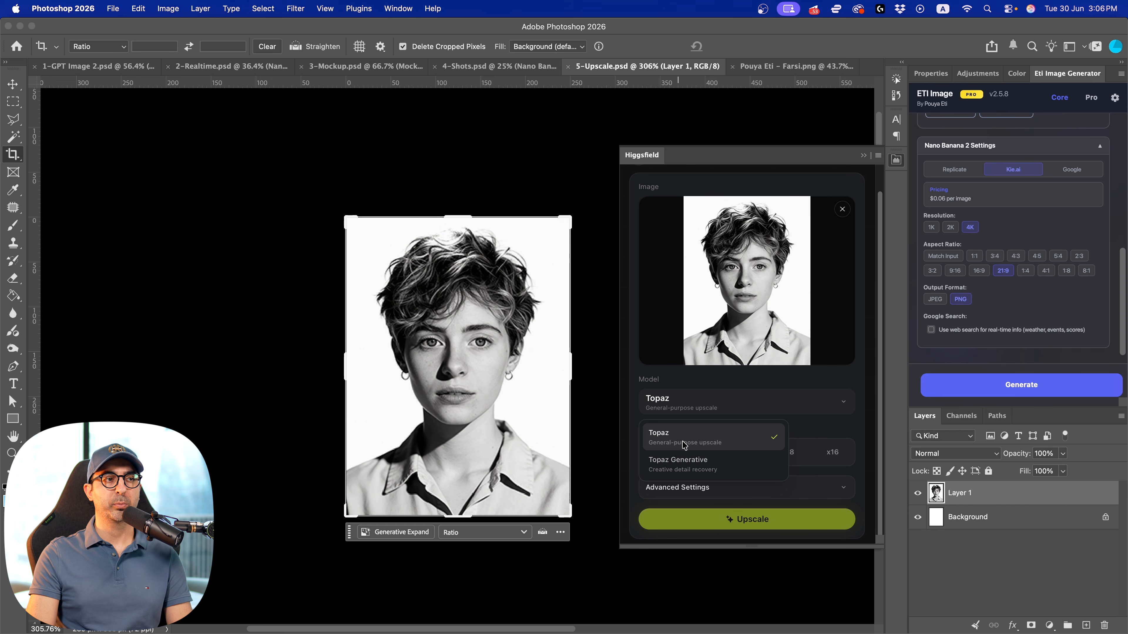
click(794, 399)
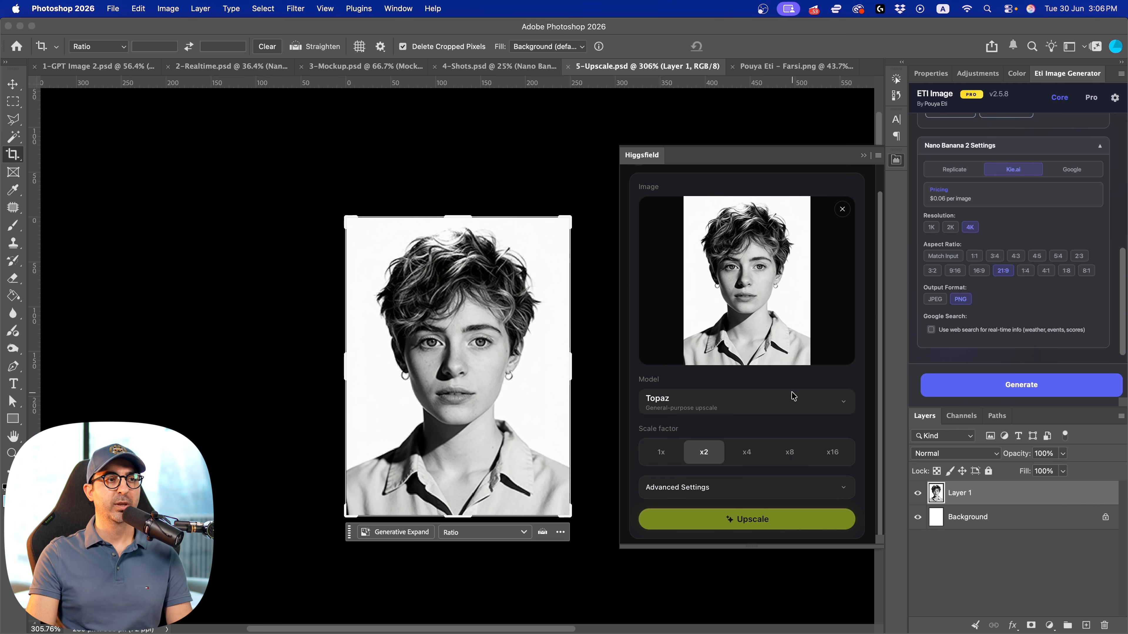
click(791, 457)
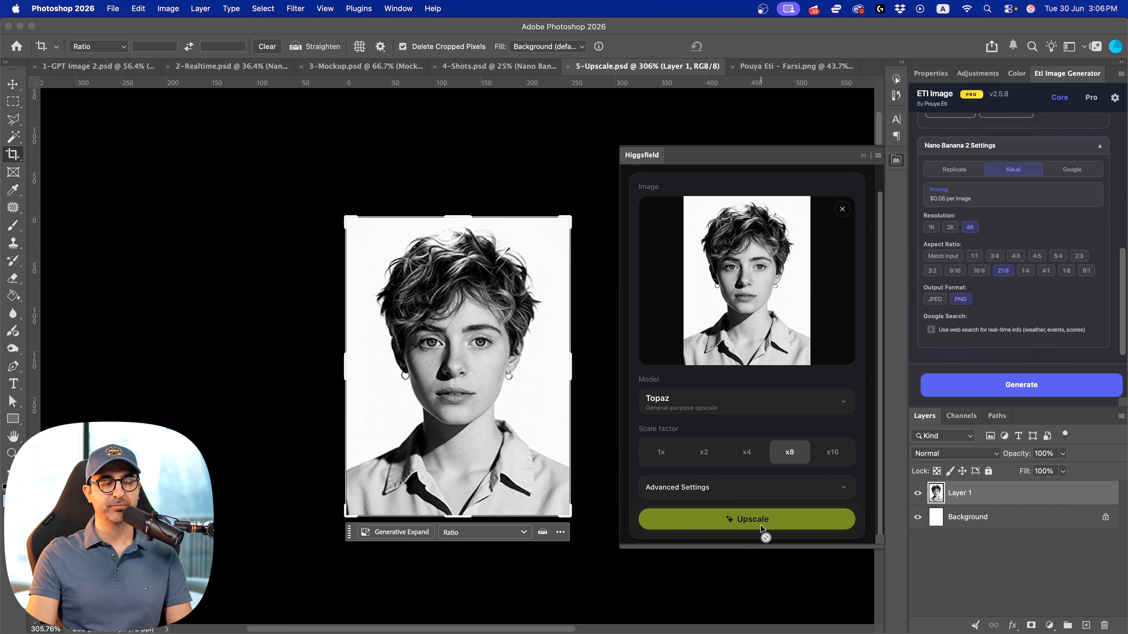
Open Eti Image's Pro tools and find the upscale options in the Enhancement section
click(1091, 97)
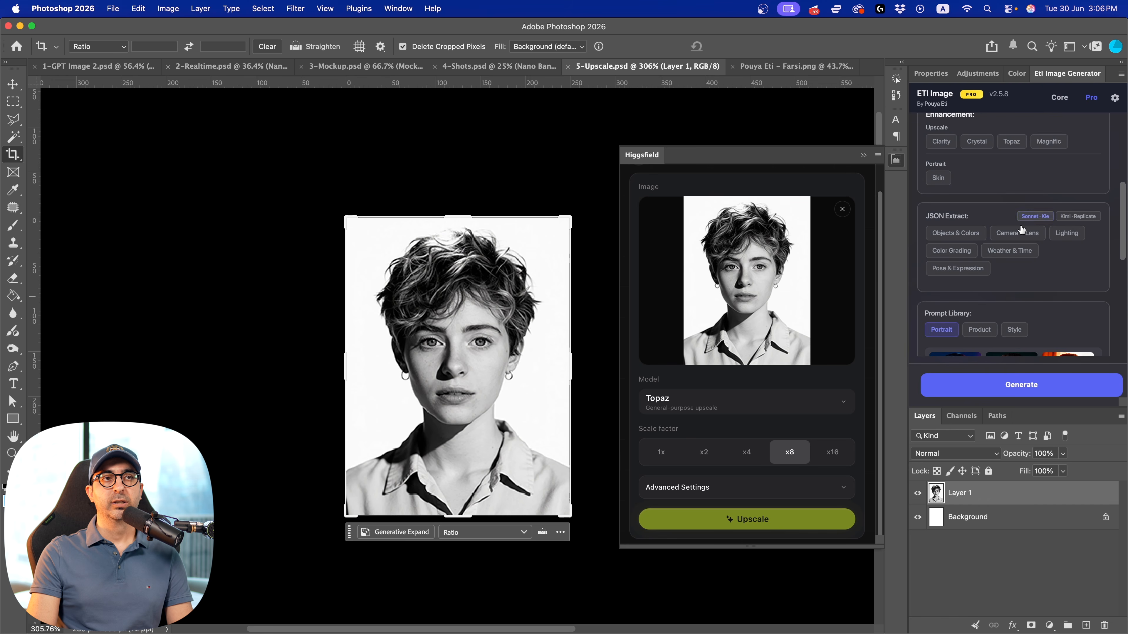
scroll(1036, 252, down, 3)
scroll(1036, 252, up, 1)
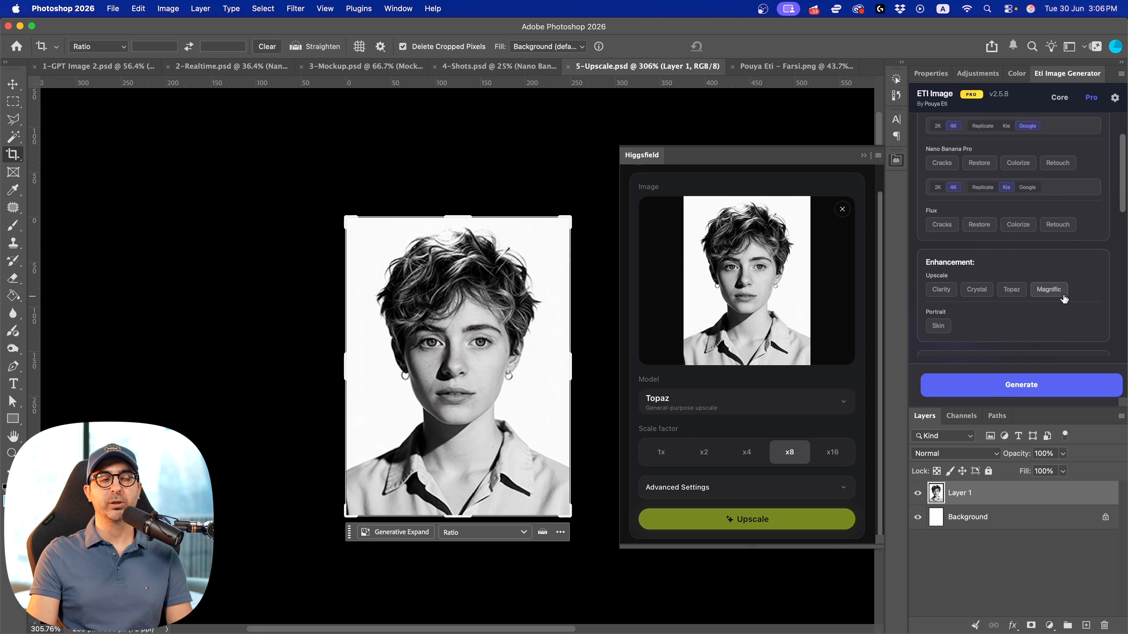
Select the whole black-and-white portrait and upscale it with Eti Image's Crystal option at a 10x scale factor in PNG format
click(985, 297)
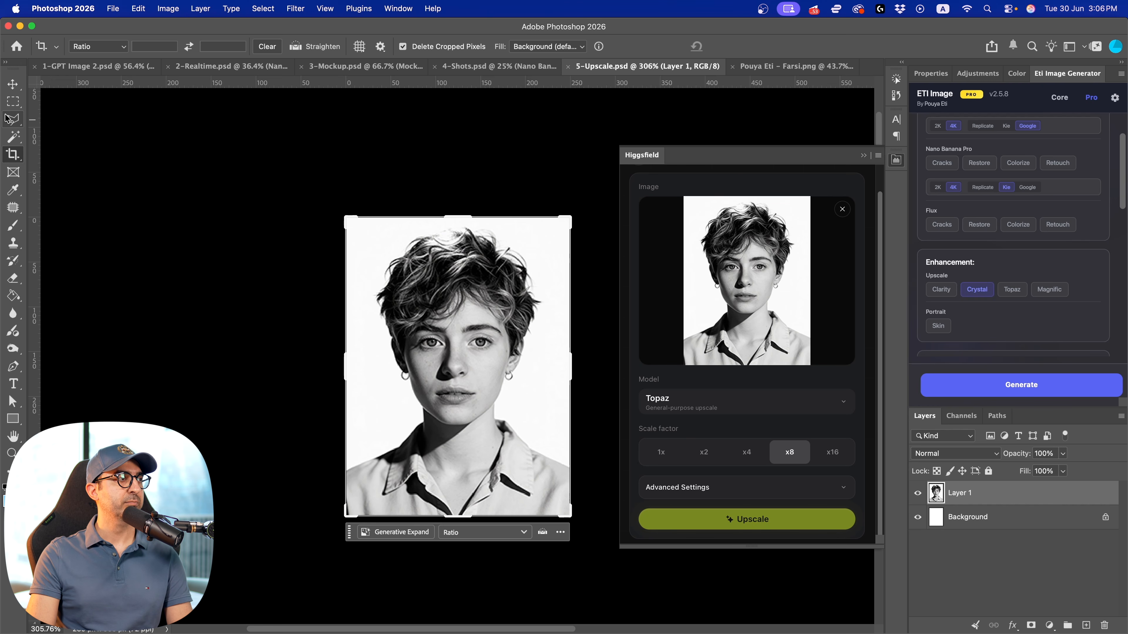
key(m)
drag(346, 217, 492, 405)
drag(589, 535, 590, 535)
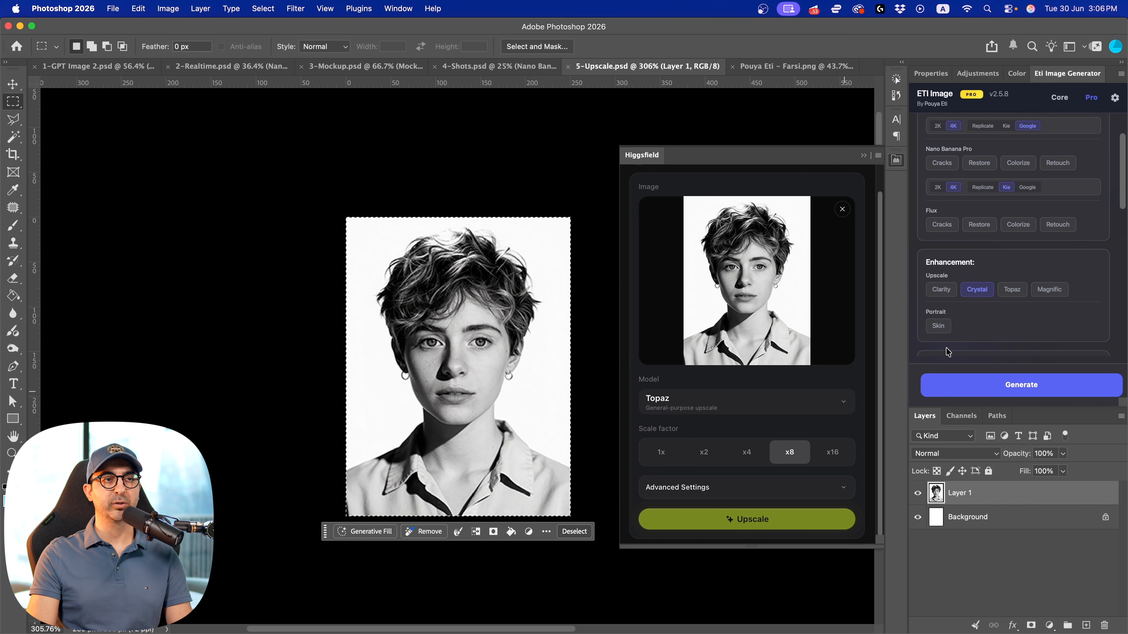
scroll(1008, 302, down, 8)
click(1005, 288)
scroll(989, 304, down, 3)
click(1033, 249)
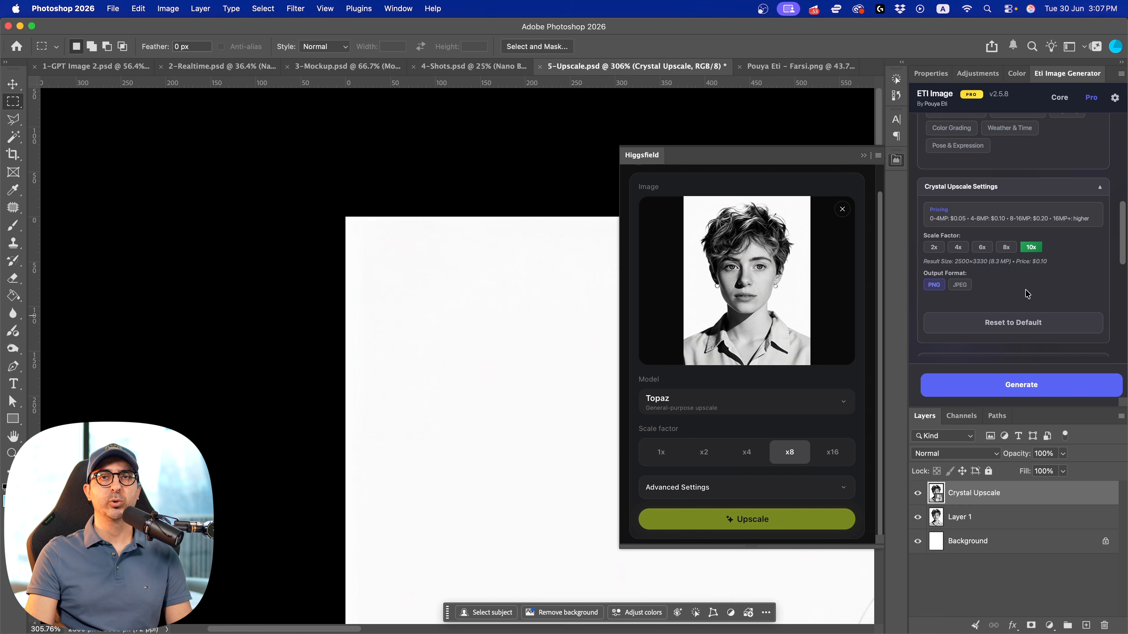
Examine the upscaled face up close, toggling the Crystal Upscale layer's visibility to compare it with the original
key(z)
drag(552, 330, 498, 347)
drag(541, 380, 259, 282)
drag(407, 393, 350, 277)
drag(406, 365, 448, 363)
drag(355, 430, 532, 212)
drag(375, 471, 352, 262)
drag(443, 274, 354, 371)
click(917, 494)
drag(413, 306, 562, 521)
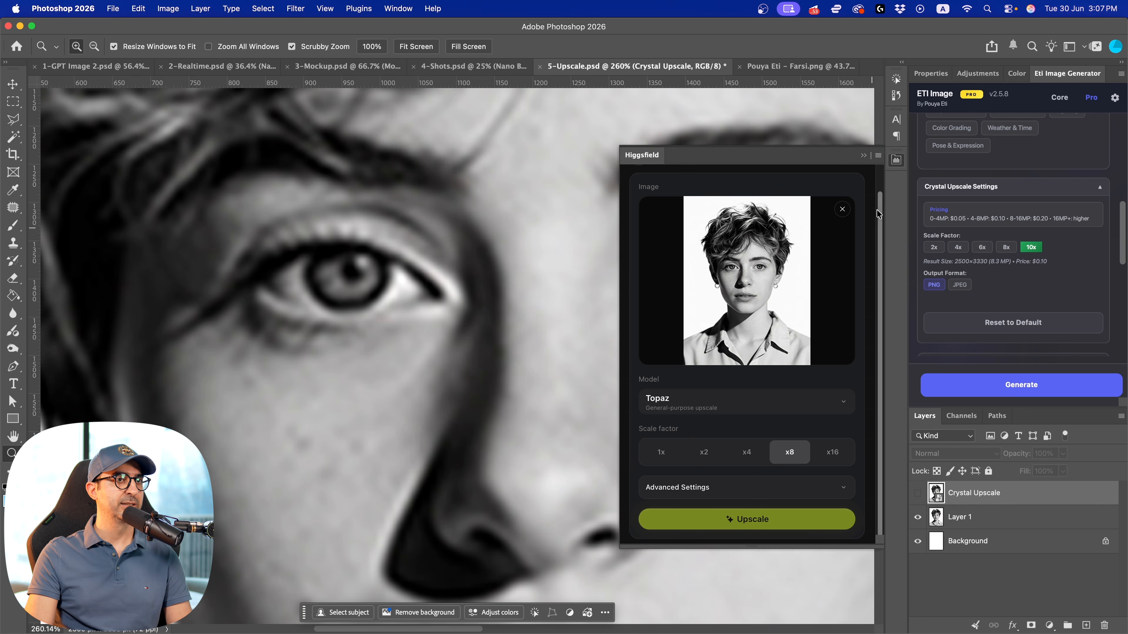
click(918, 494)
Compare the hair detail with the Crystal Upscale layer hidden and shown, and view the whole portrait again
drag(462, 311, 693, 573)
drag(620, 252, 484, 496)
drag(661, 312, 555, 464)
click(917, 494)
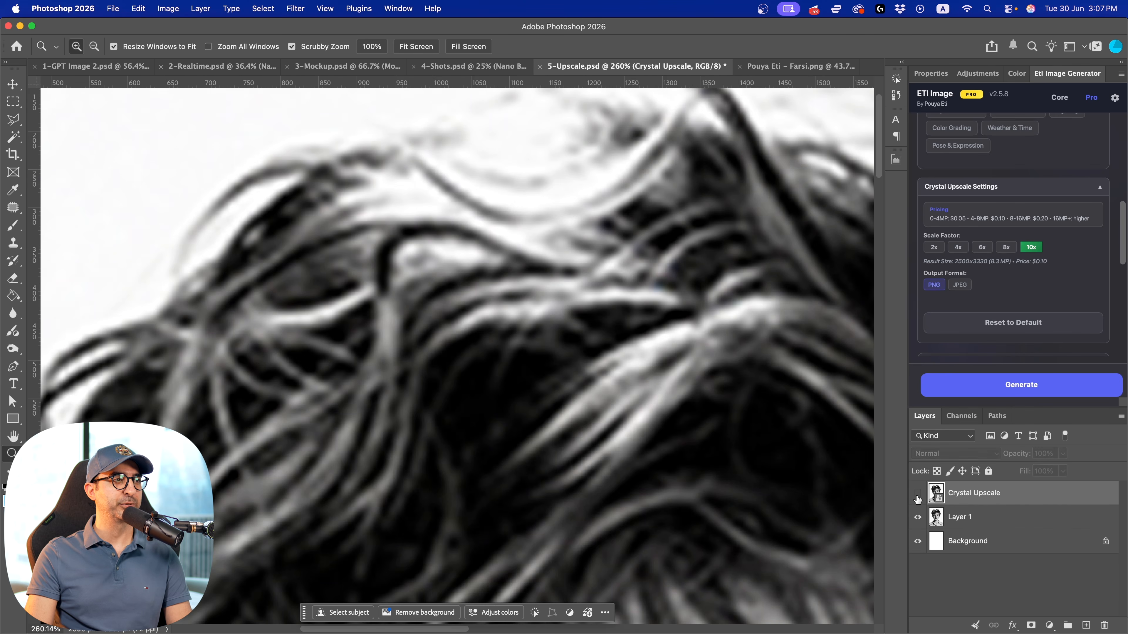
click(917, 496)
drag(637, 365, 573, 378)
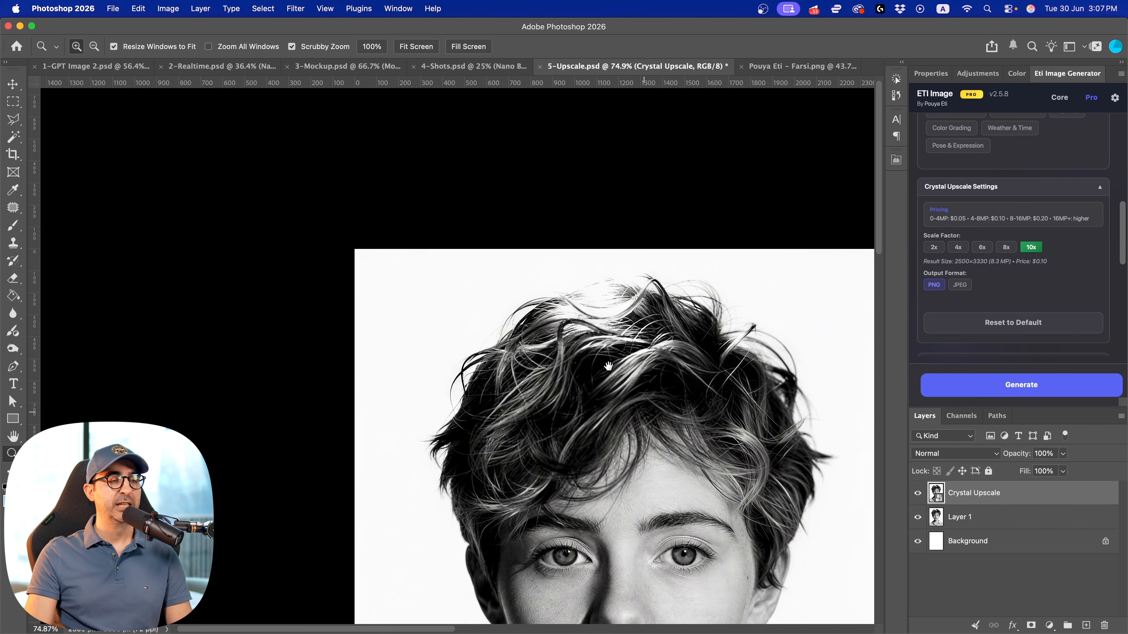
drag(676, 452, 552, 249)
drag(597, 317, 577, 317)
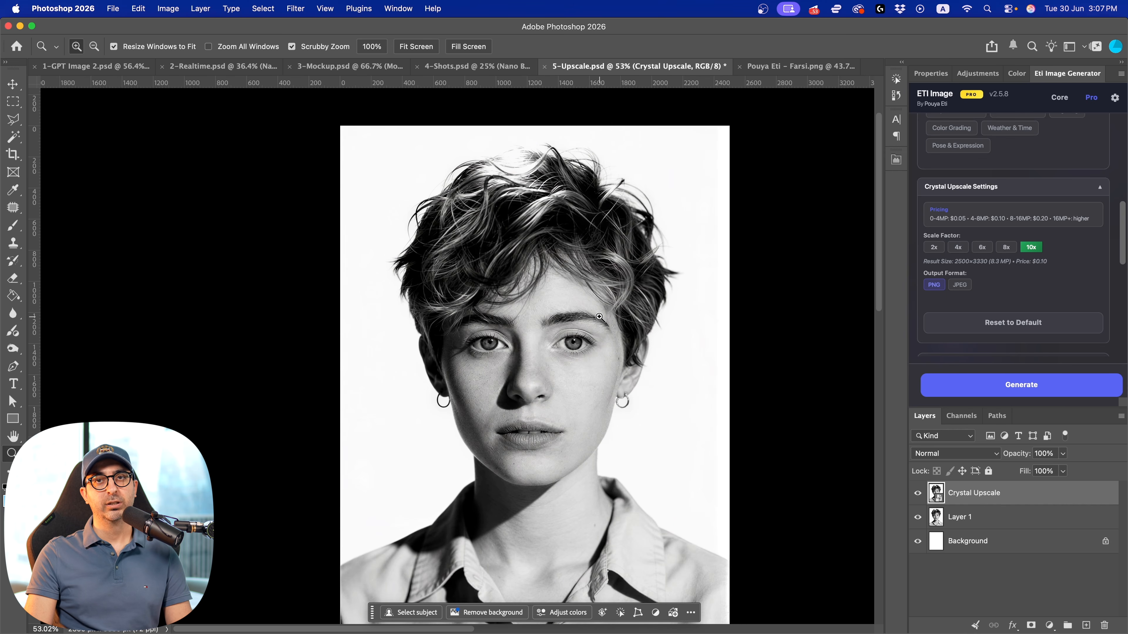
Open Higgsfield's Angles app, load the portrait and try to generate a view with 90° rotation and -30° tilt
click(896, 159)
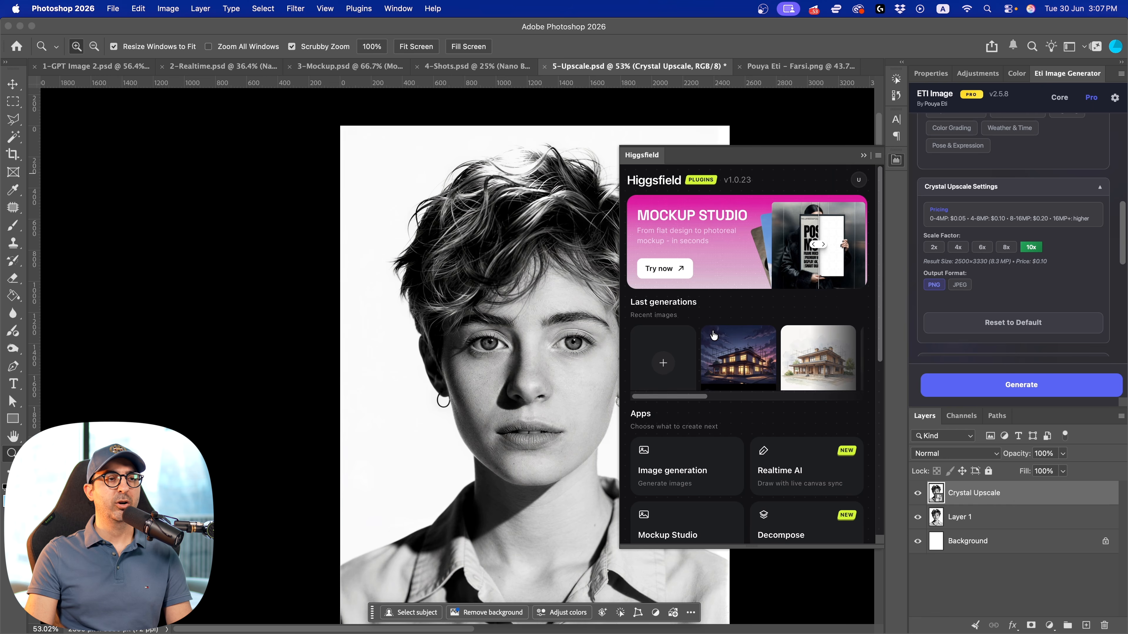
scroll(749, 383, down, 8)
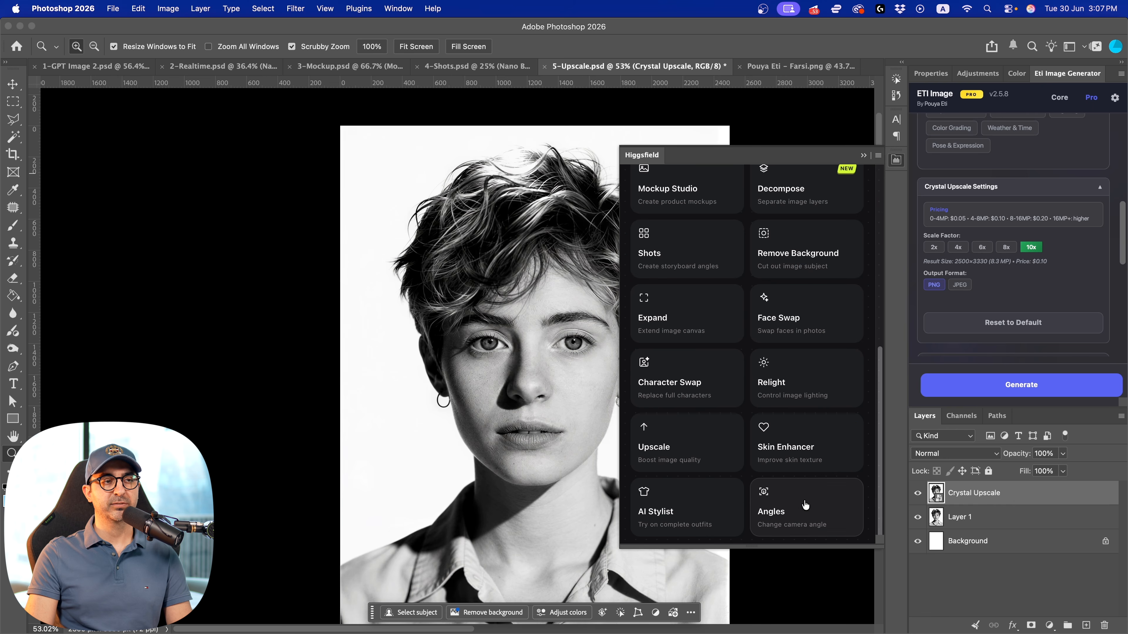
click(803, 512)
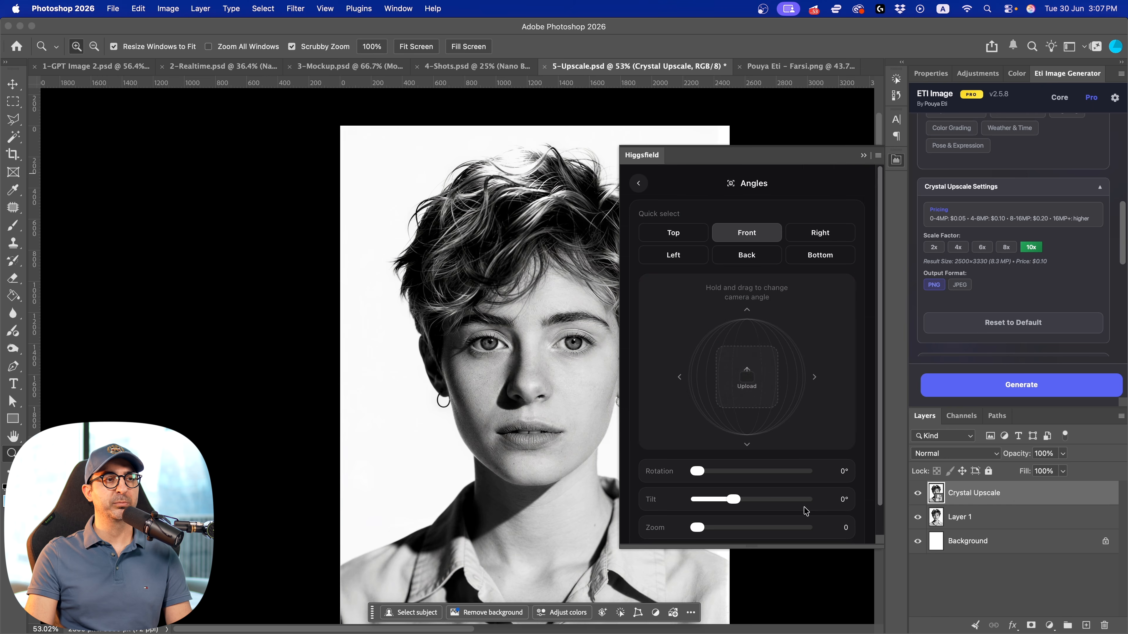
scroll(778, 423, down, 2)
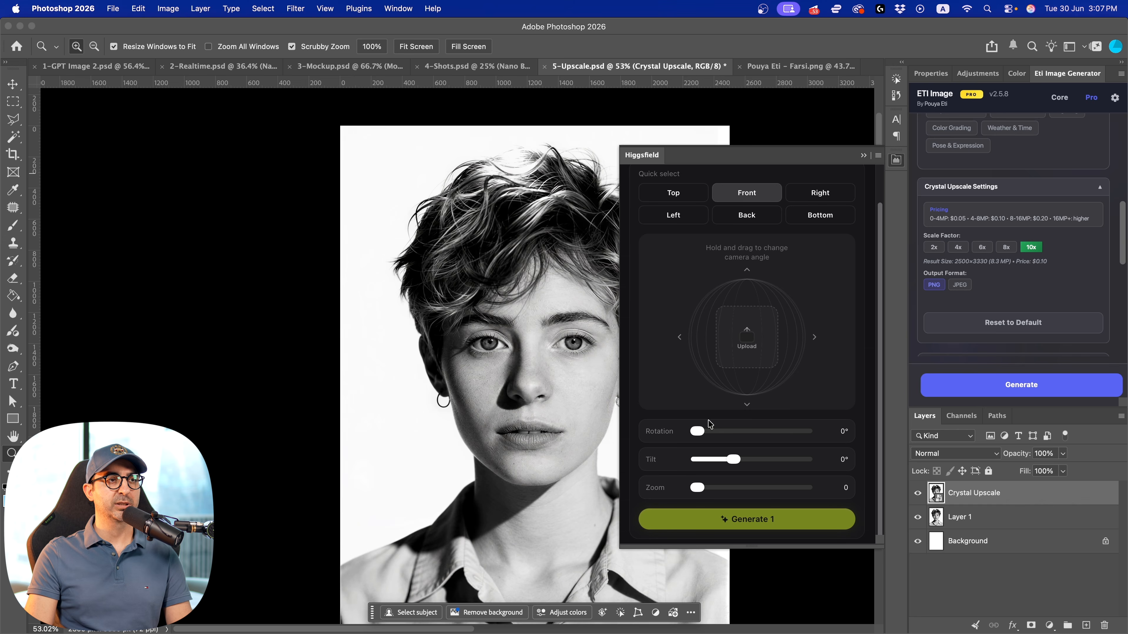
click(772, 351)
double_click(595, 331)
mouse_move(770, 388)
mouse_down()
mouse_move(789, 352)
mouse_move(781, 370)
mouse_move(739, 388)
mouse_move(778, 383)
mouse_up()
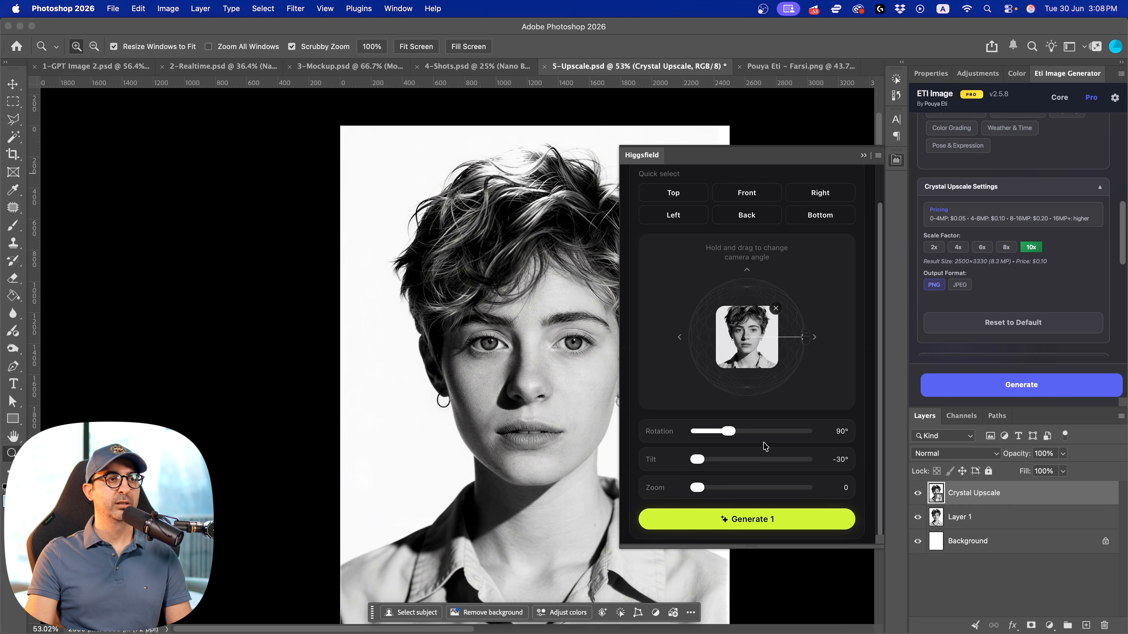
click(749, 527)
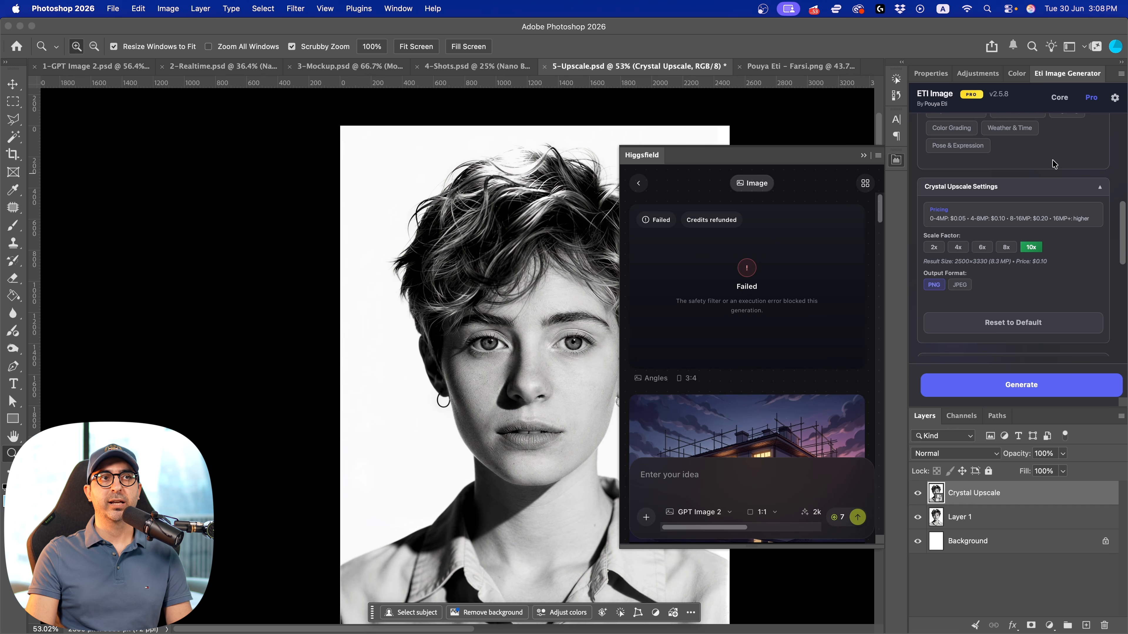
Close the Higgsfield panel, switch to the cracked portrait images (1).jpeg and check its image dimensions without changing them
scroll(1055, 164, up, 10)
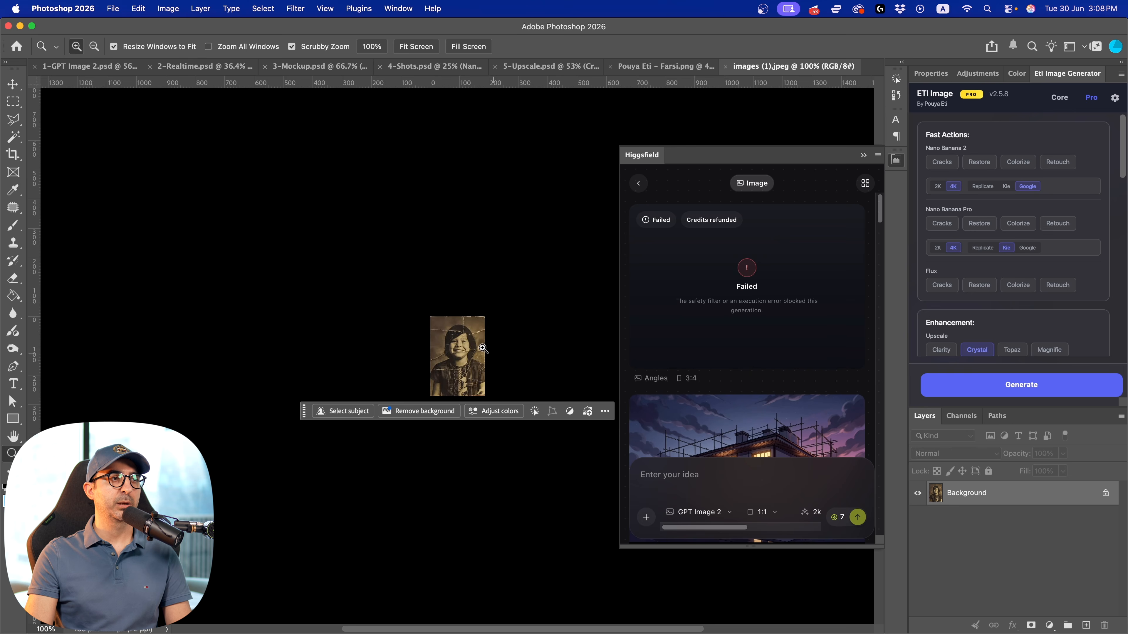
drag(442, 355, 384, 308)
click(898, 160)
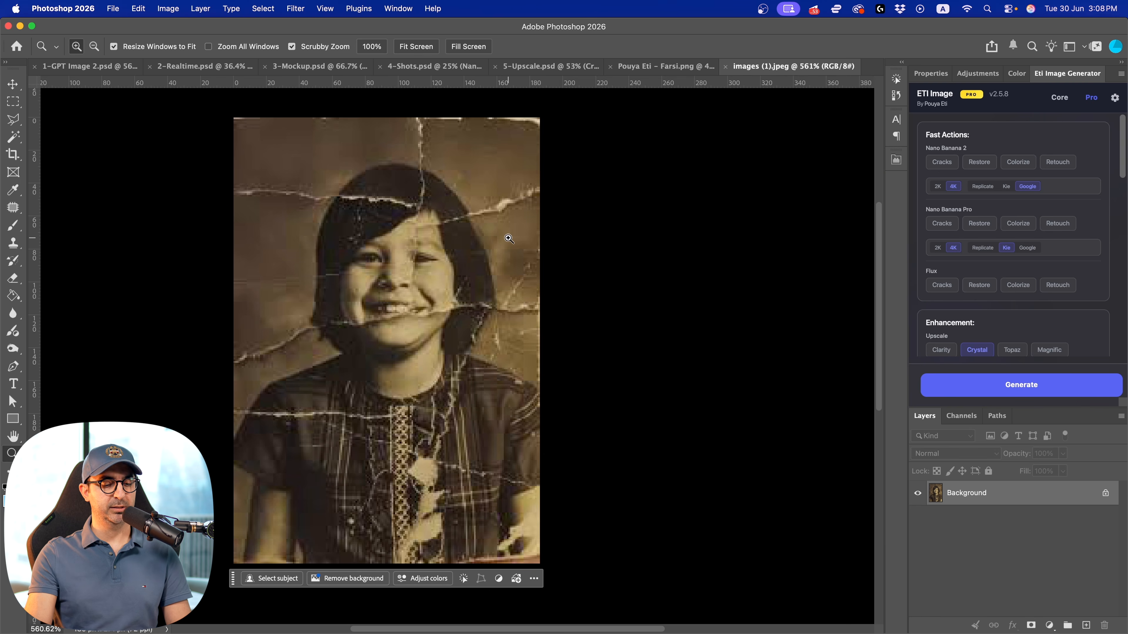
key(super+alt+i)
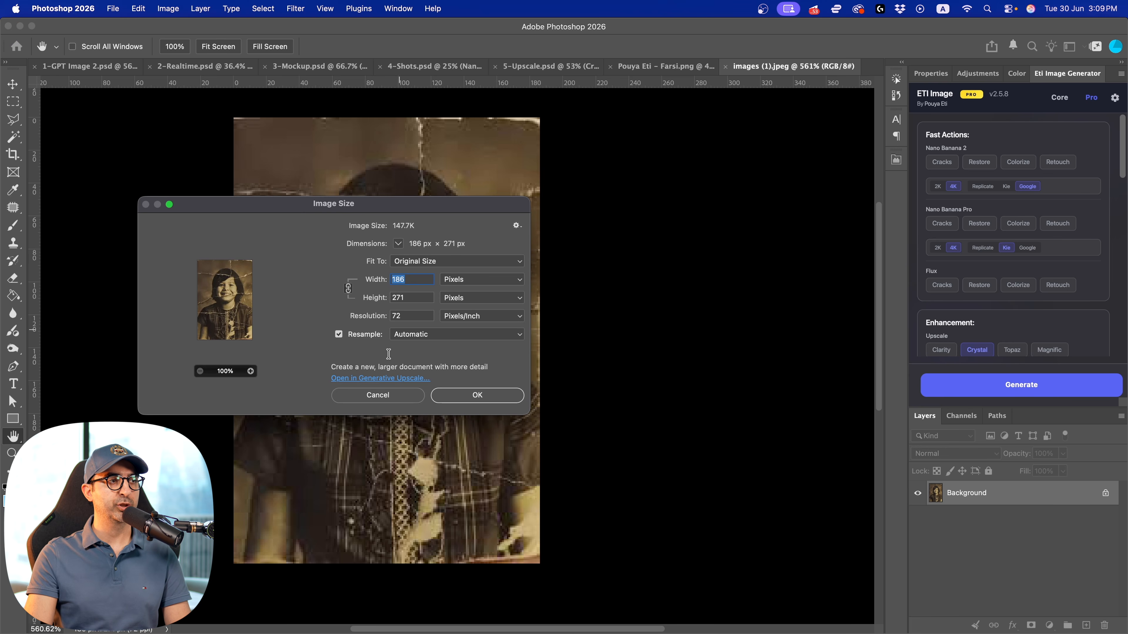
click(378, 395)
key(z)
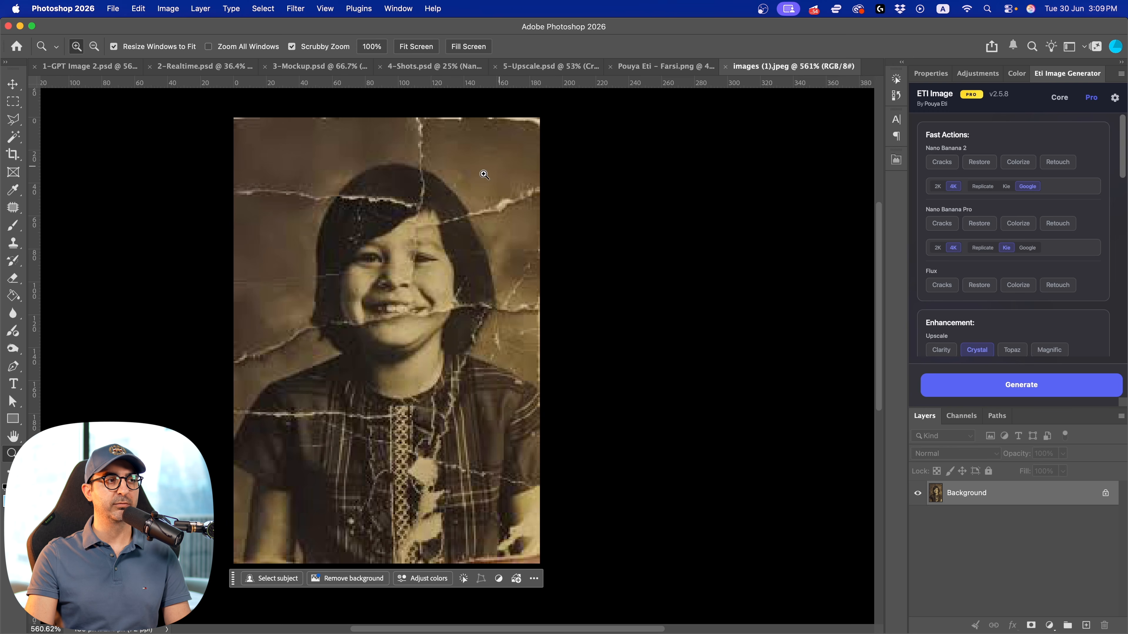
Select the whole old photo and run Eti Image's Nano Banana Pro Cracks, Restore, Colorize and Retouch actions at 4K through Kie
key(m)
drag(171, 111, 616, 577)
click(942, 227)
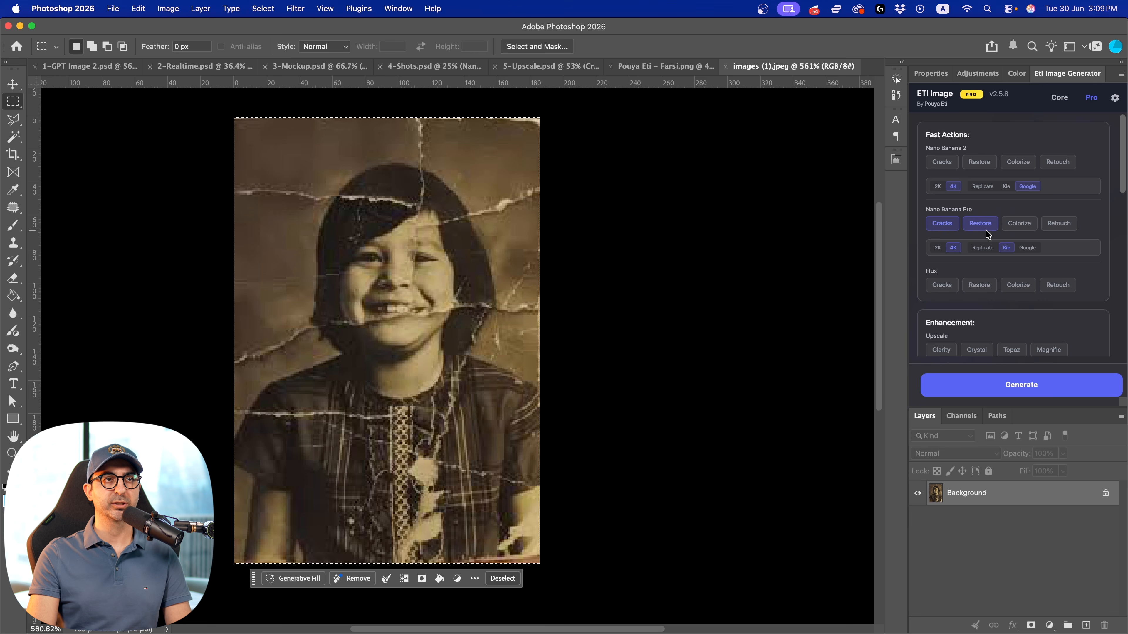
click(1019, 227)
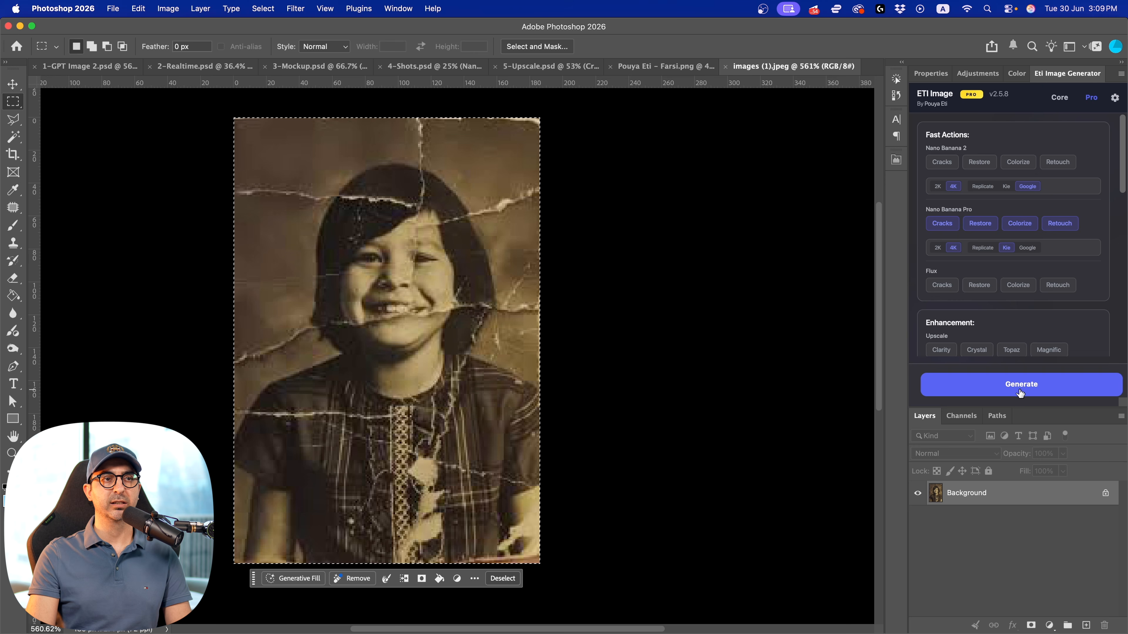
click(1020, 393)
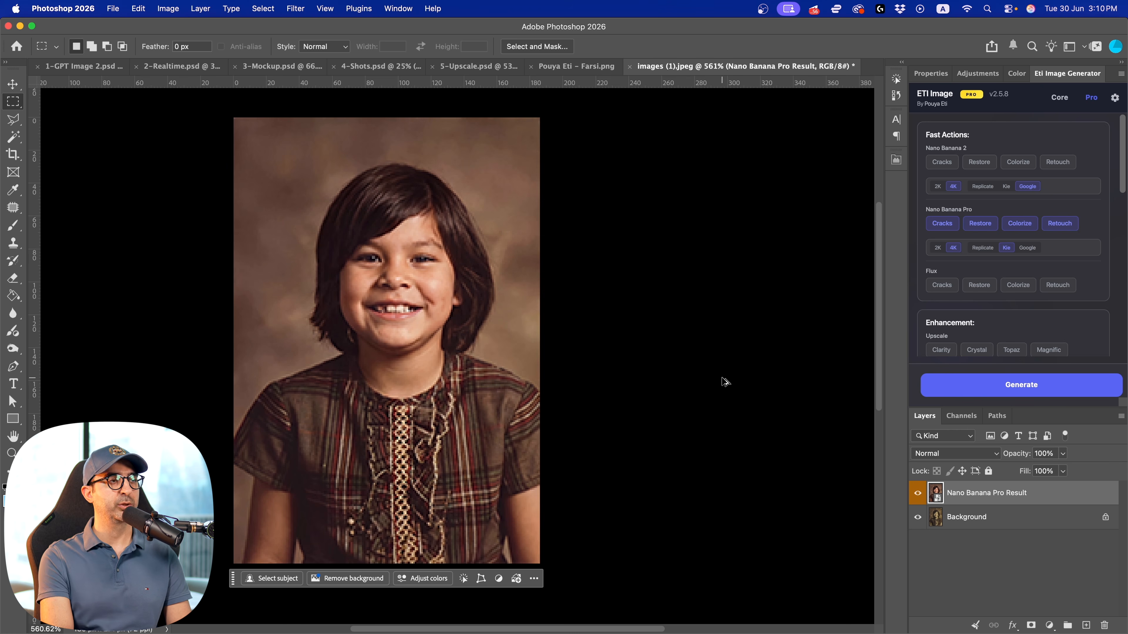
Resize the restored photo to a width of 4000 pixels, keeping its proportions linked
click(168, 9)
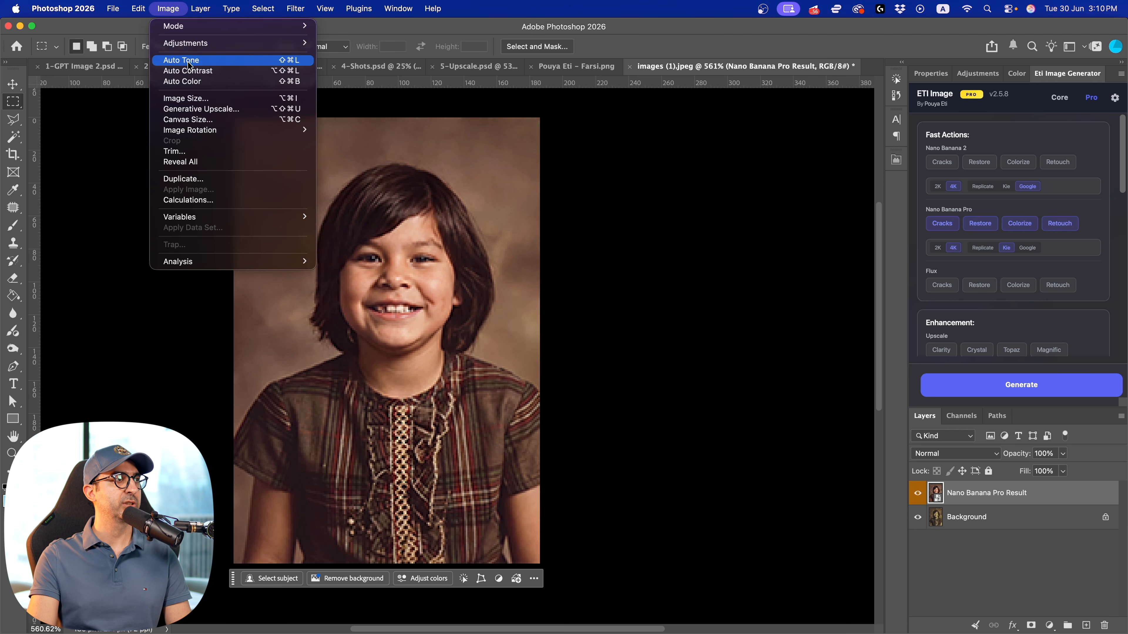
click(194, 98)
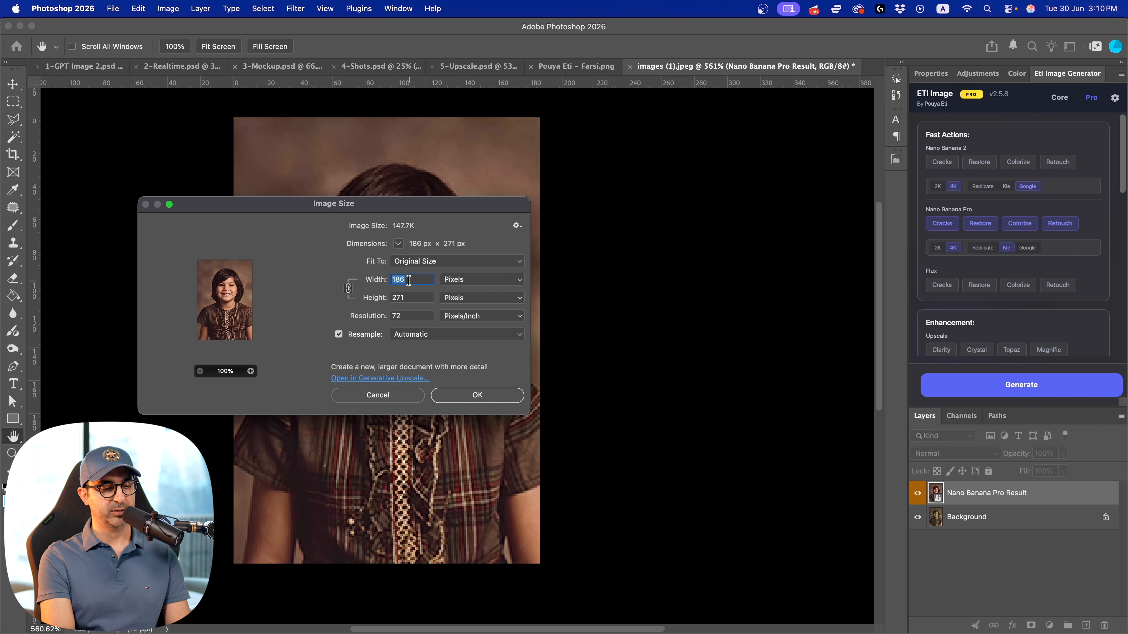
text(4000)
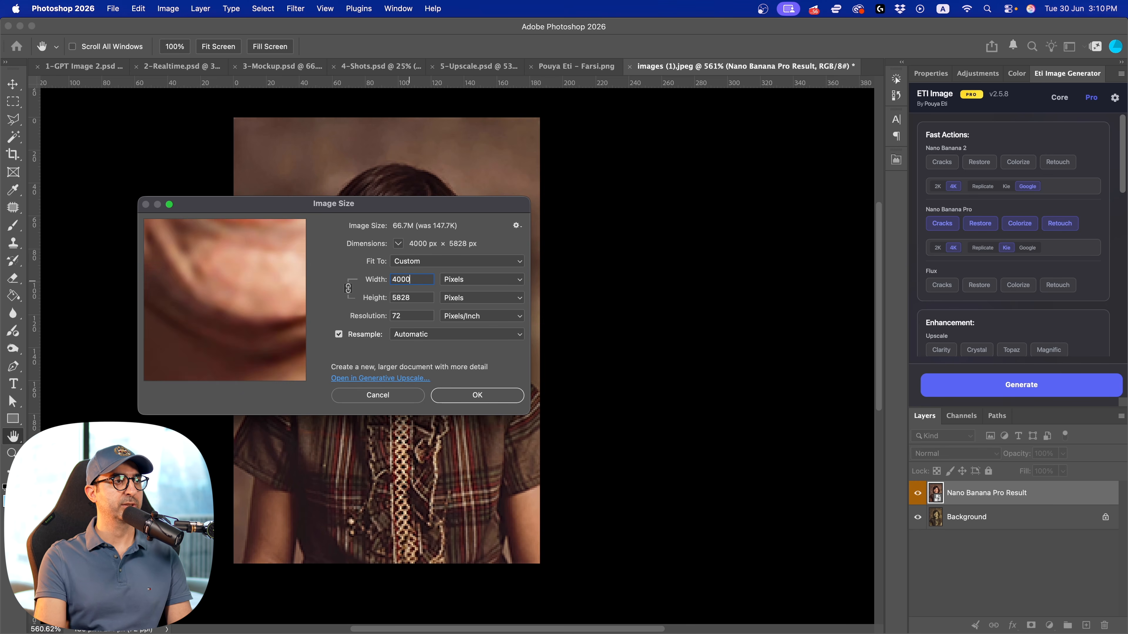
key(Return)
Examine the restored face and mouth up close, toggling the Nano Banana Pro Result layer to compare it with the original photo
key(z)
drag(627, 305, 471, 265)
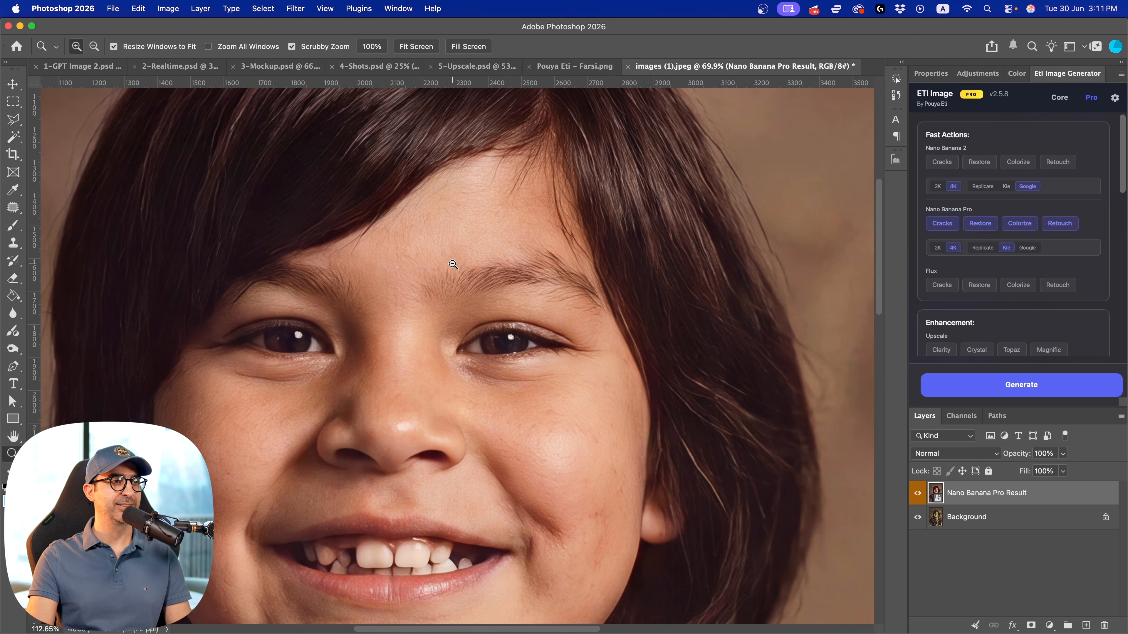
click(918, 494)
click(918, 496)
drag(628, 425, 630, 162)
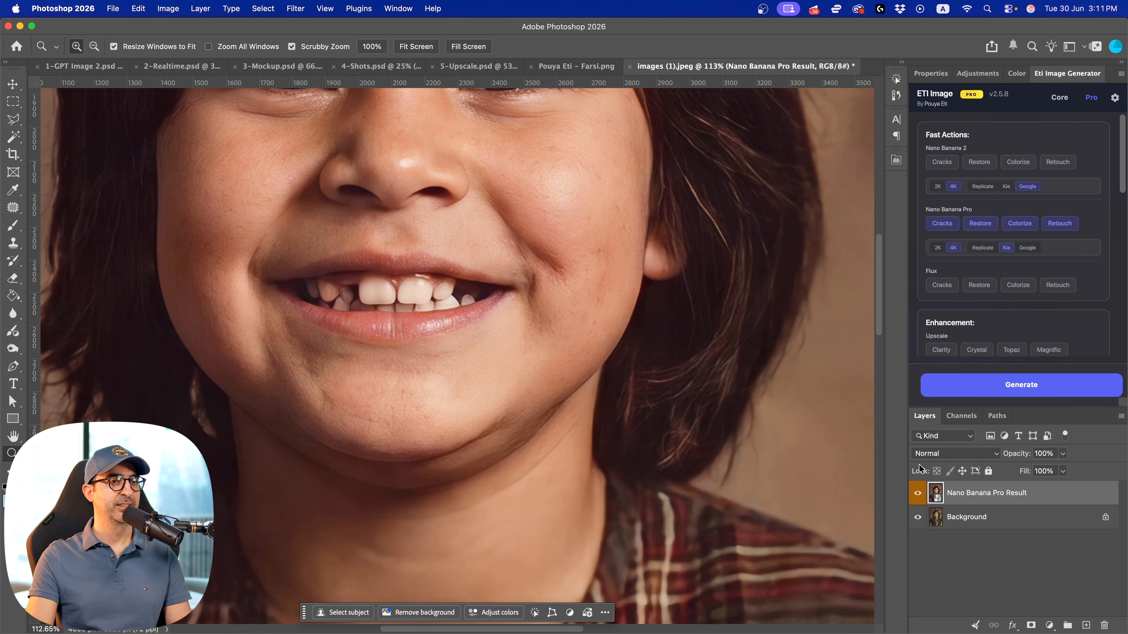
click(917, 494)
click(917, 494)
scroll(617, 403, down, 10)
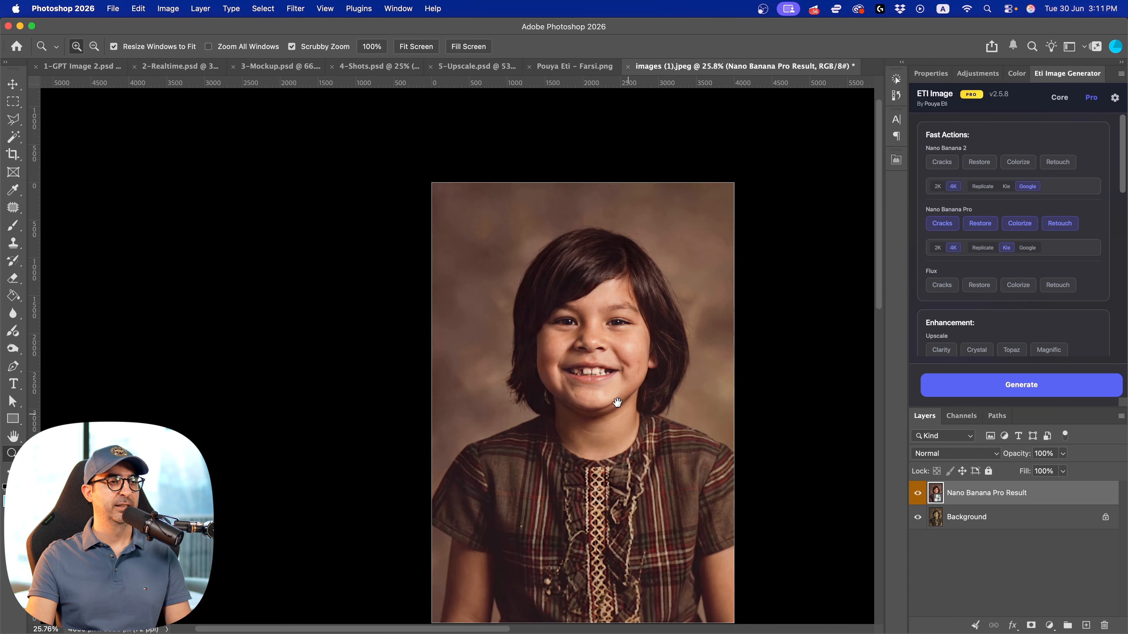
drag(617, 402, 563, 356)
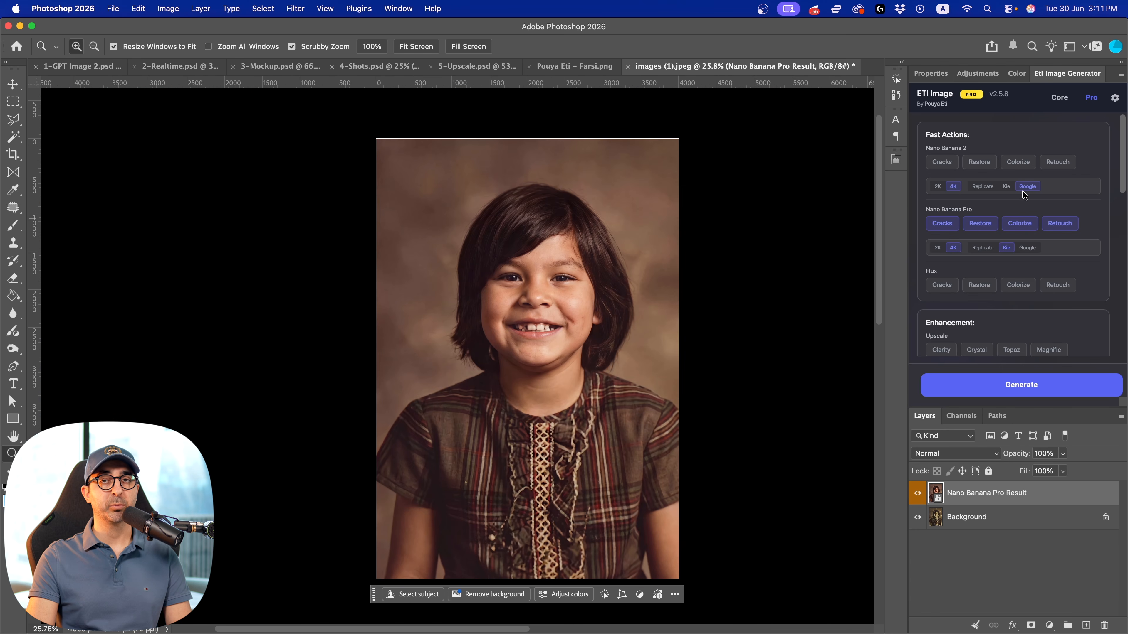
Look through Eti Image's Pro tools, covering Enhancement, JSON Extract and the Portrait presets in the Prompt Library
scroll(1027, 190, down, 8)
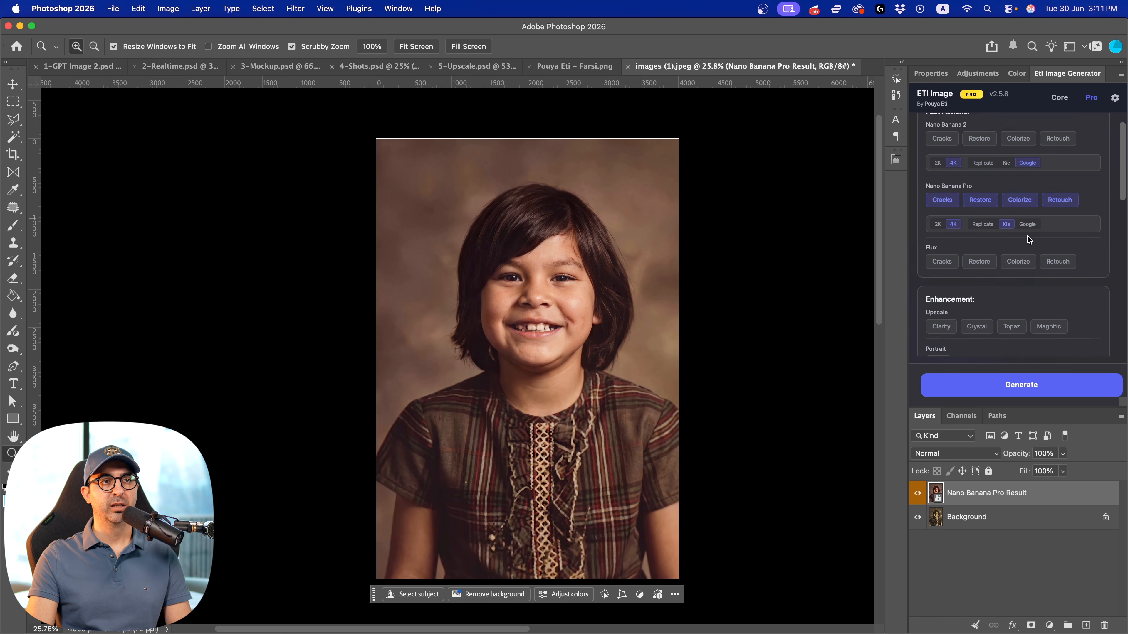
scroll(981, 207, down, 1)
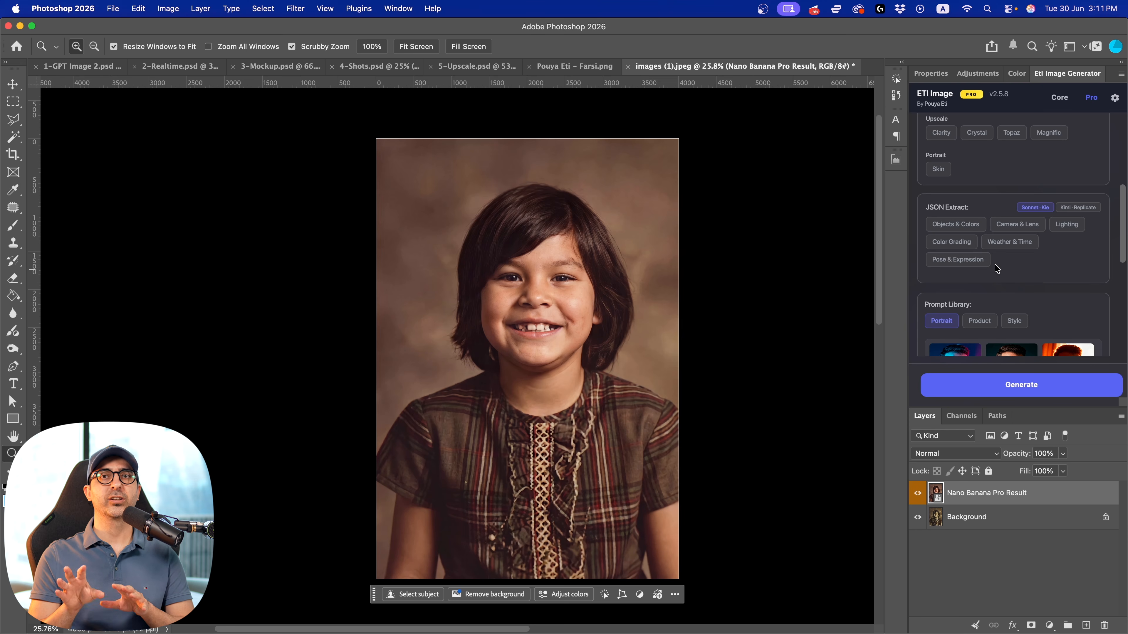
scroll(997, 268, down, 3)
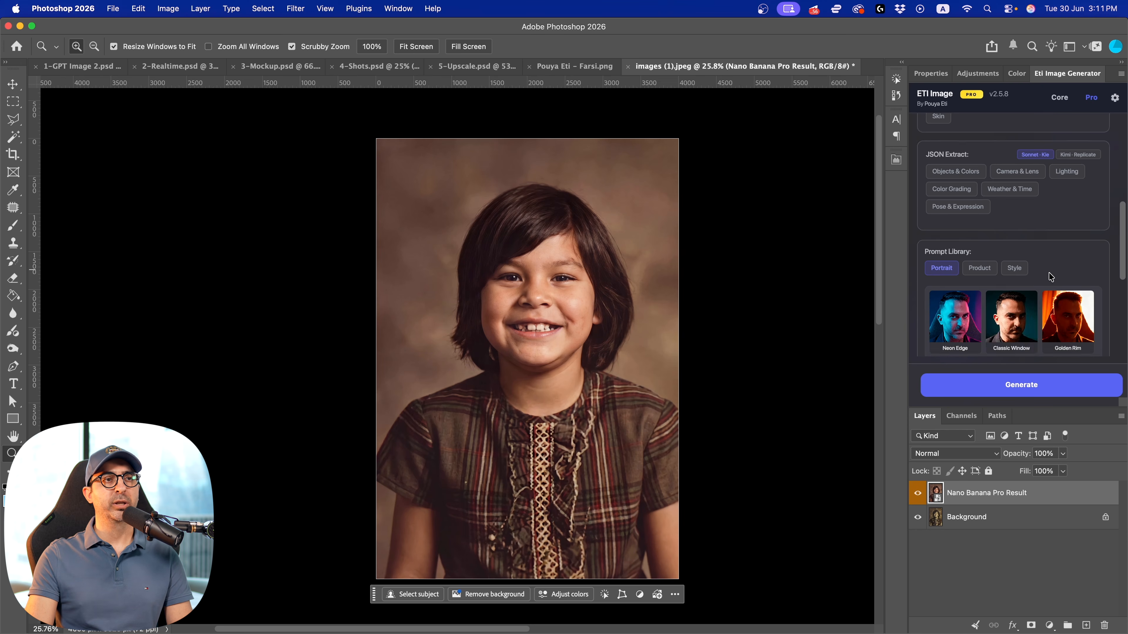
mouse_move(940, 273)
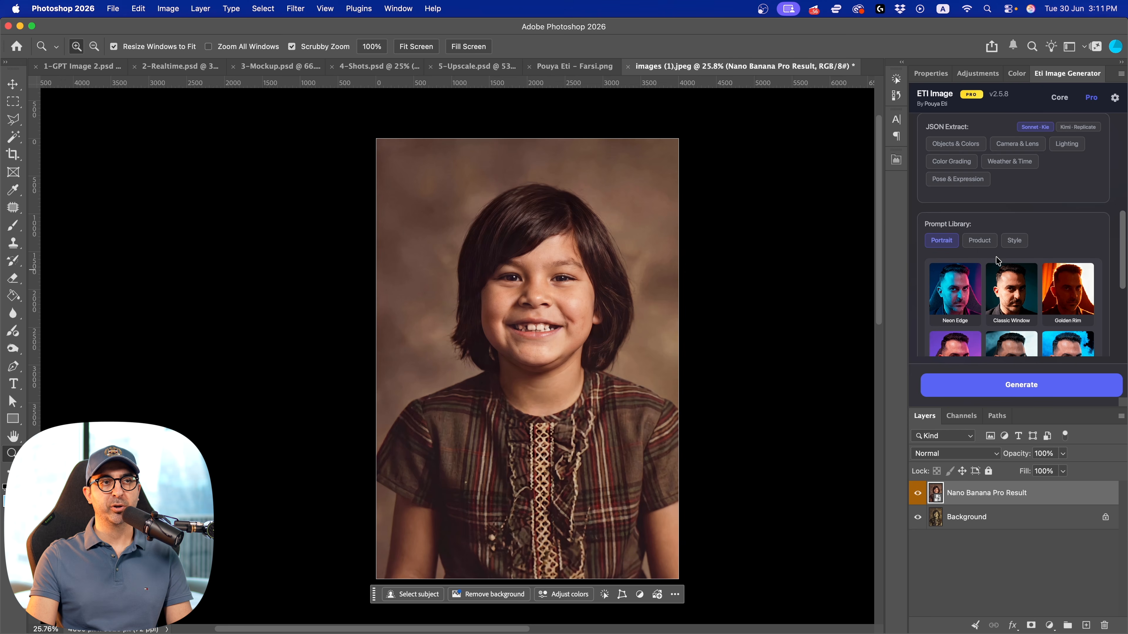
scroll(997, 261, down, 3)
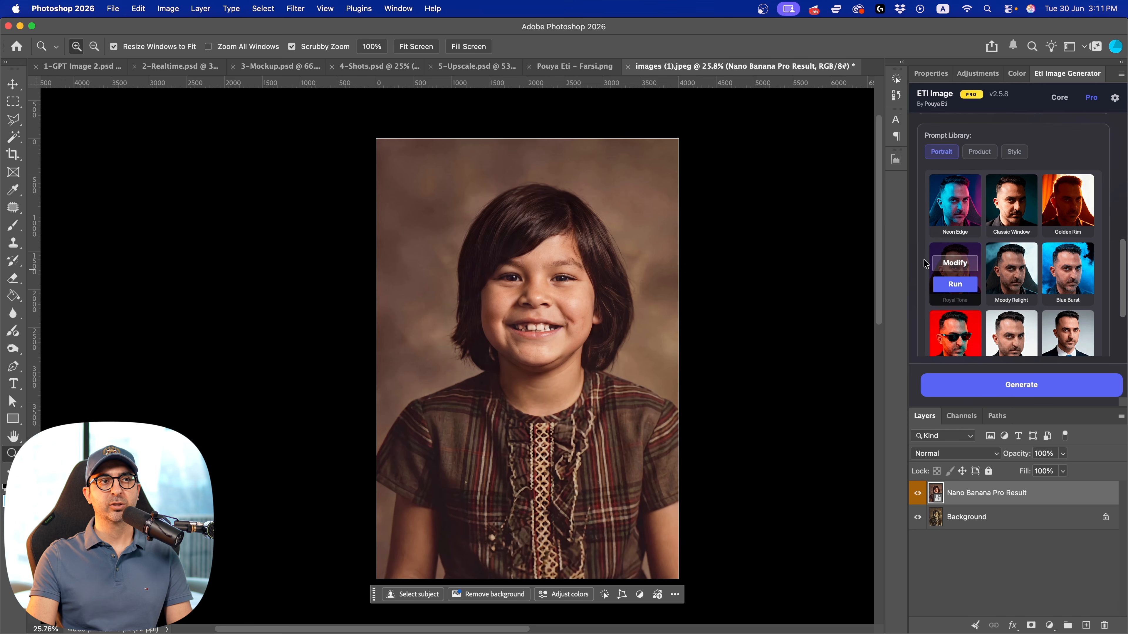
scroll(1110, 257, down, 4)
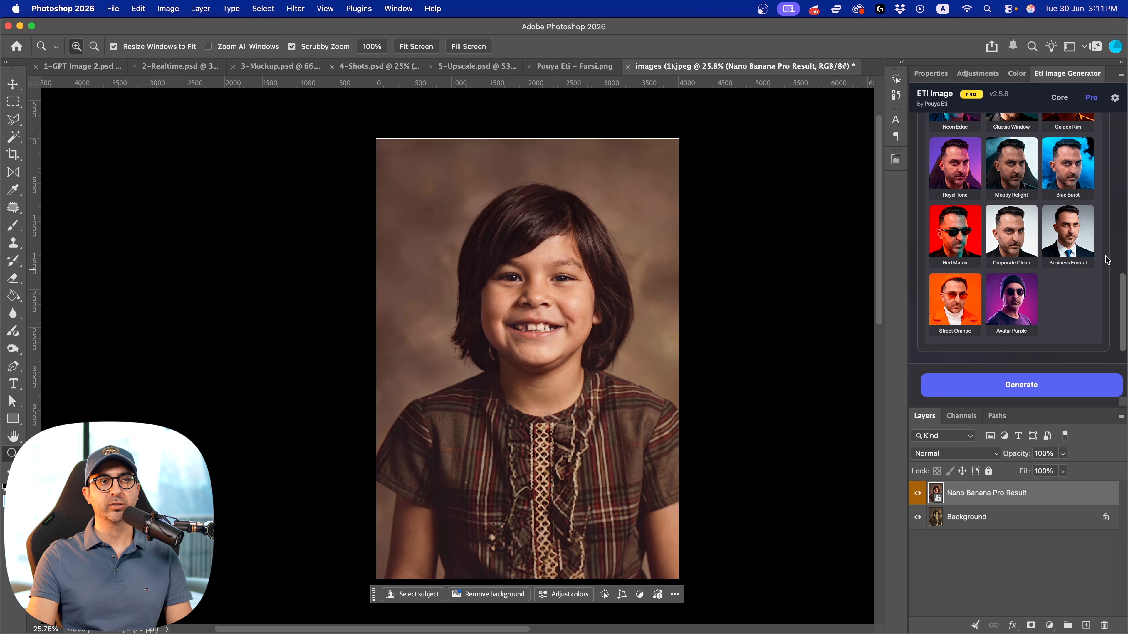
scroll(1107, 306, up, 5)
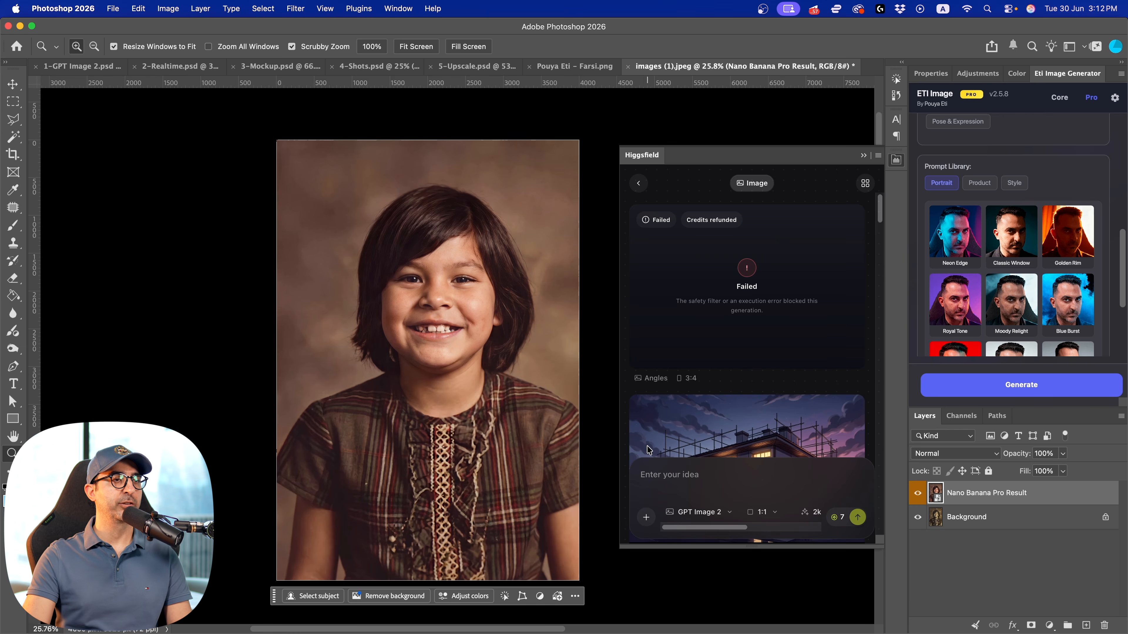
Return to Higgsfield's home, open its Image generation app and choose the Nano Banana 2 model
click(636, 185)
scroll(684, 465, down, 1)
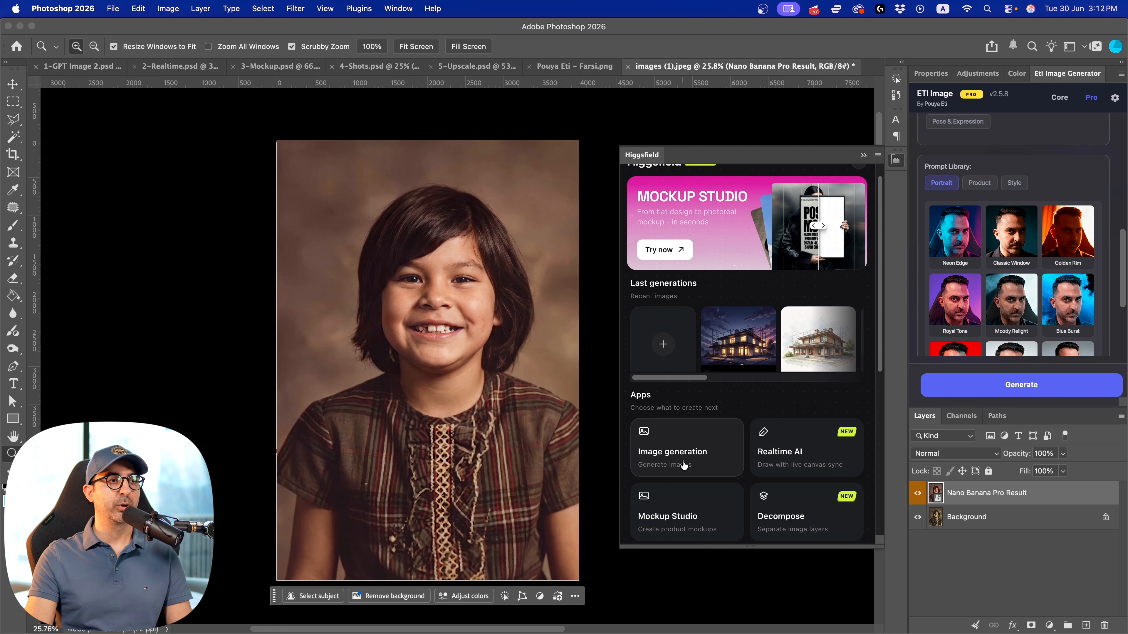
click(686, 454)
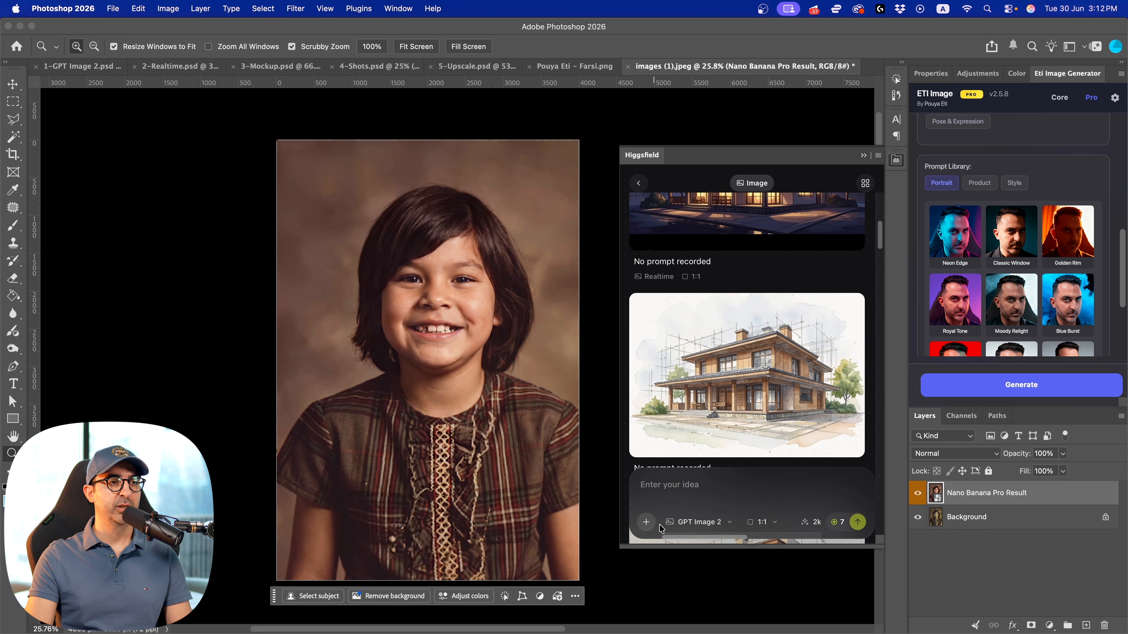
click(710, 522)
click(707, 520)
click(707, 520)
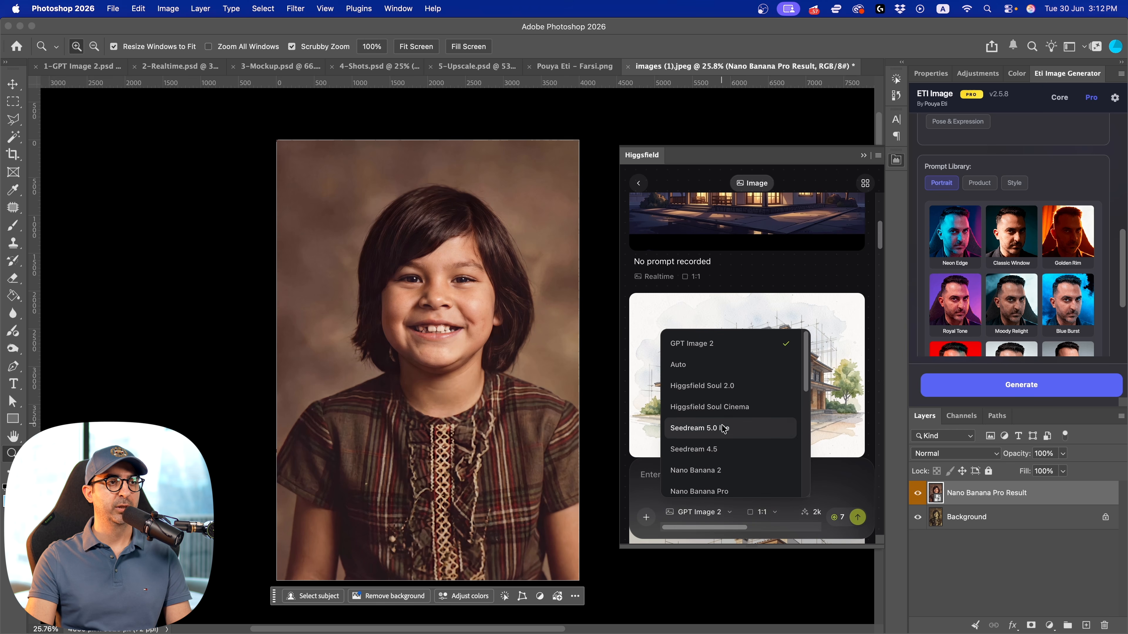
click(727, 467)
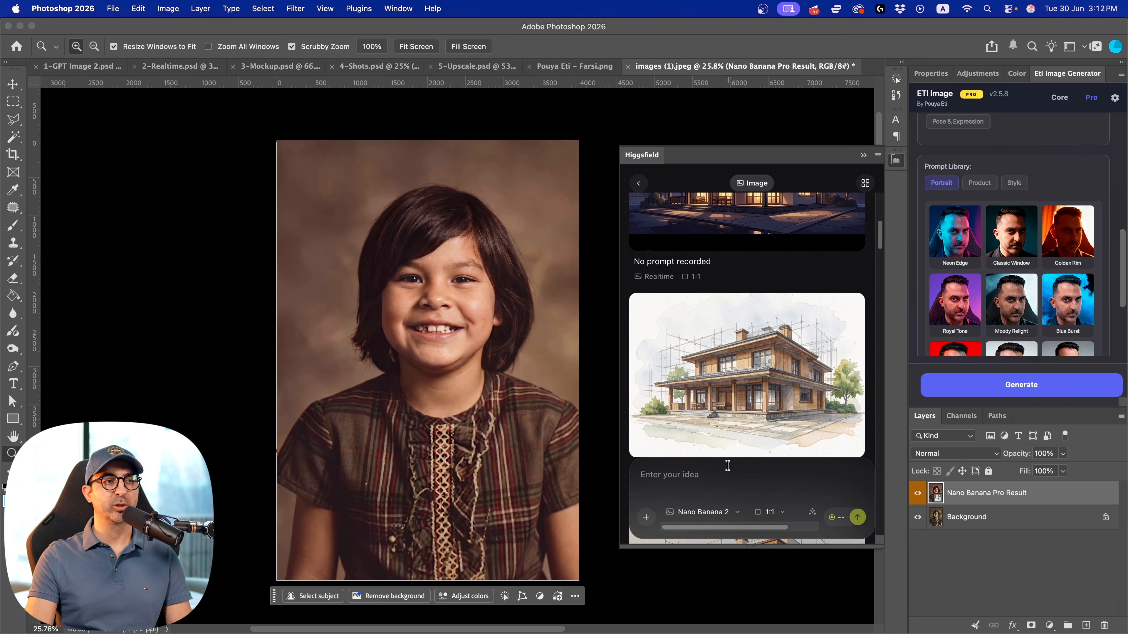
Look through Higgsfield's aspect ratio and resolution options for Nano Banana 2
click(771, 512)
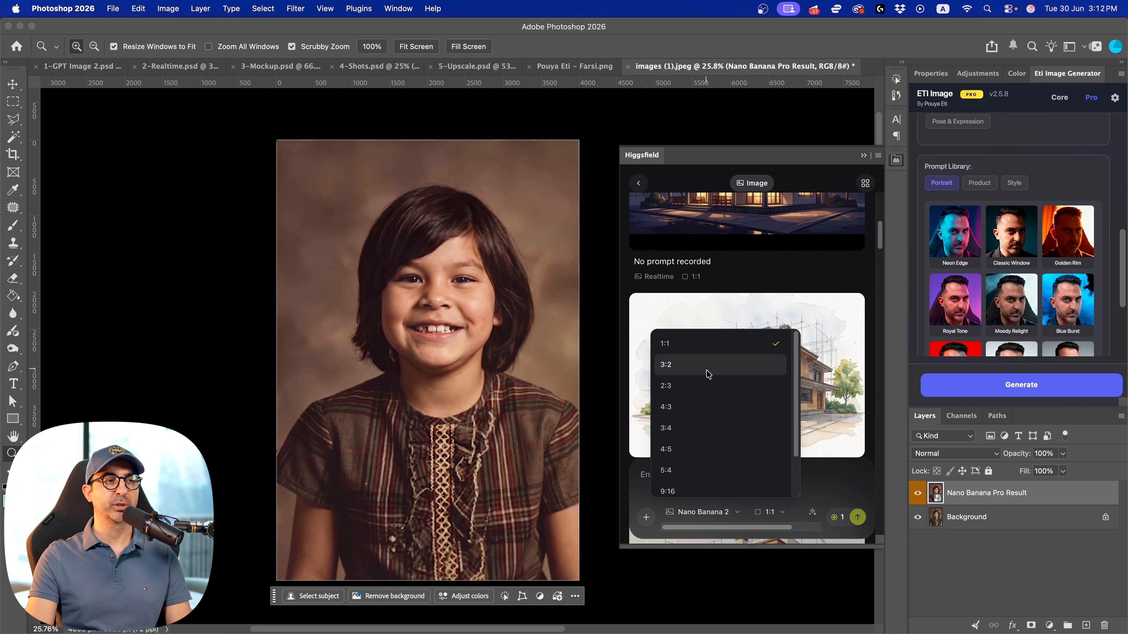
click(771, 512)
scroll(782, 515, right, 3)
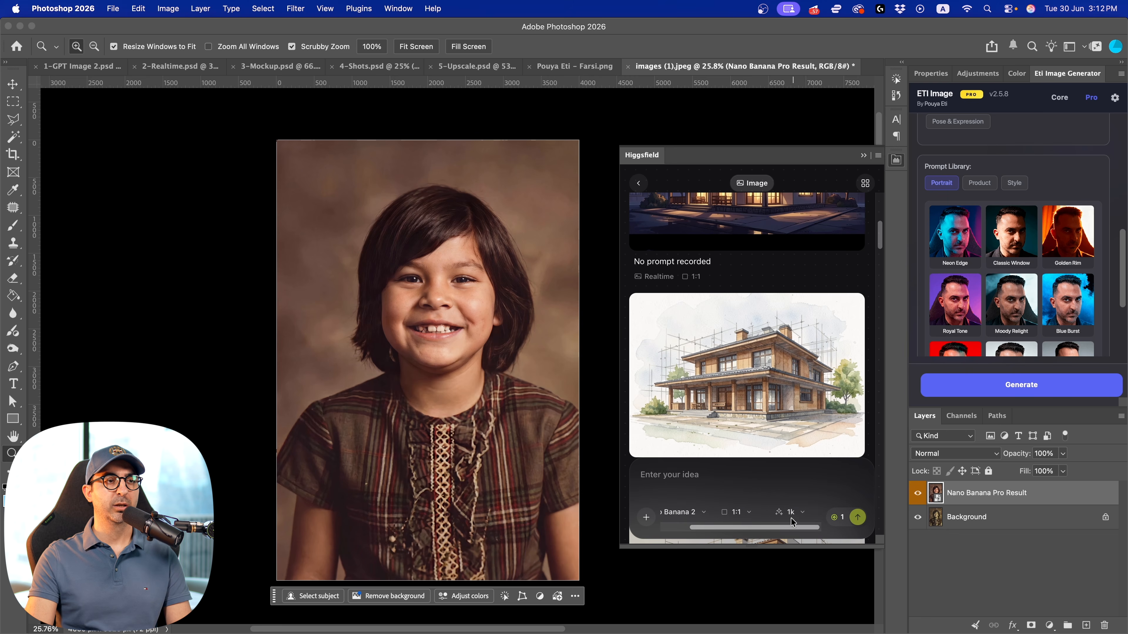
click(798, 513)
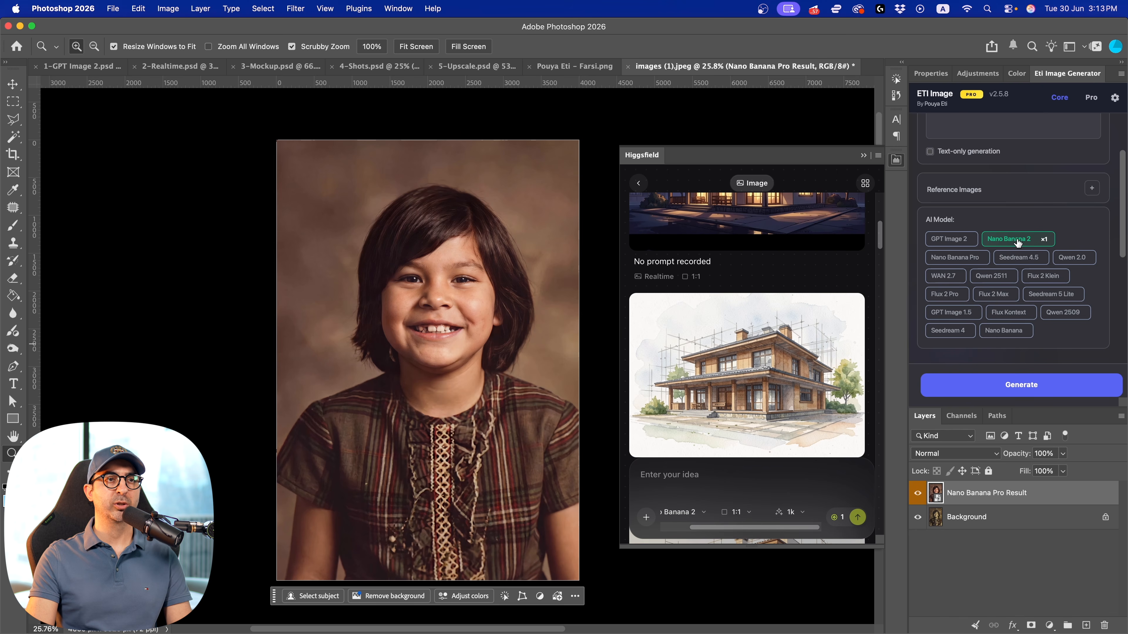
Examine Eti Image's Core model list and its Nano Banana 2 settings for provider, pricing, resolution, aspect ratio and output format
scroll(1013, 283, down, 5)
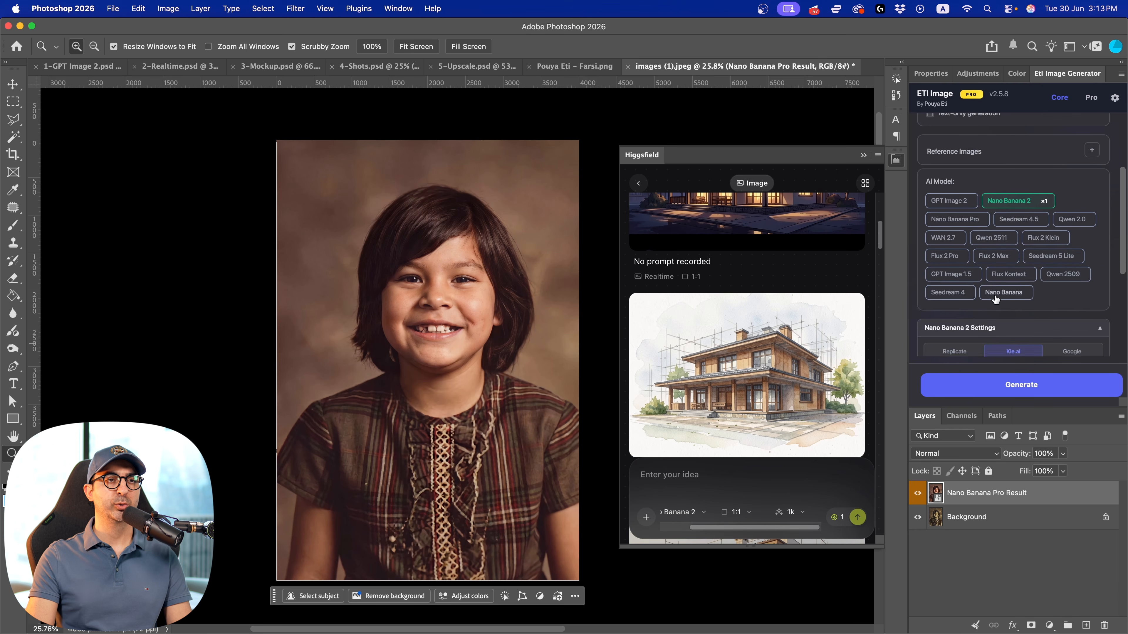
scroll(992, 303, down, 2)
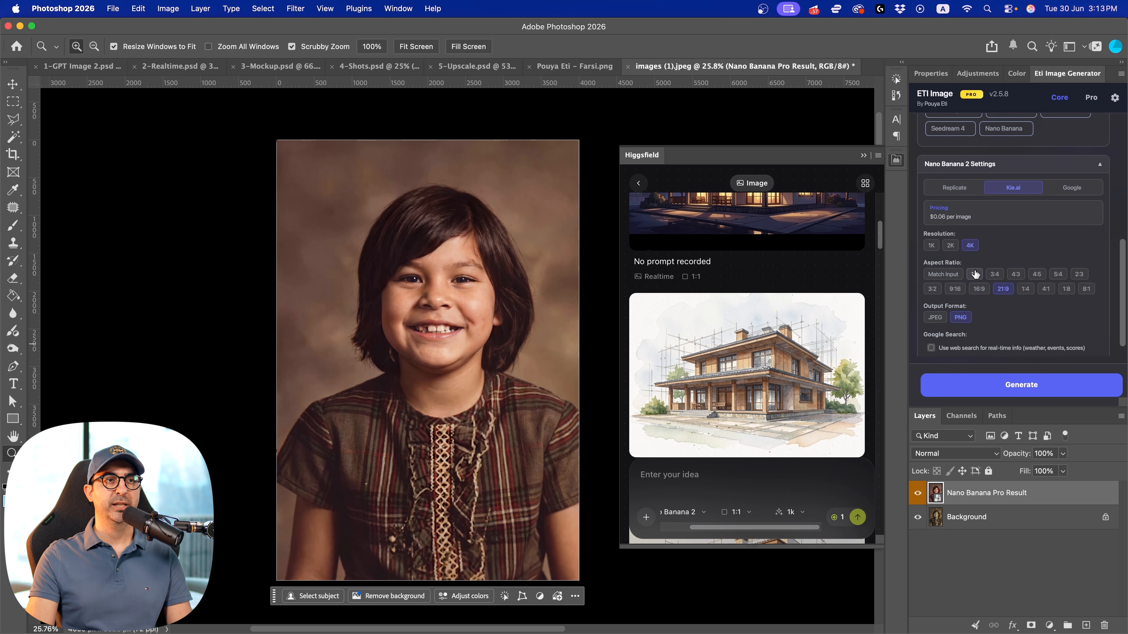
scroll(981, 253, down, 1)
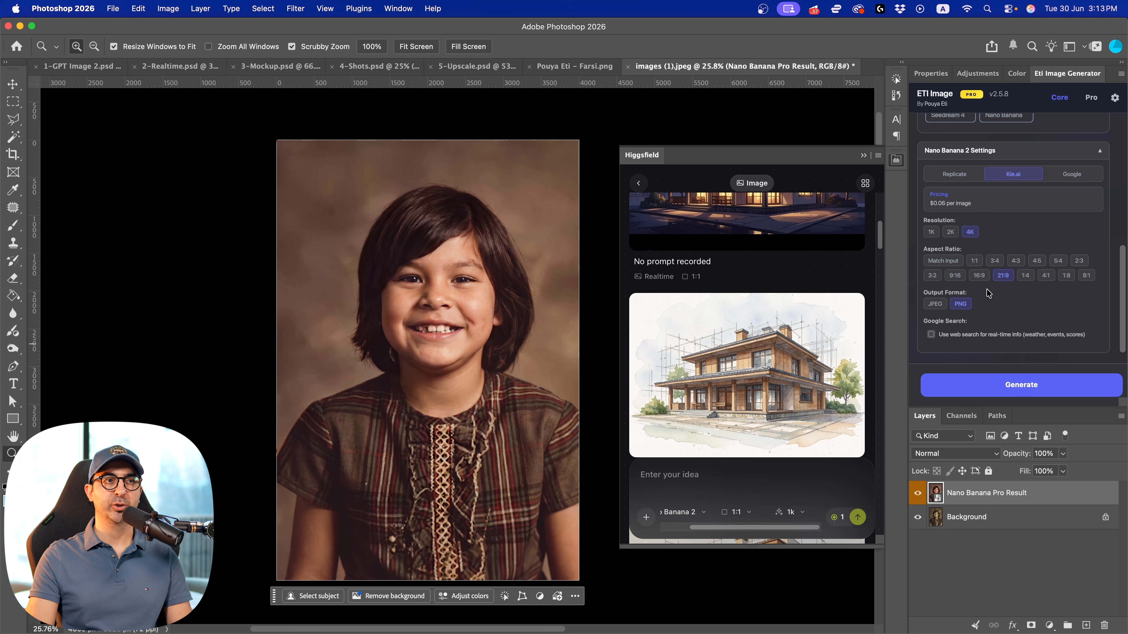
scroll(980, 305, down, 1)
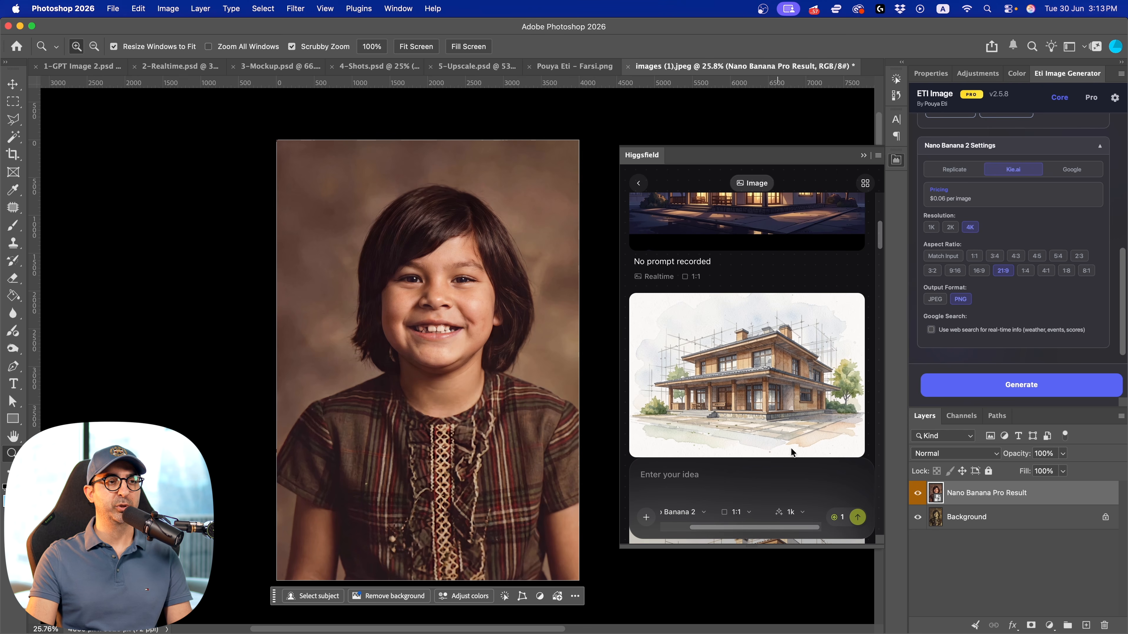
Switch Higgsfield's model to Seedream 4.5 and show its quality options
click(696, 517)
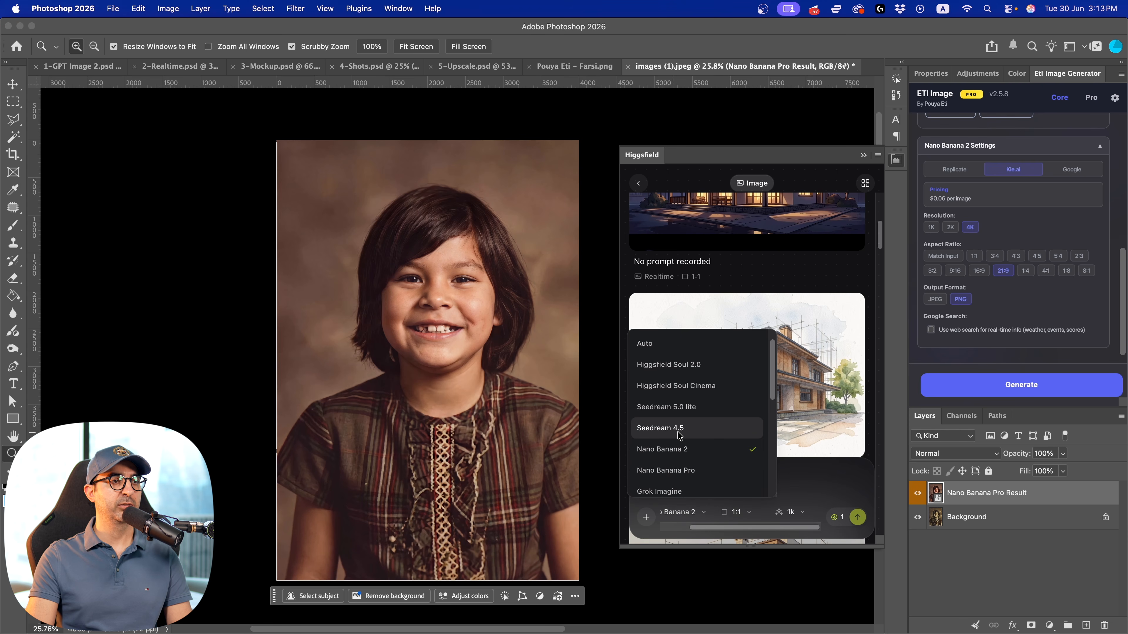
click(669, 433)
mouse_move(742, 528)
mouse_down()
mouse_move(717, 531)
mouse_move(746, 528)
mouse_up()
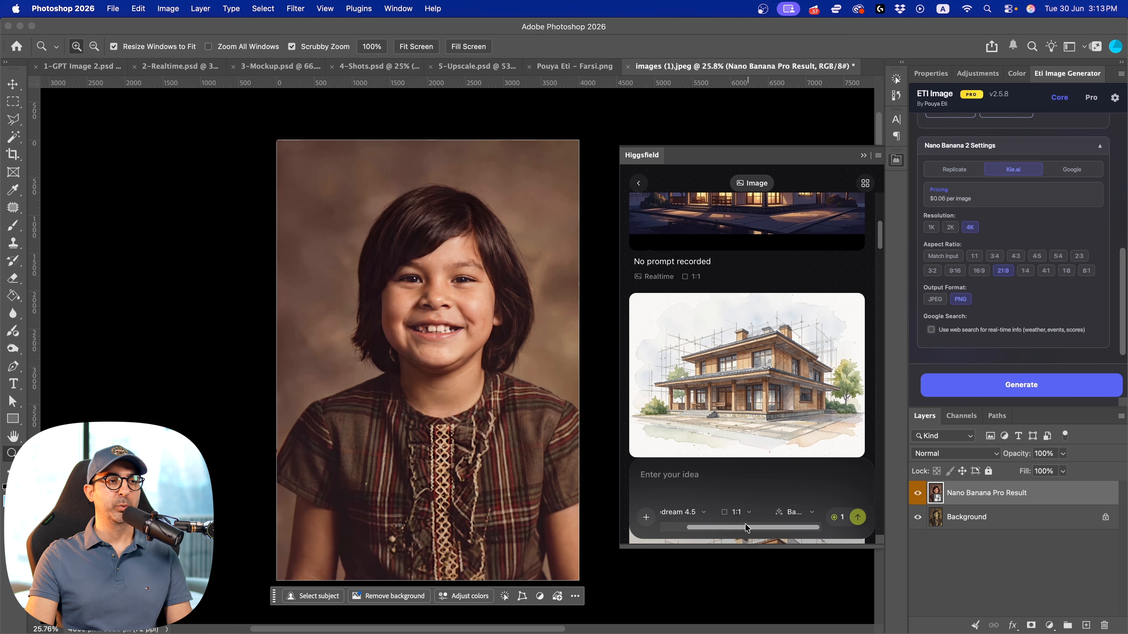
click(808, 515)
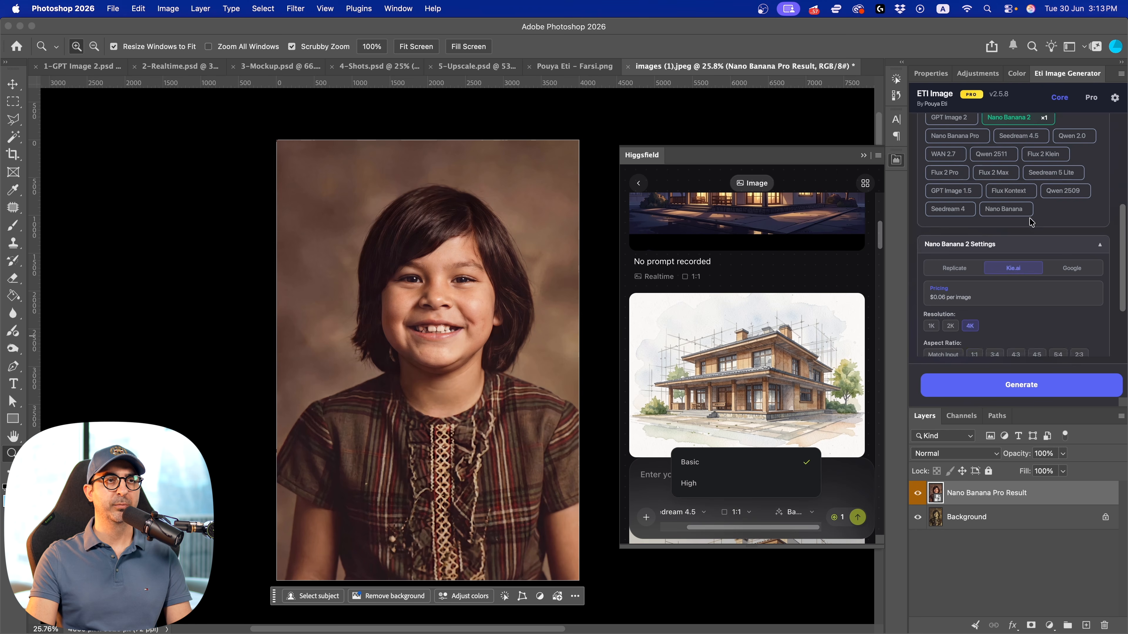
Choose Seedream 4.5 in Eti Image's Core tools and review its pricing, quality and aspect ratio settings
scroll(1021, 248, up, 3)
scroll(1016, 187, up, 3)
click(1019, 257)
scroll(986, 302, down, 2)
scroll(973, 338, down, 3)
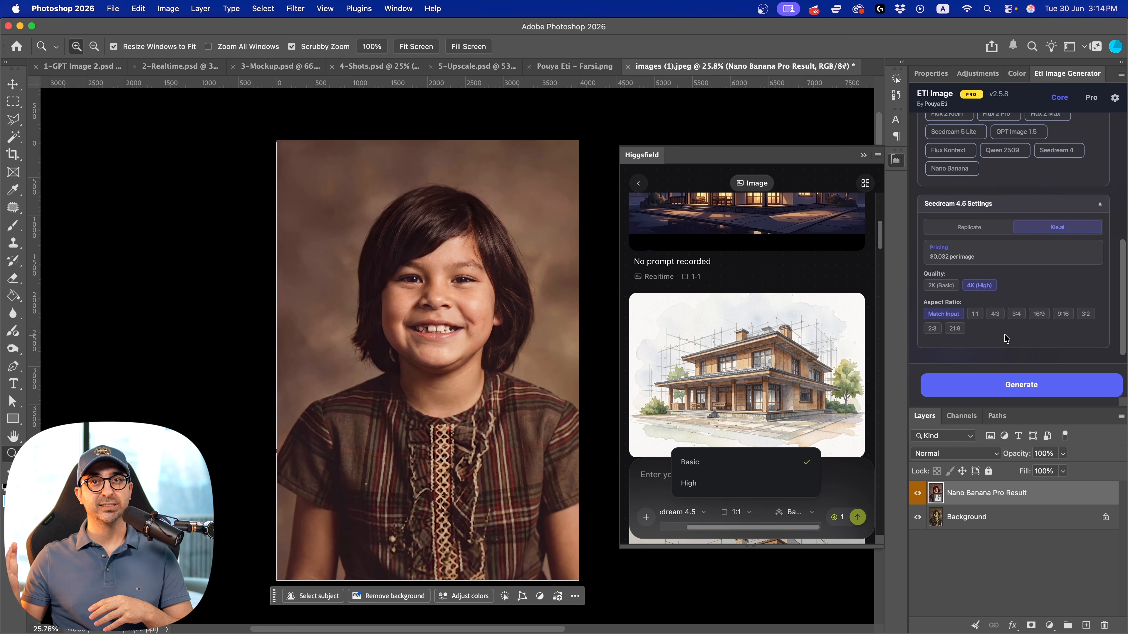
Switch to the browser, open Higgsfield's pricing plans and show the individual plans with monthly billing
key(ctrl+Left)
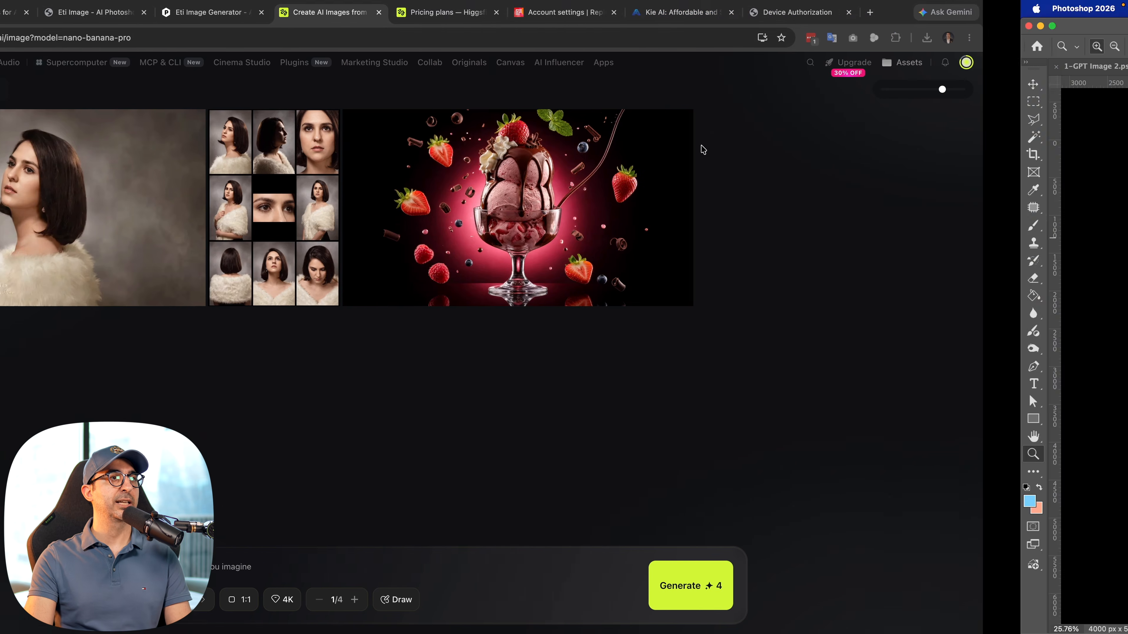
click(591, 13)
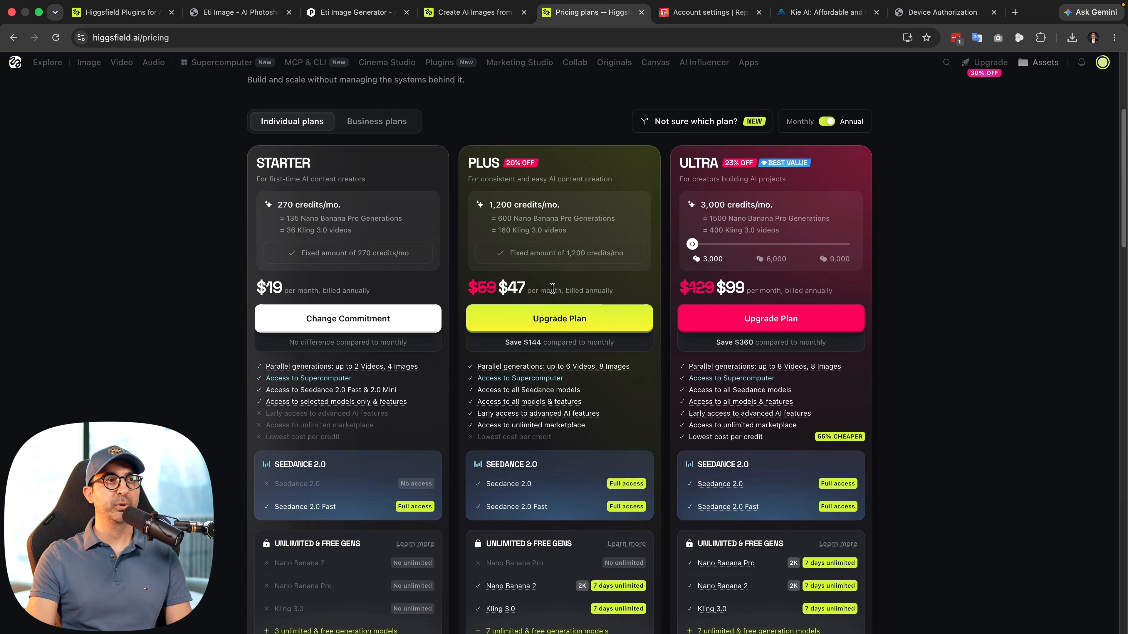
scroll(552, 288, up, 3)
click(821, 207)
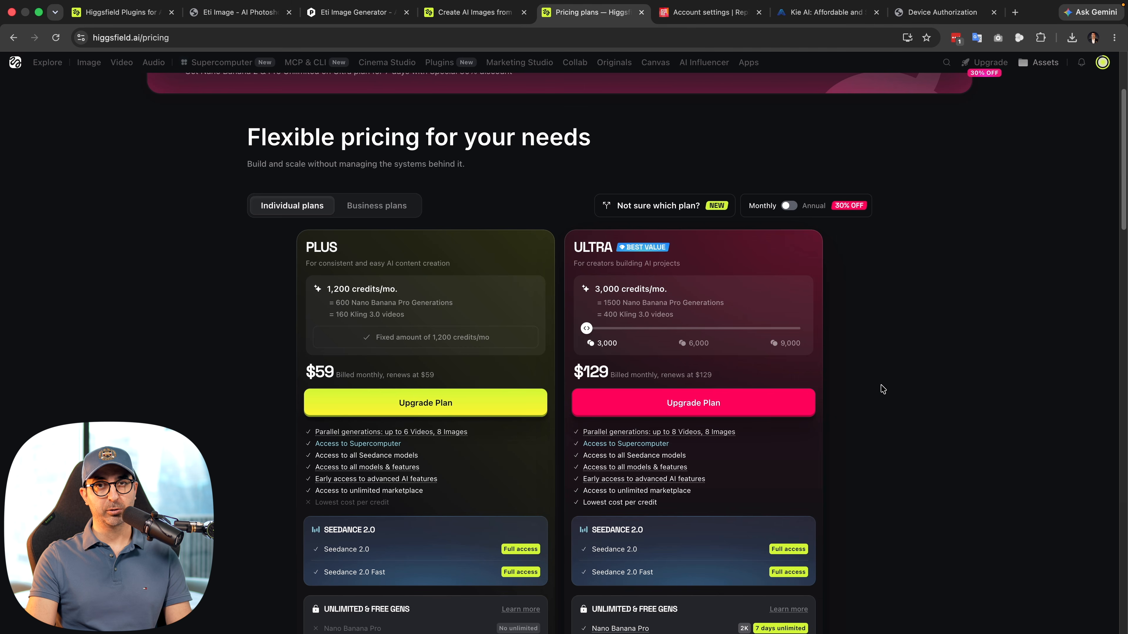
Open the Eti Image landing page and go to its pricing section
click(231, 13)
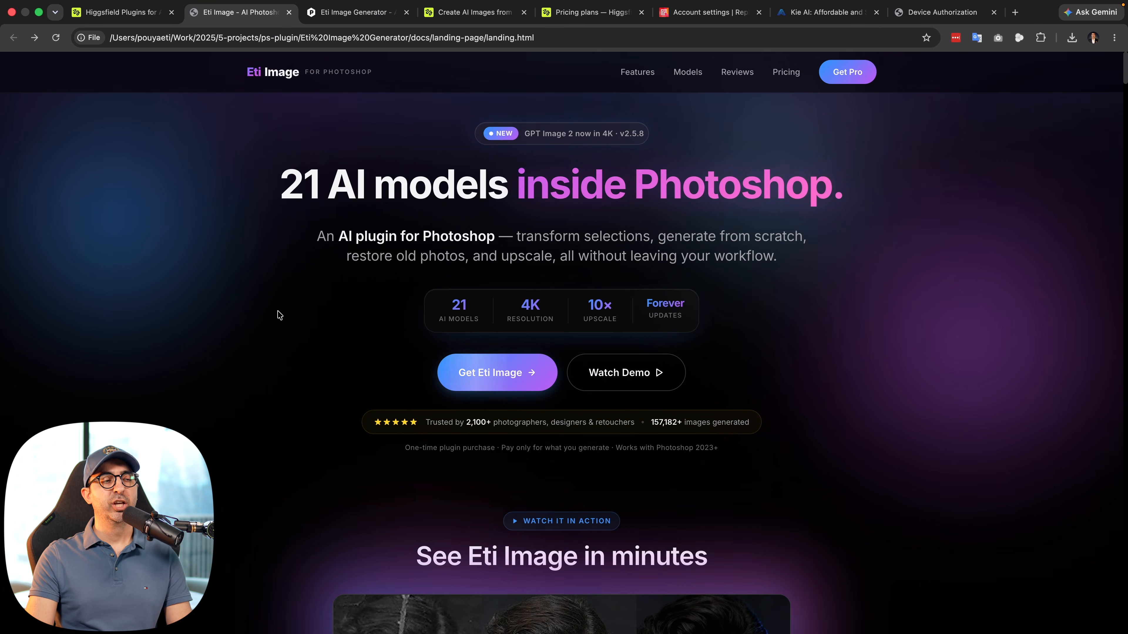
scroll(311, 303, down, 3)
click(785, 71)
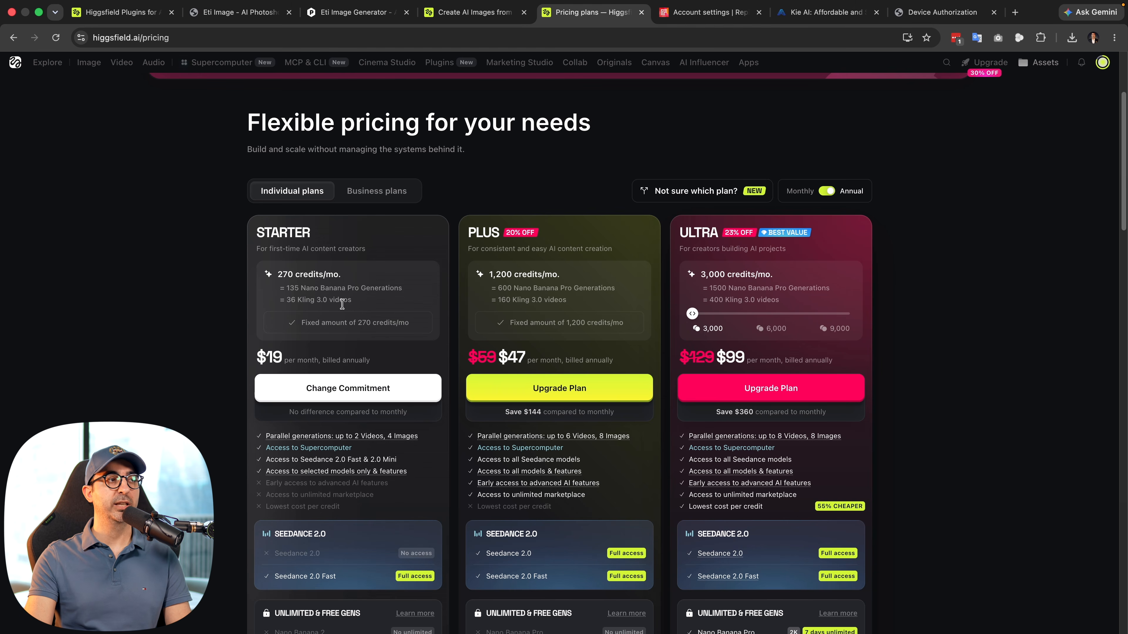
Highlight the Starter plan's monthly credit amount on Higgsfield's pricing page, and open Replicate's API tokens page
drag(278, 271, 292, 271)
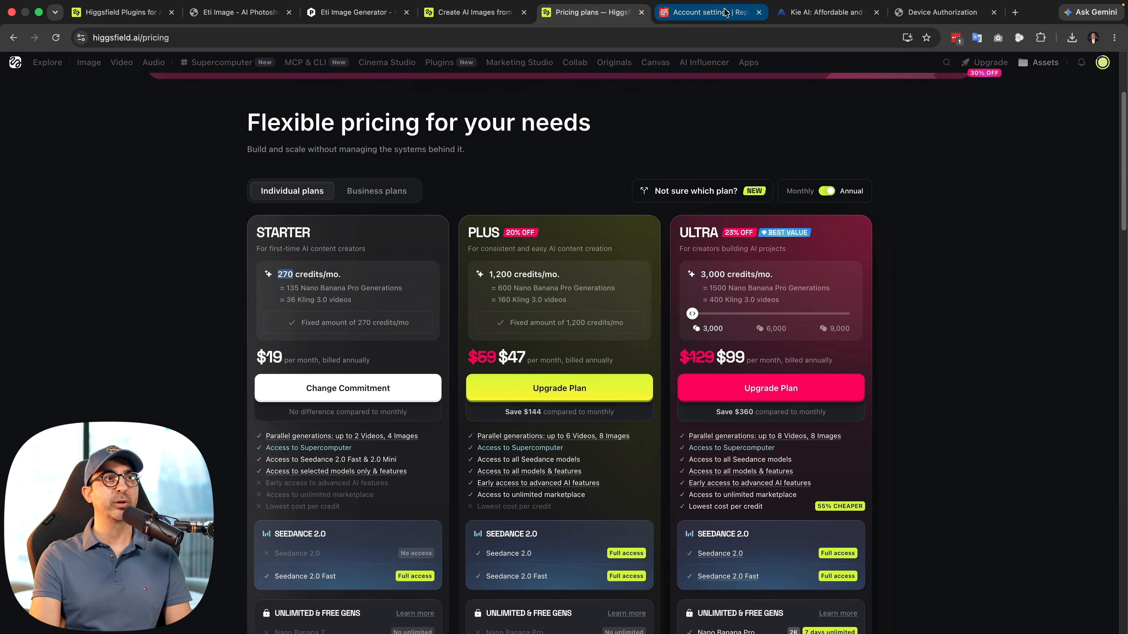
click(711, 12)
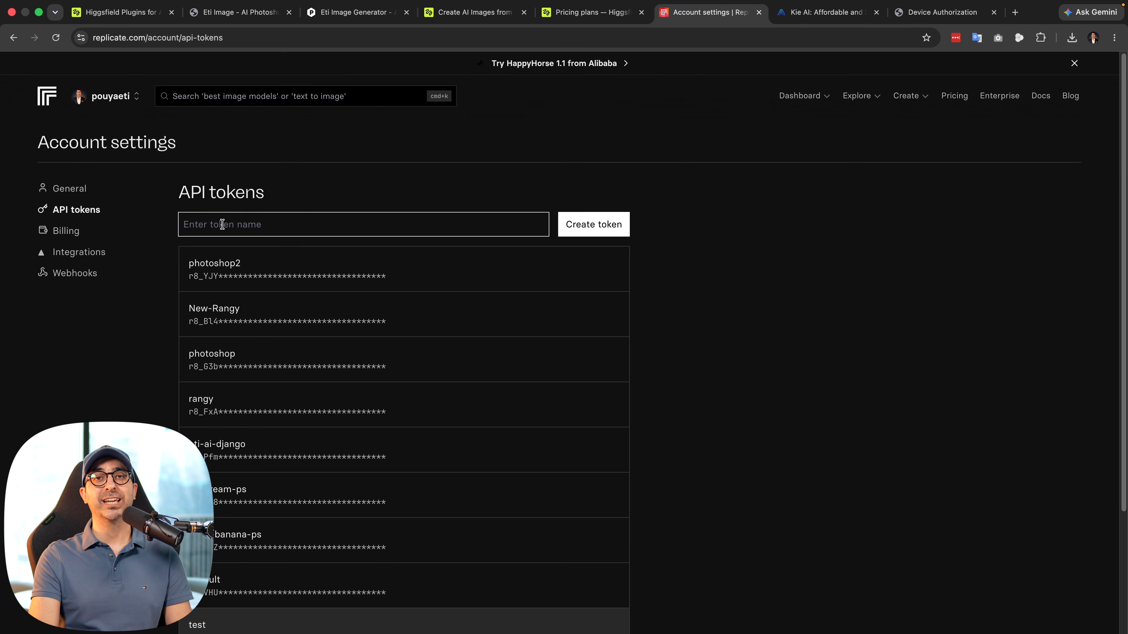